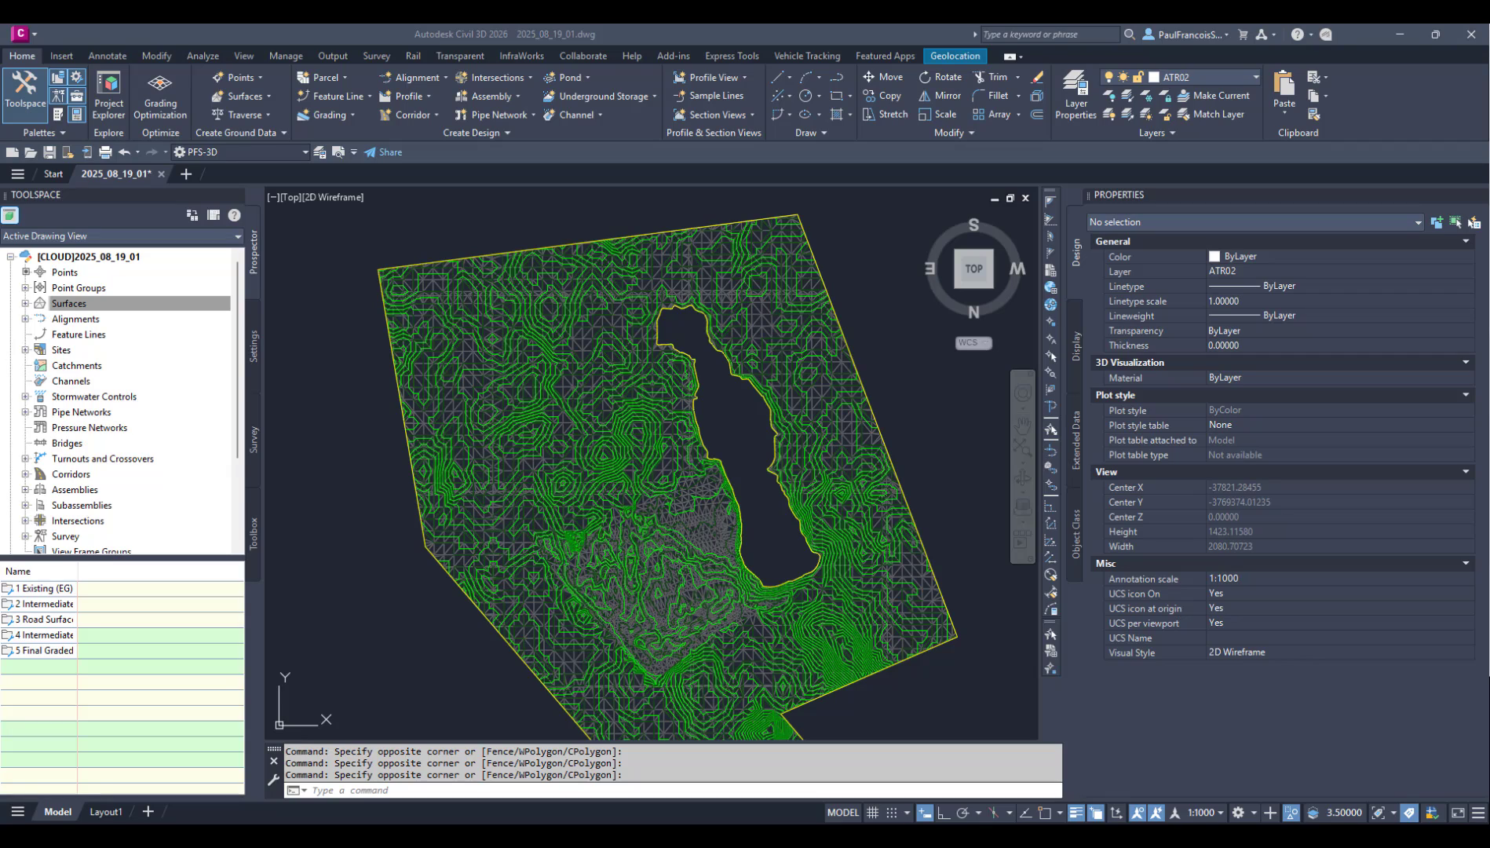
Step: Switch the Toolspace to the drawing settings and collapse the Surface collection with its Commands folder
click(252, 333)
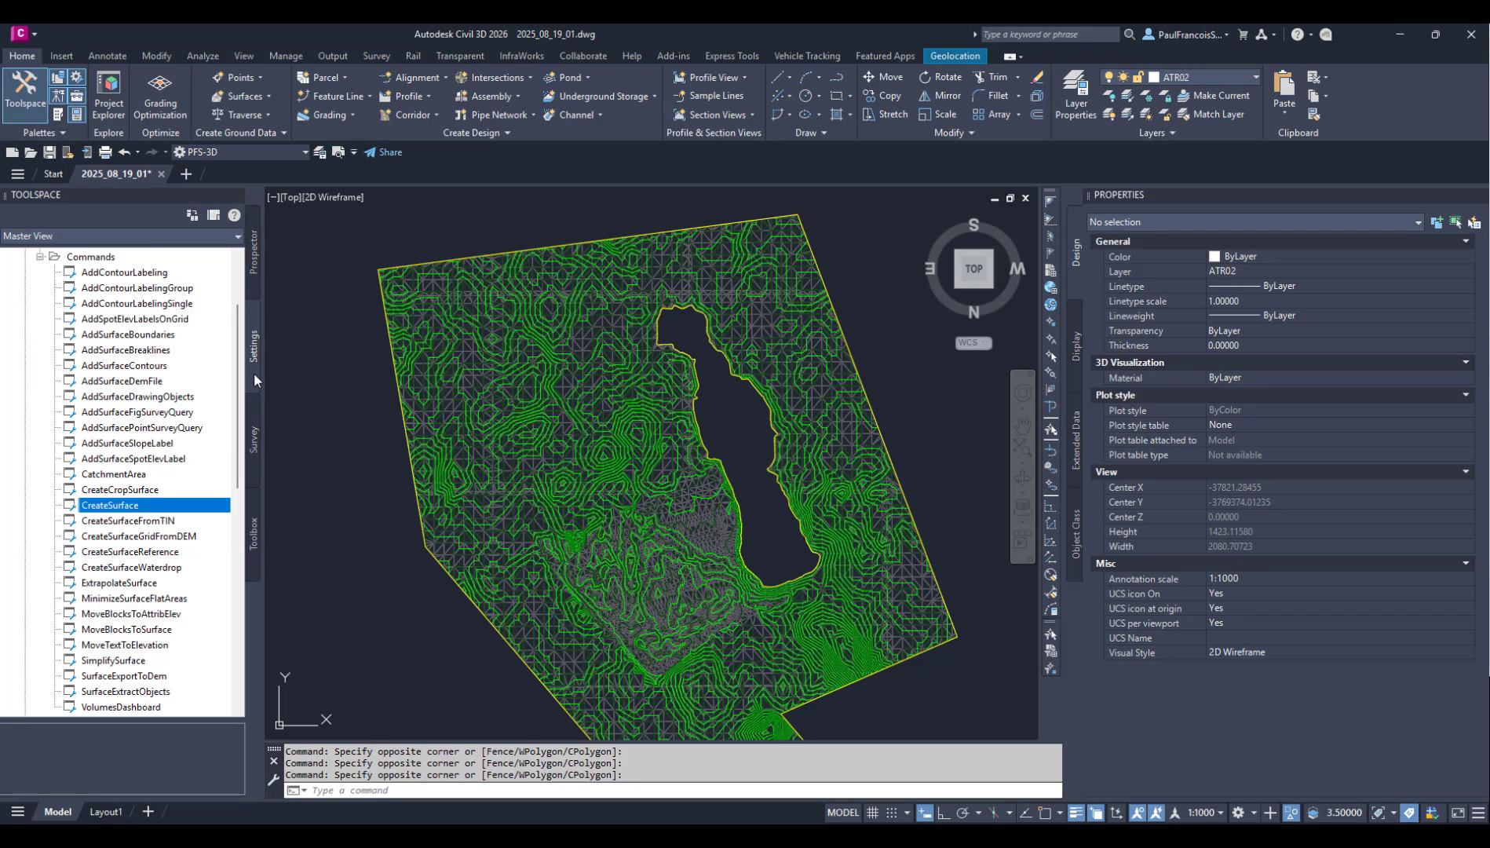
click(39, 257)
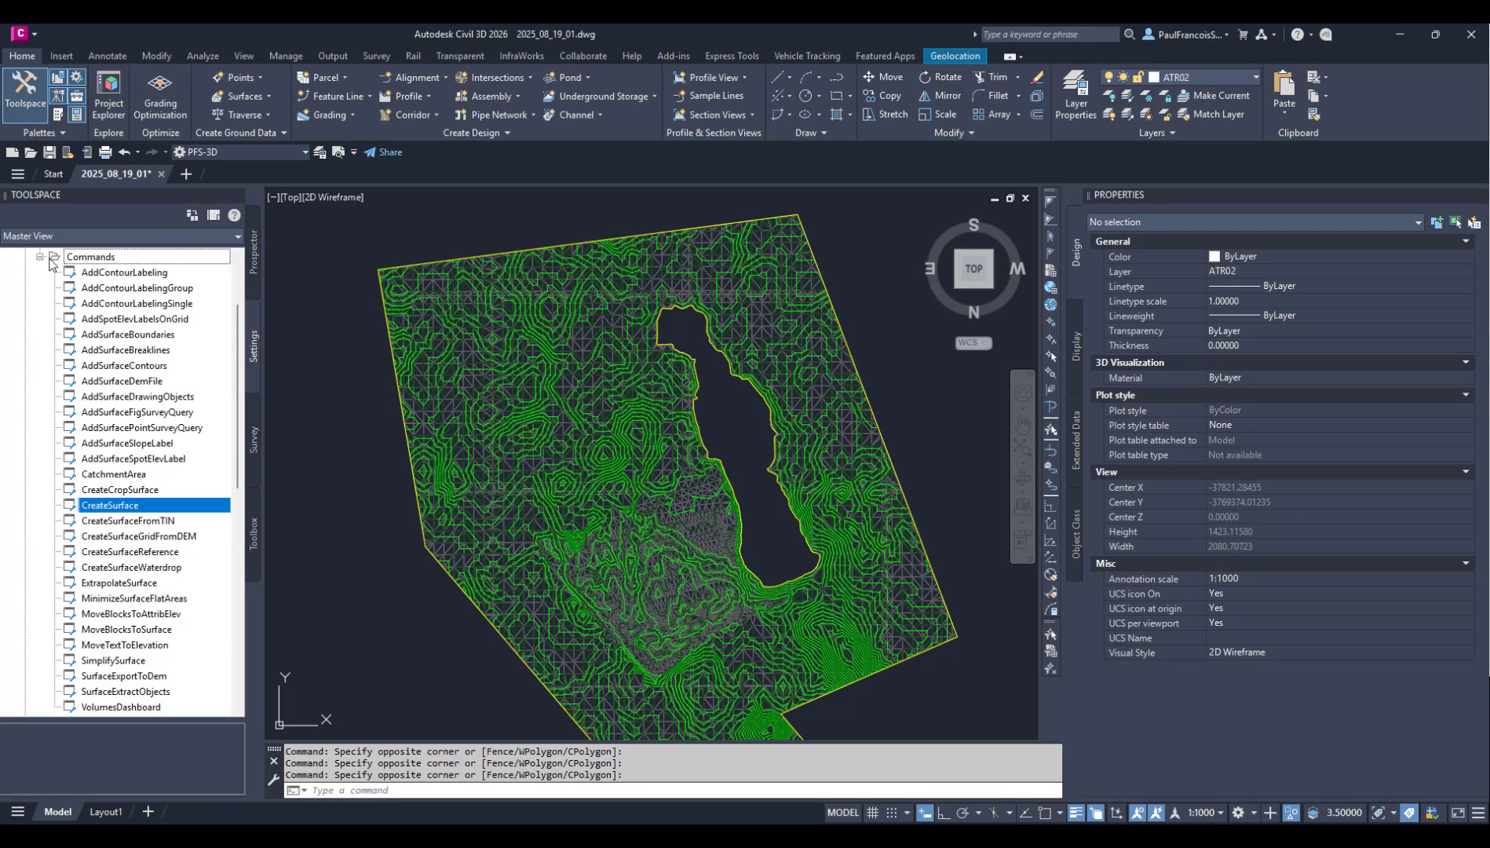
scroll(43, 274, up, 3)
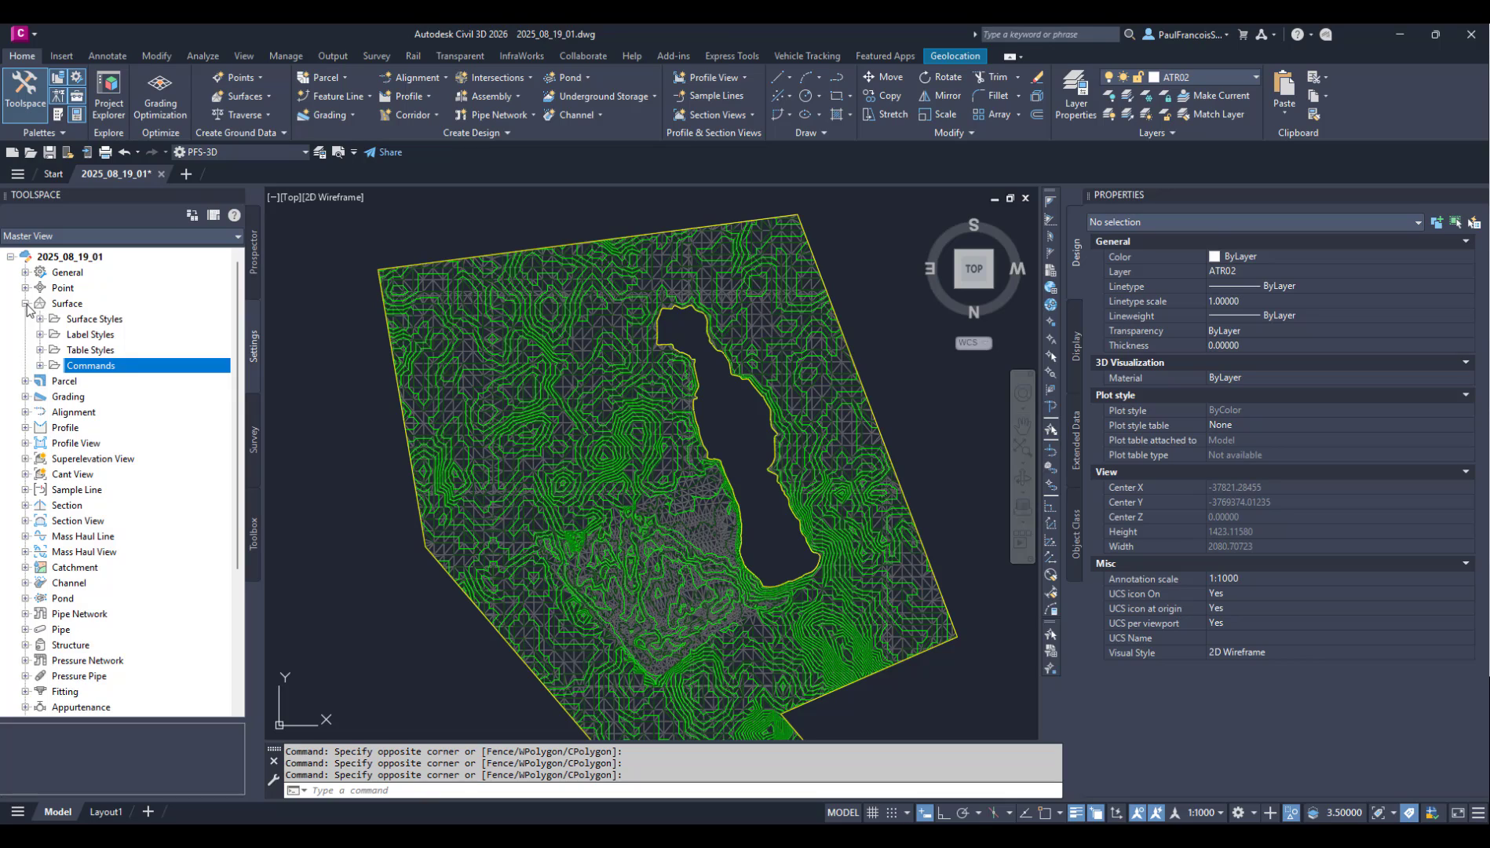
click(25, 303)
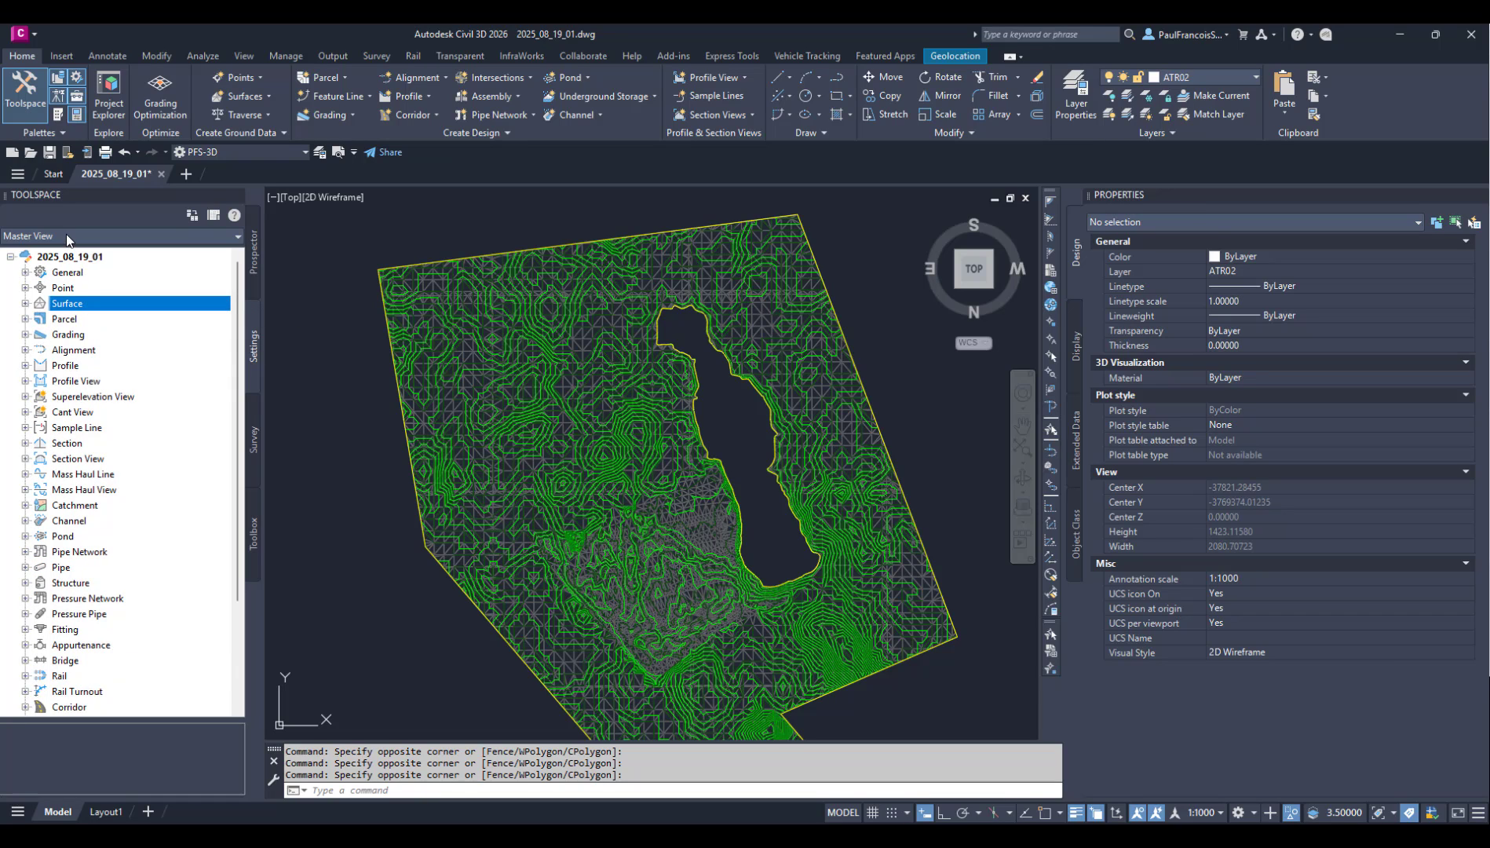
Step: Look over the available settings views and collapse the settings tree to the drawing name
click(10, 256)
click(10, 256)
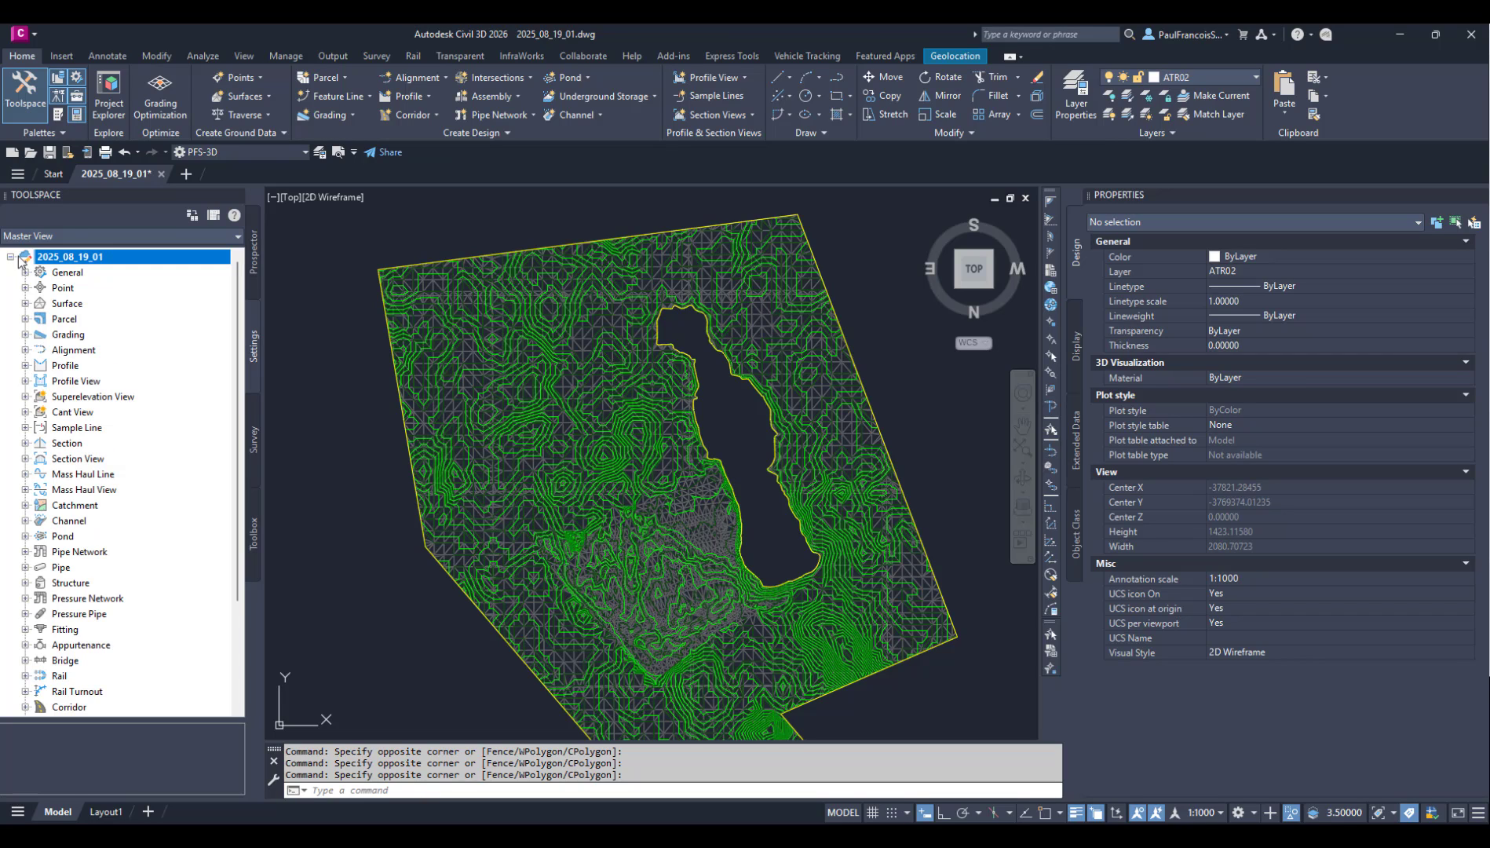
click(94, 236)
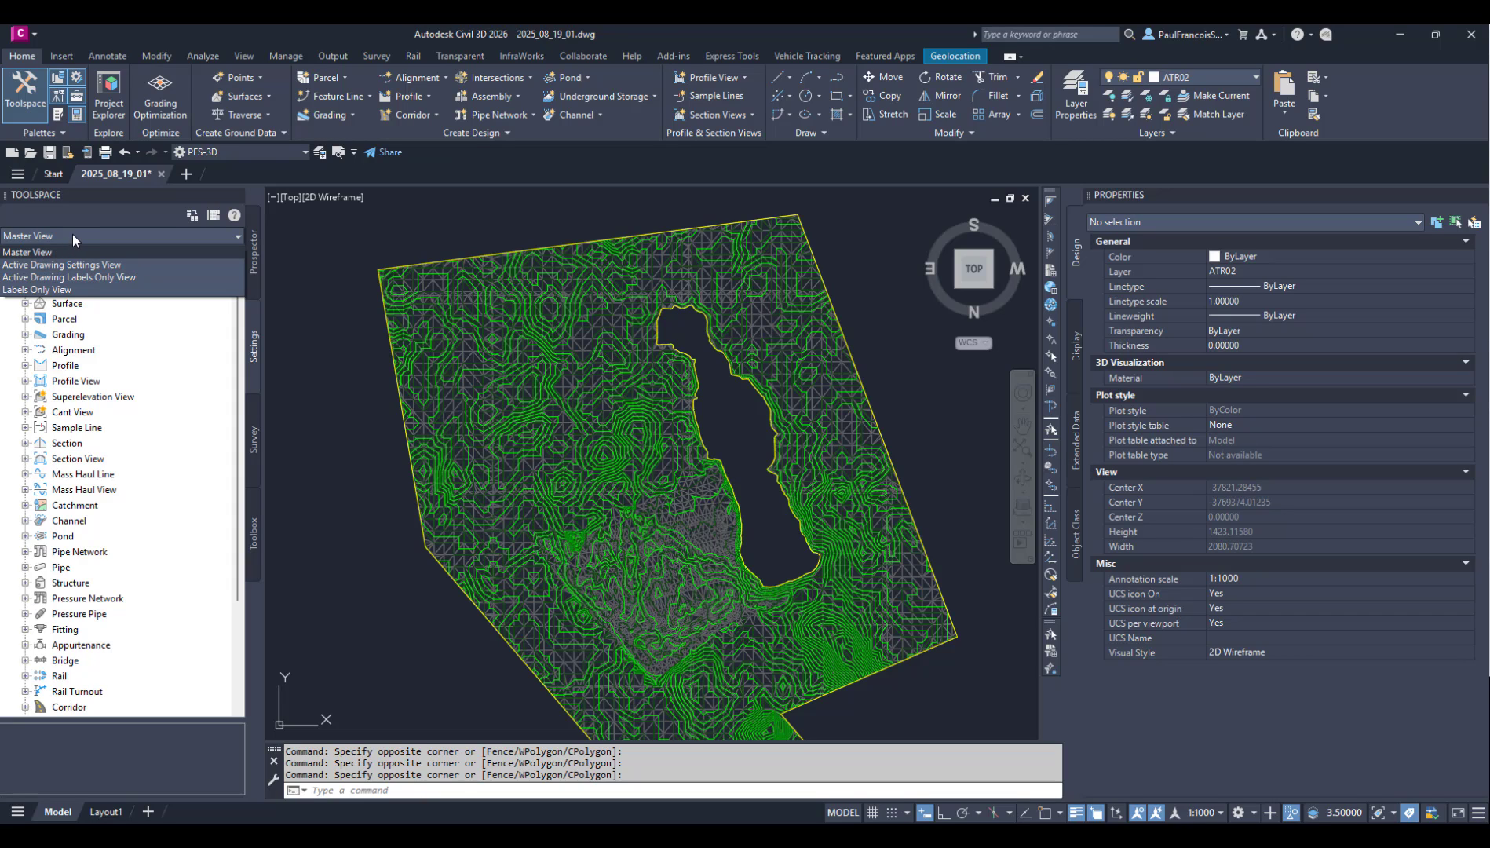
click(72, 234)
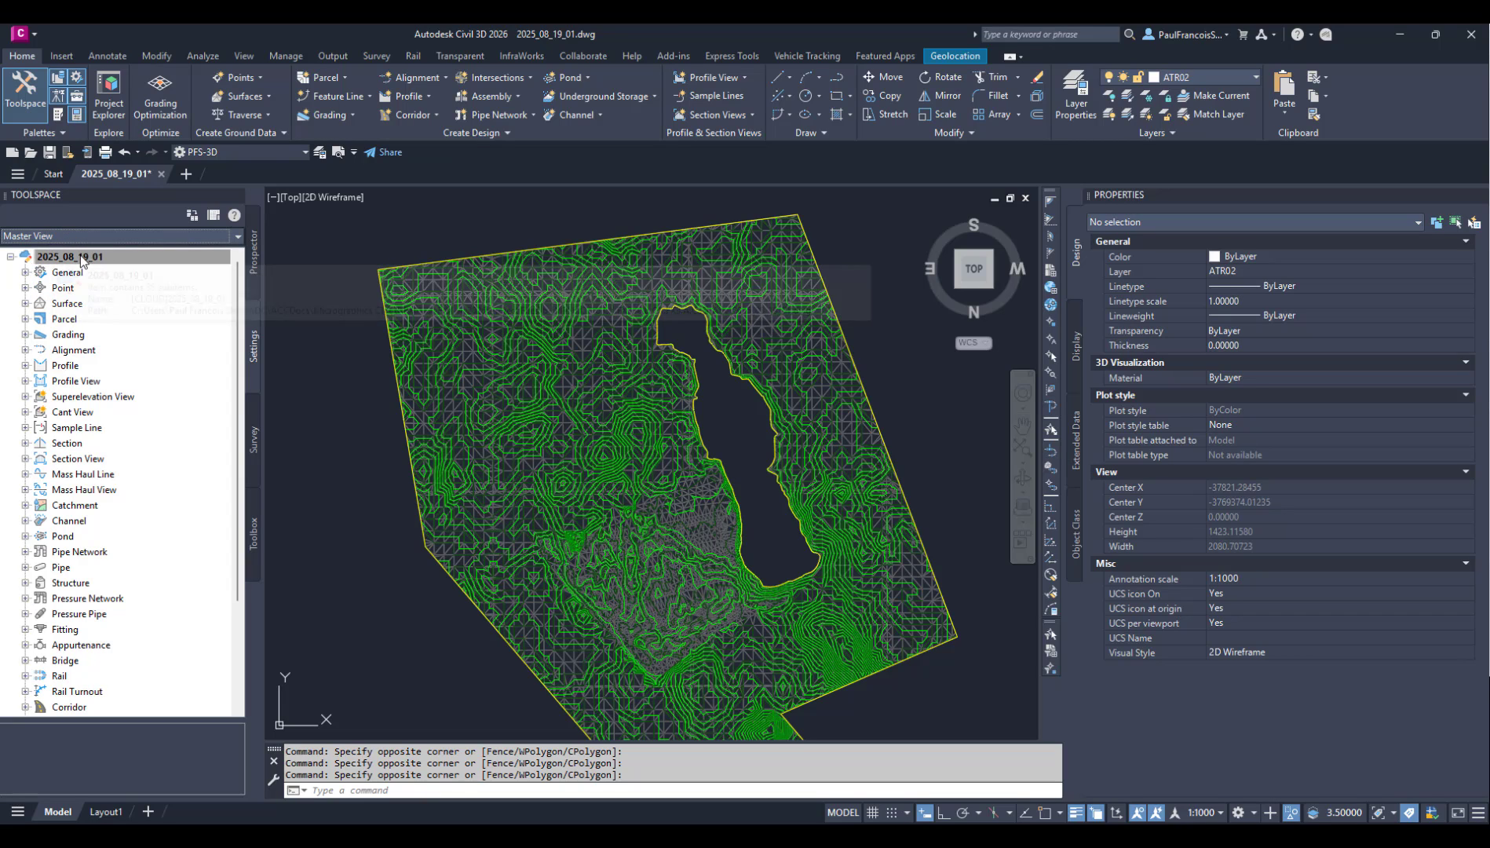
double_click(27, 258)
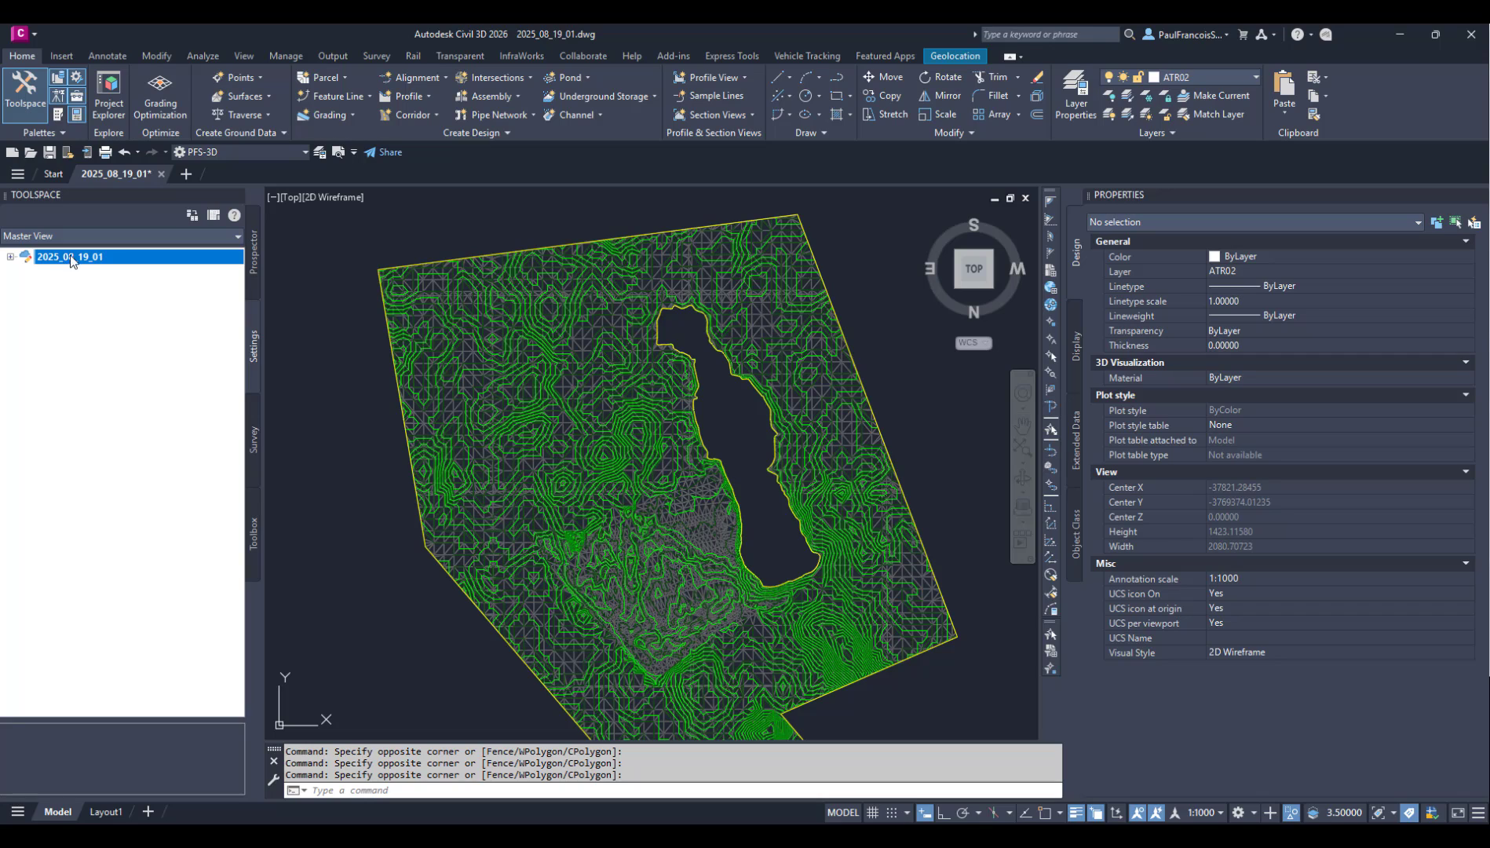
Step: Review the drawing settings, from units and zone through transformation, object layers and abbreviations to the General group of the ambient settings
right_click(80, 263)
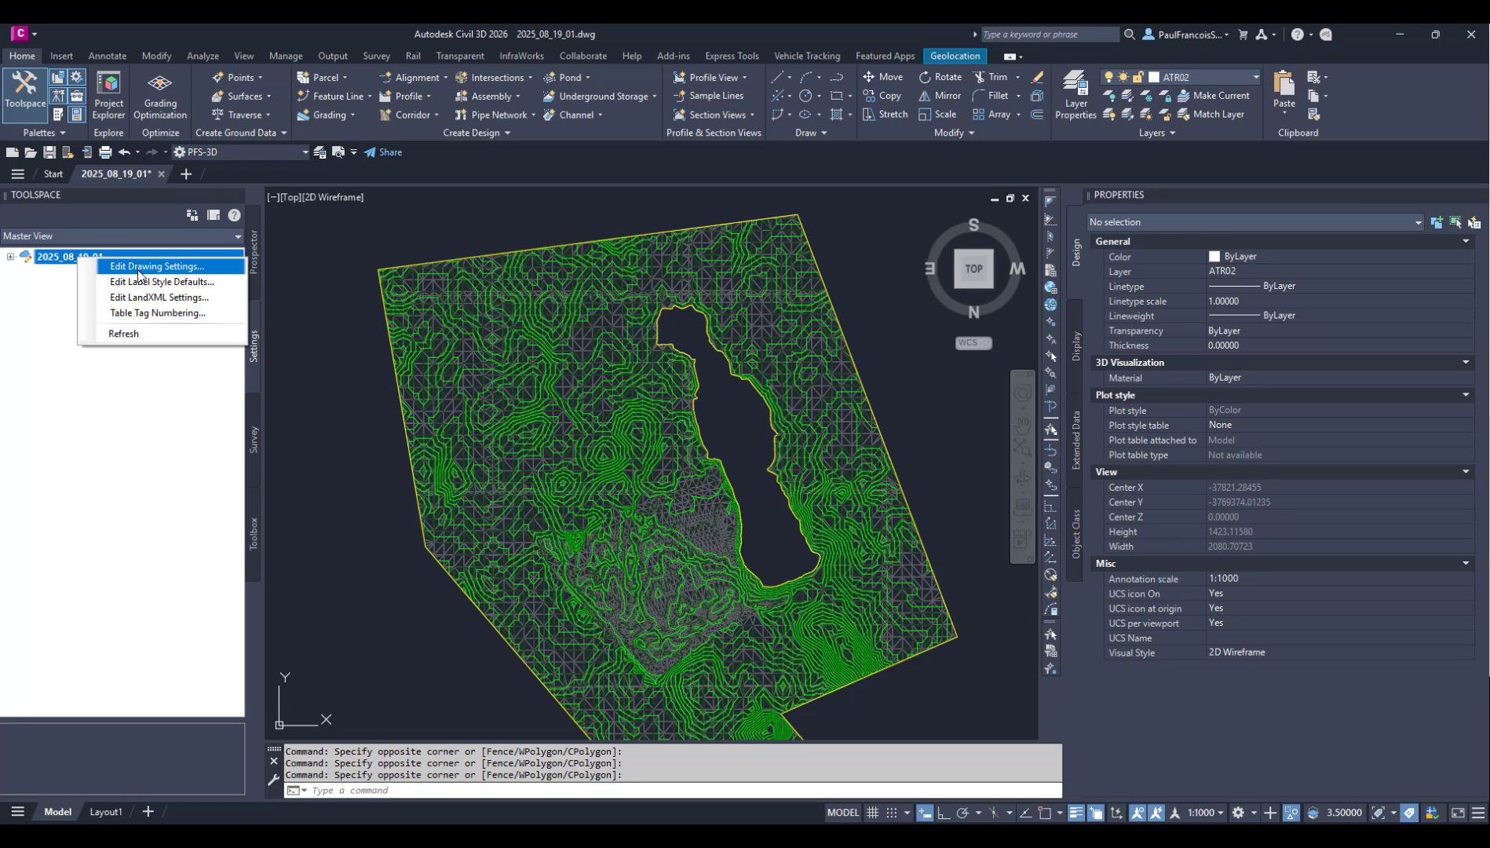
click(139, 270)
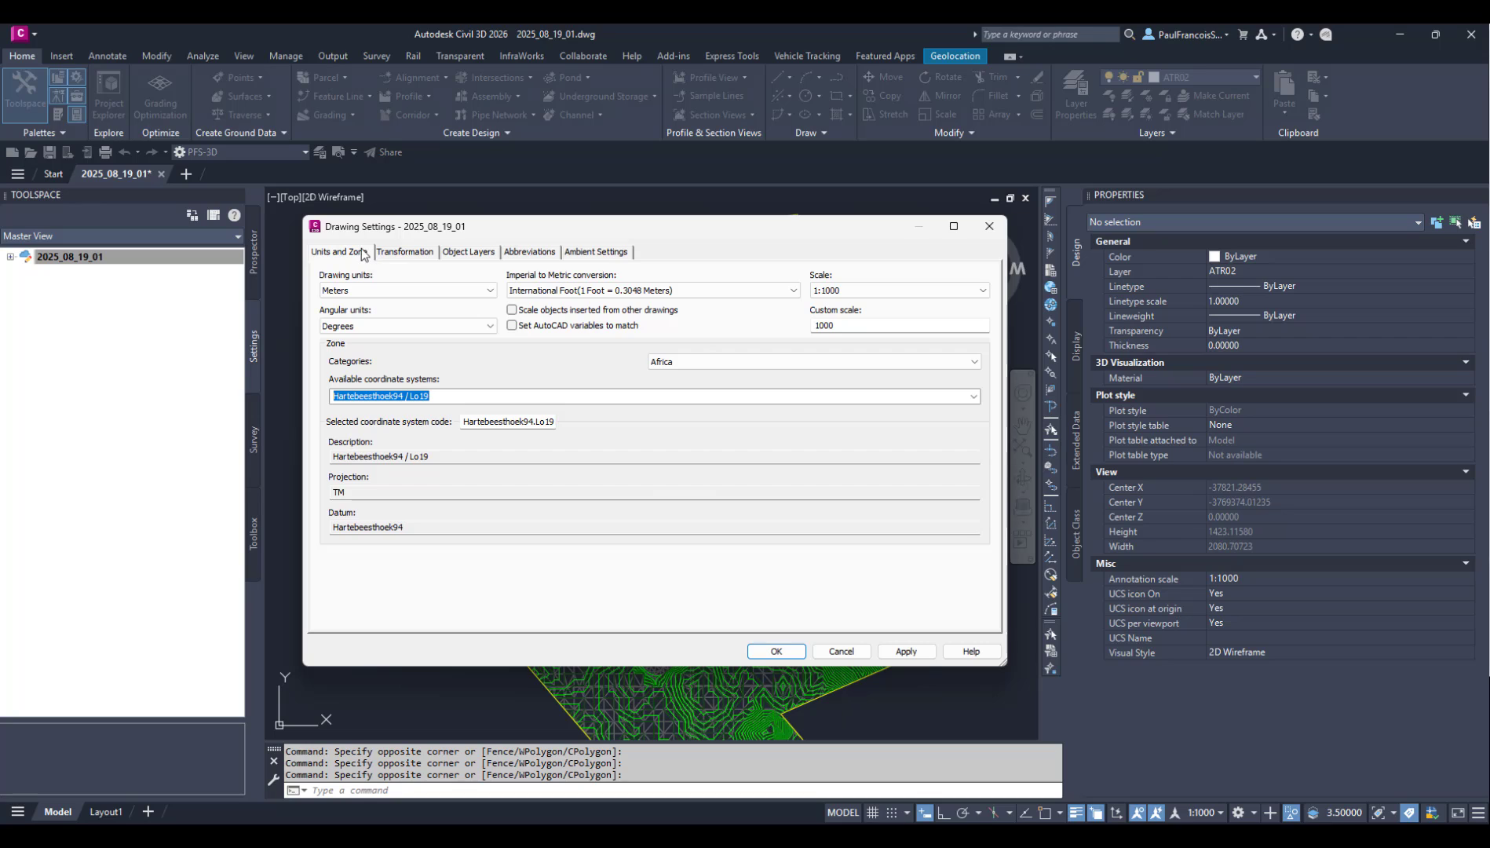
click(405, 252)
click(466, 252)
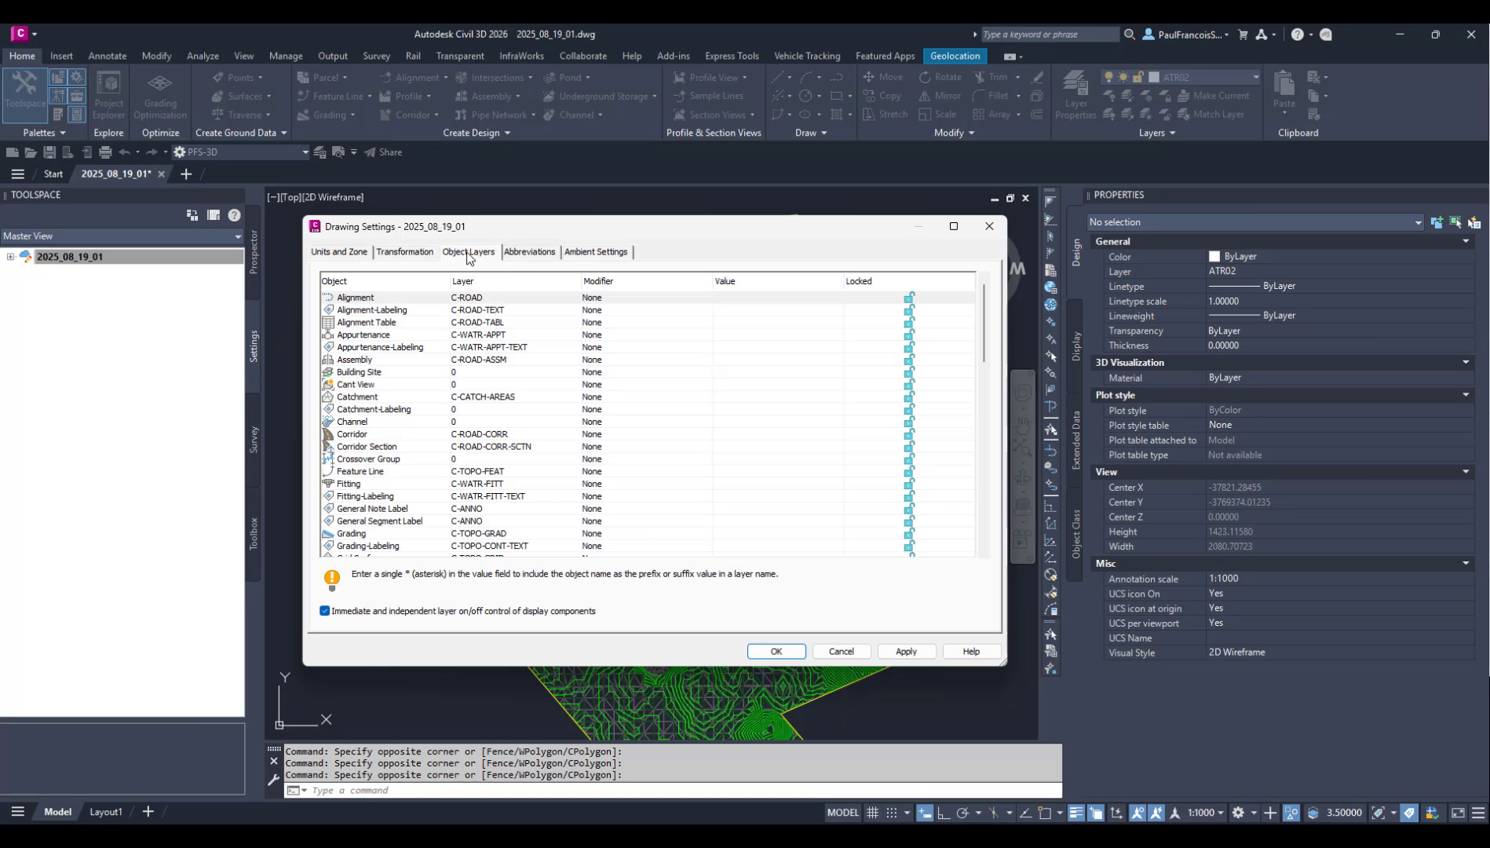
click(531, 255)
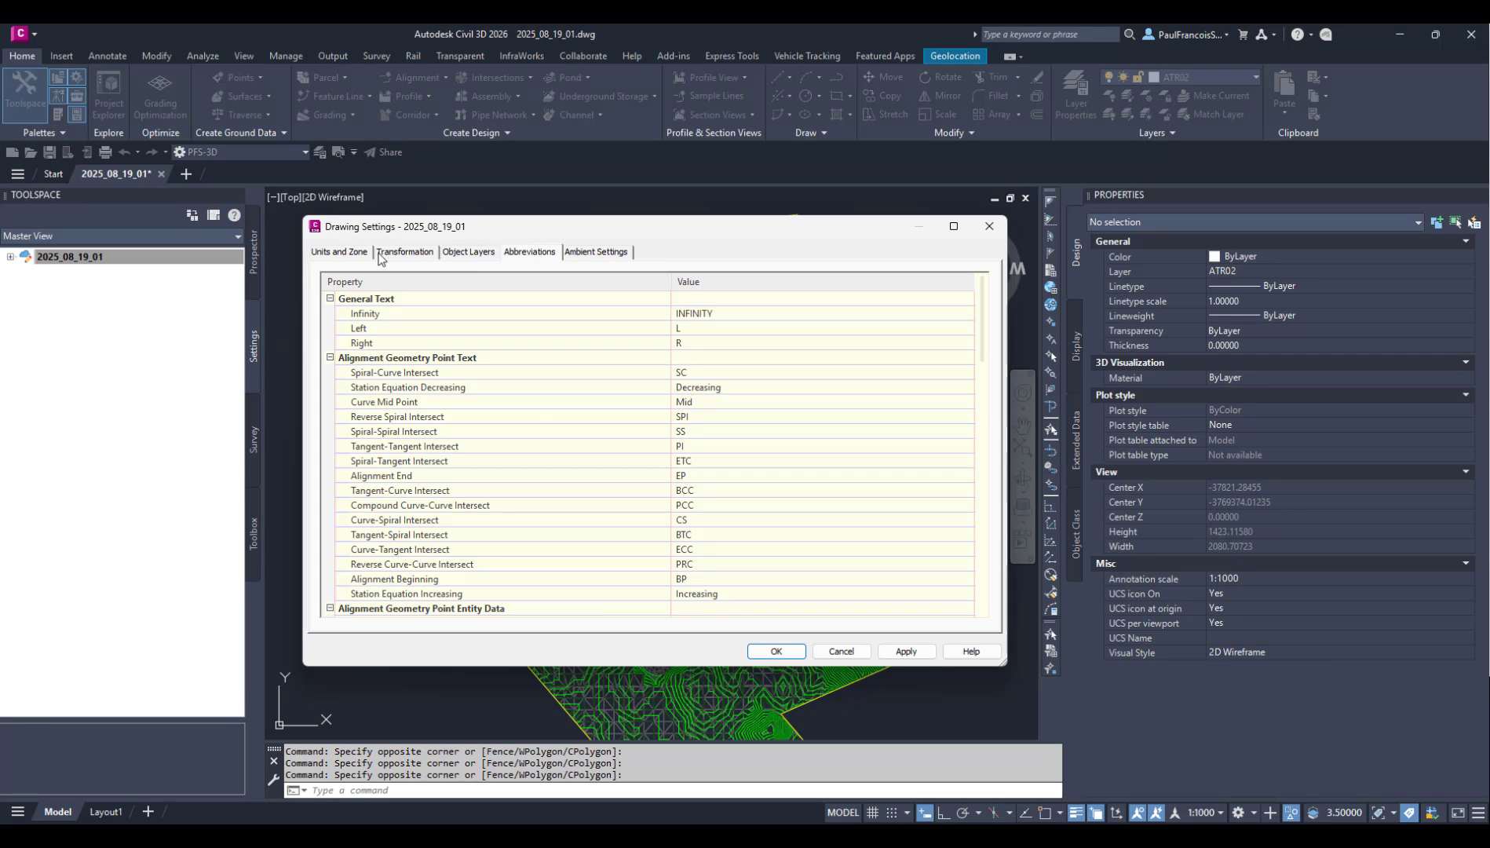
click(599, 254)
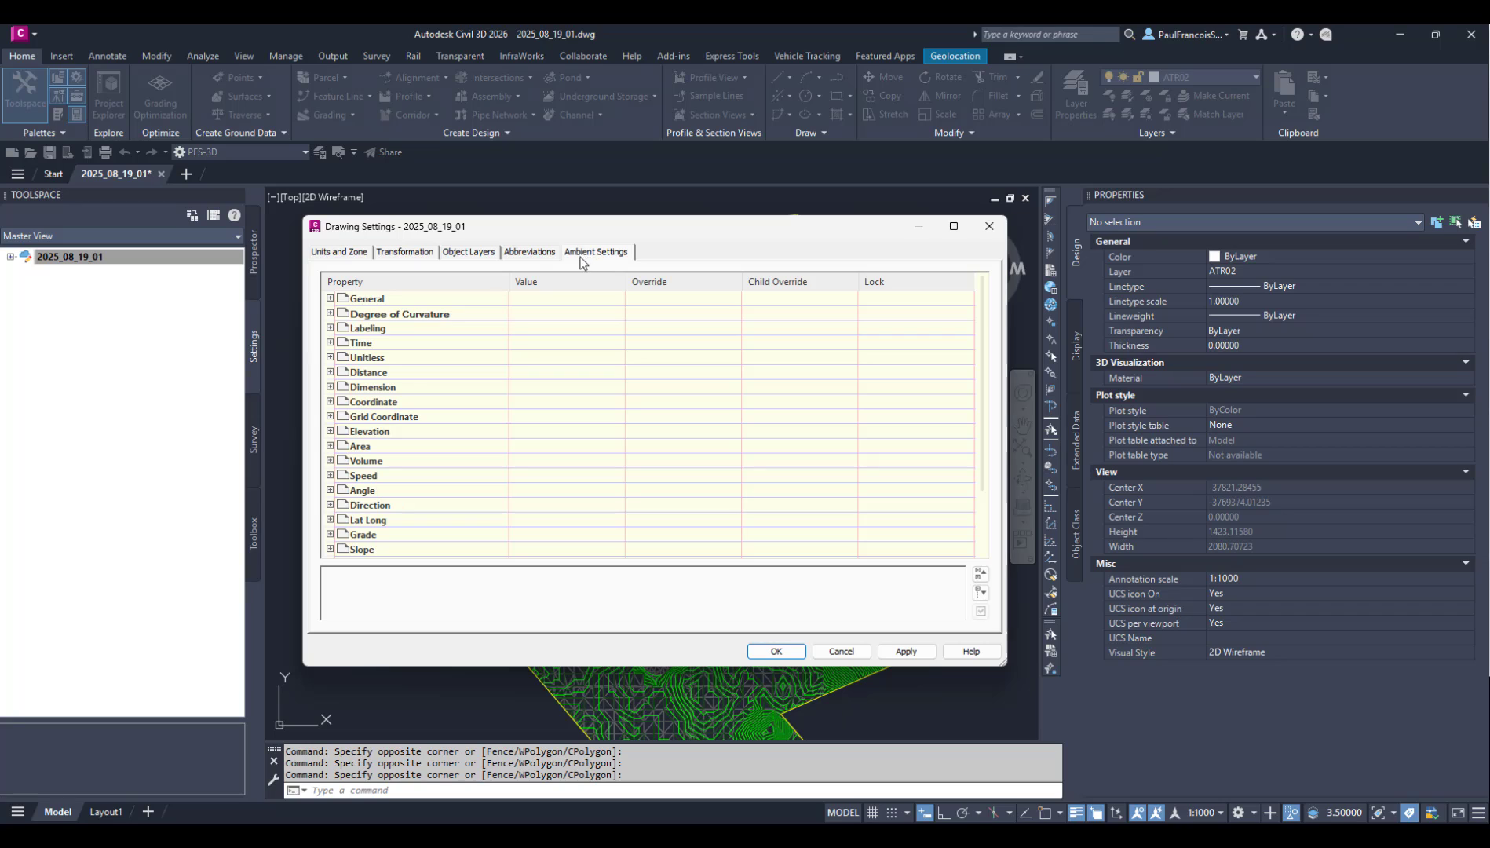
click(330, 298)
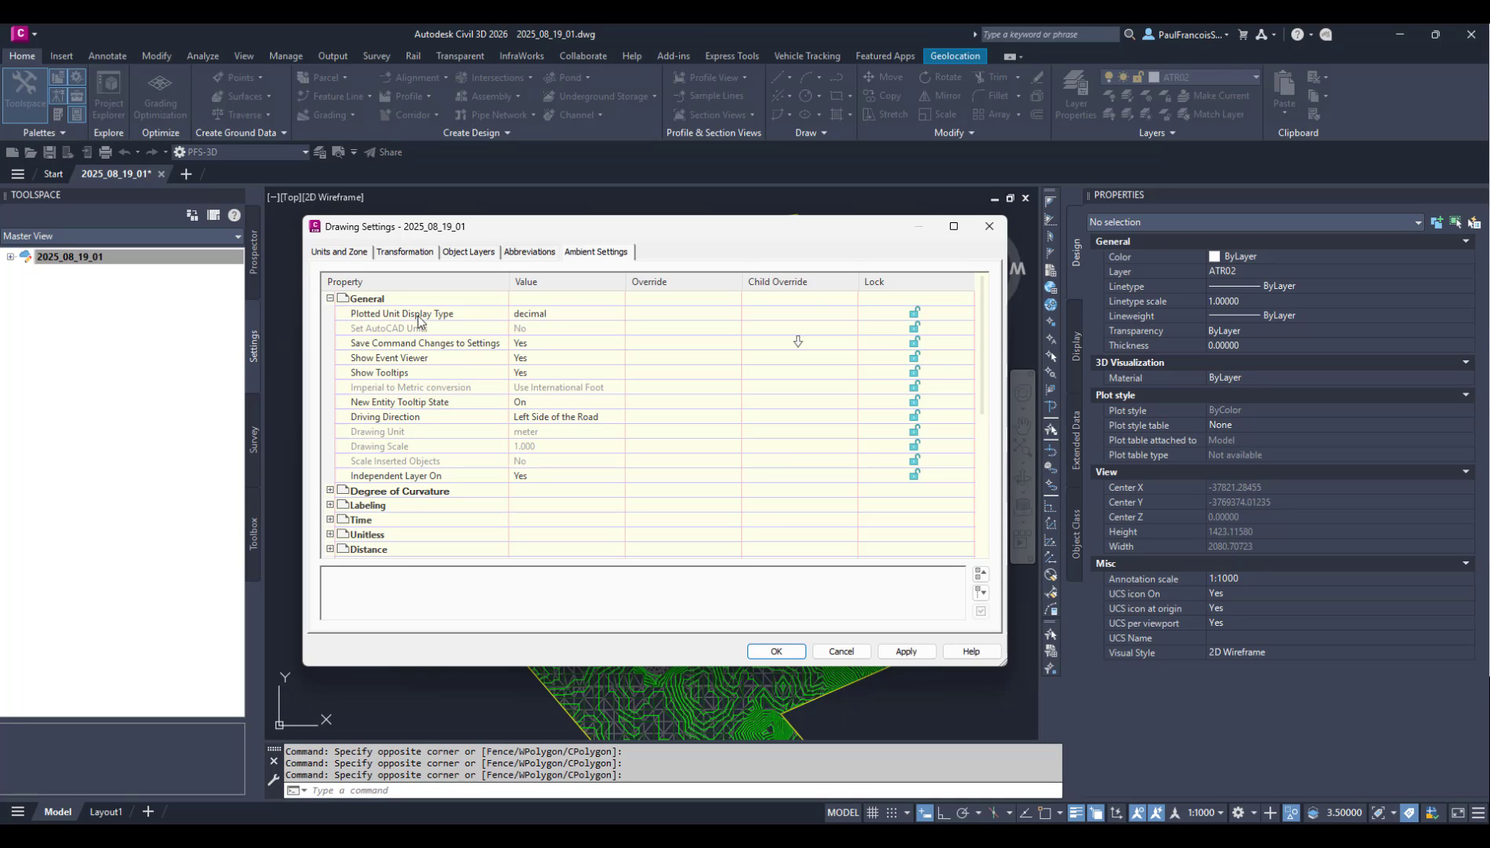
click(989, 226)
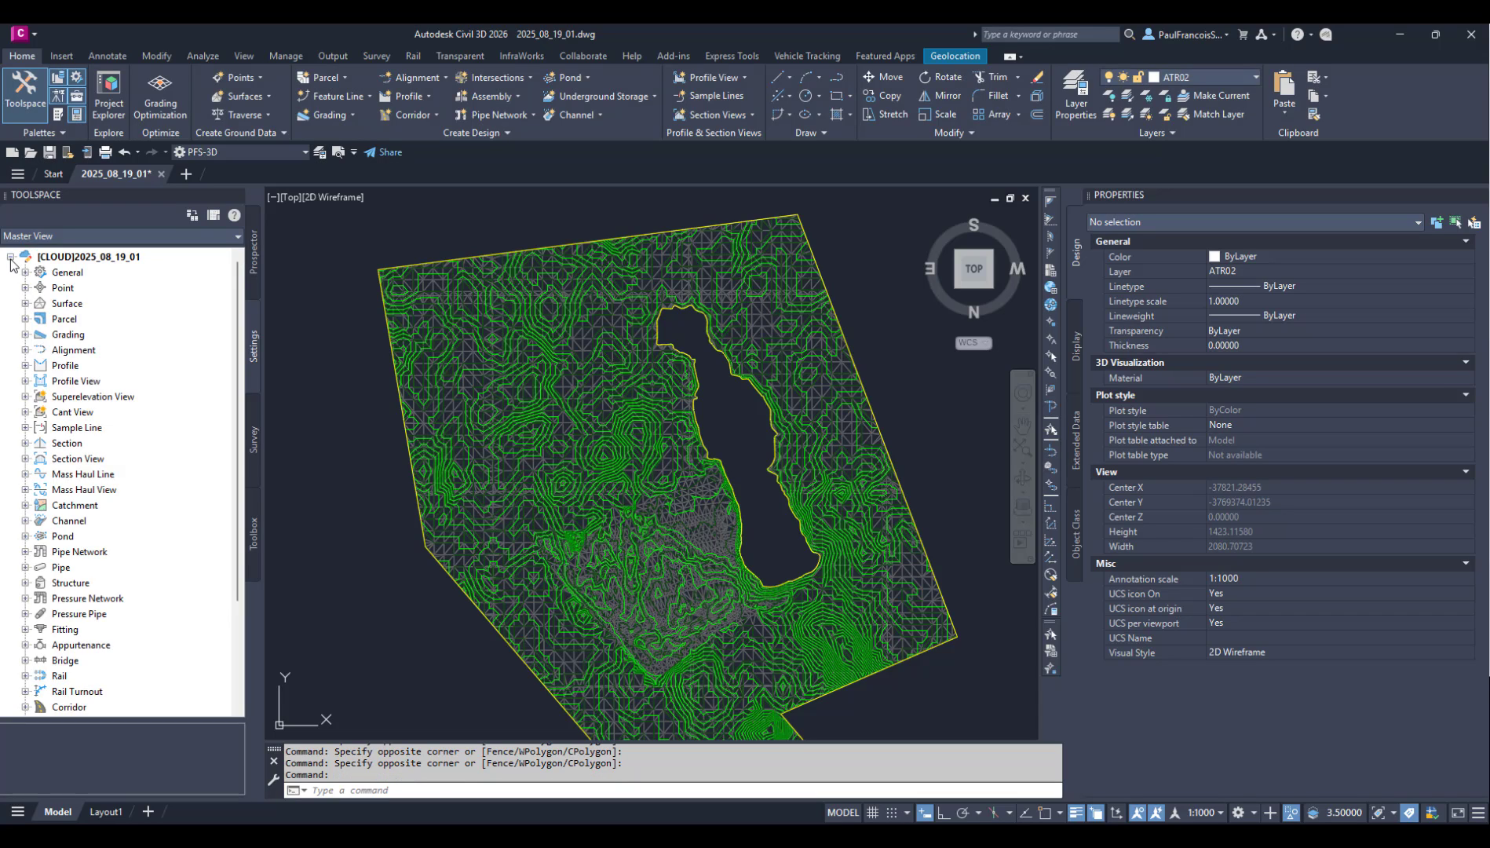
Step: Review the object collections under the drawing and the General group in the General collection's feature settings
click(69, 273)
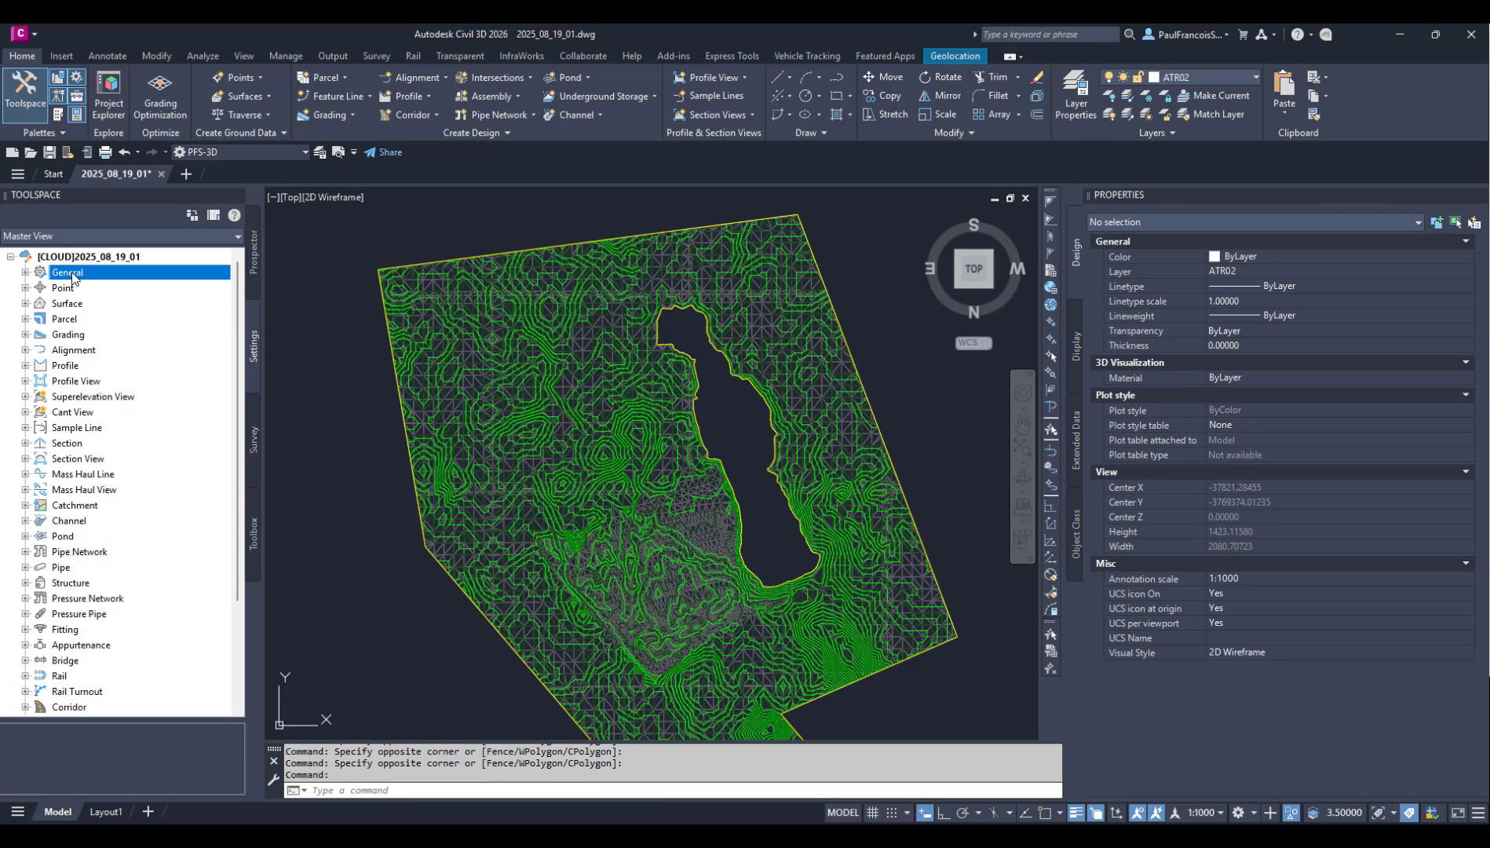
click(71, 288)
click(70, 305)
click(64, 318)
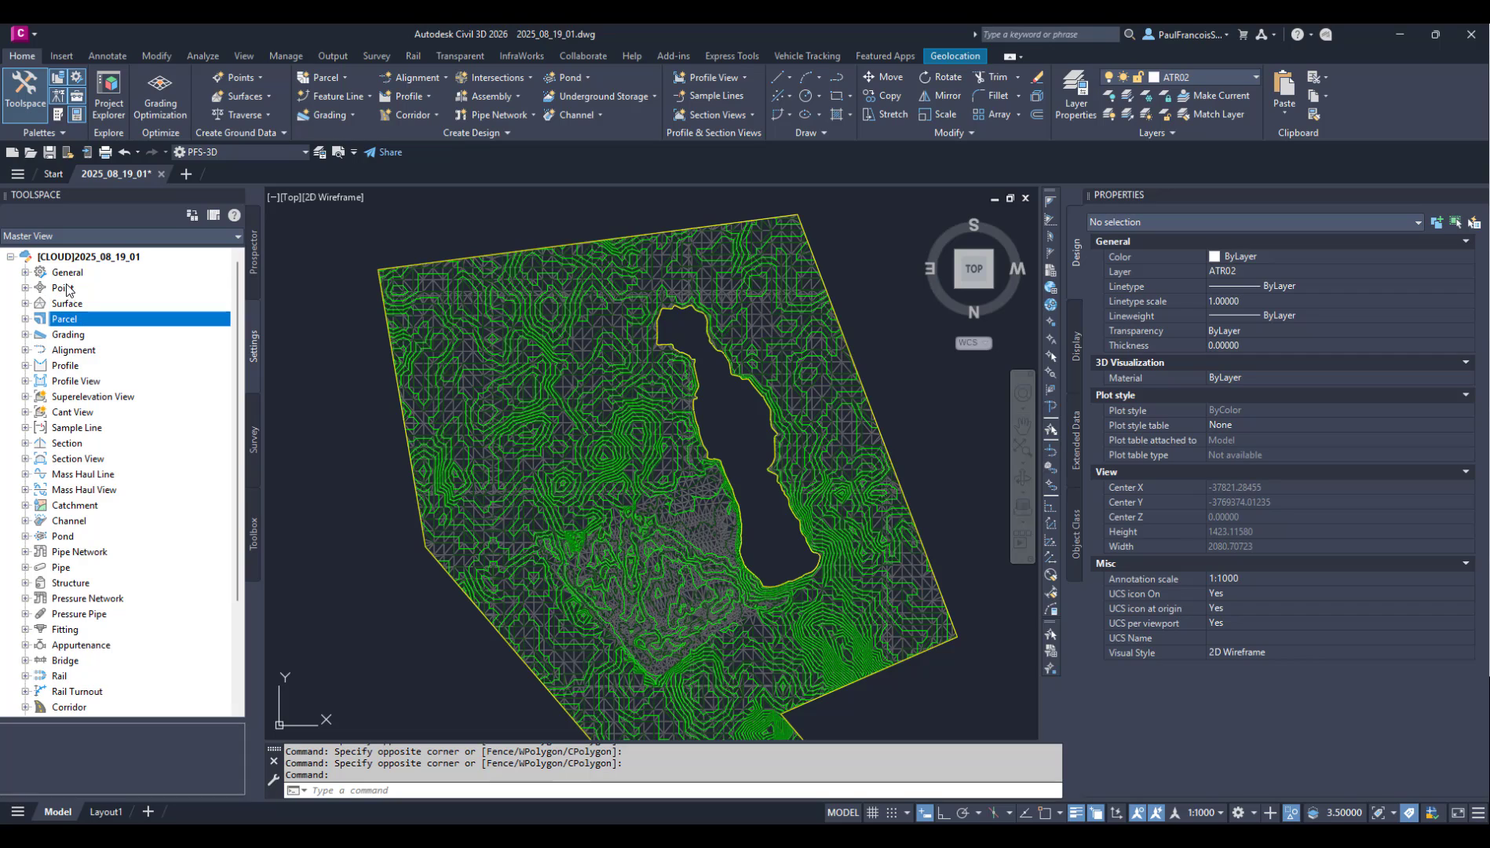
click(67, 272)
right_click(84, 277)
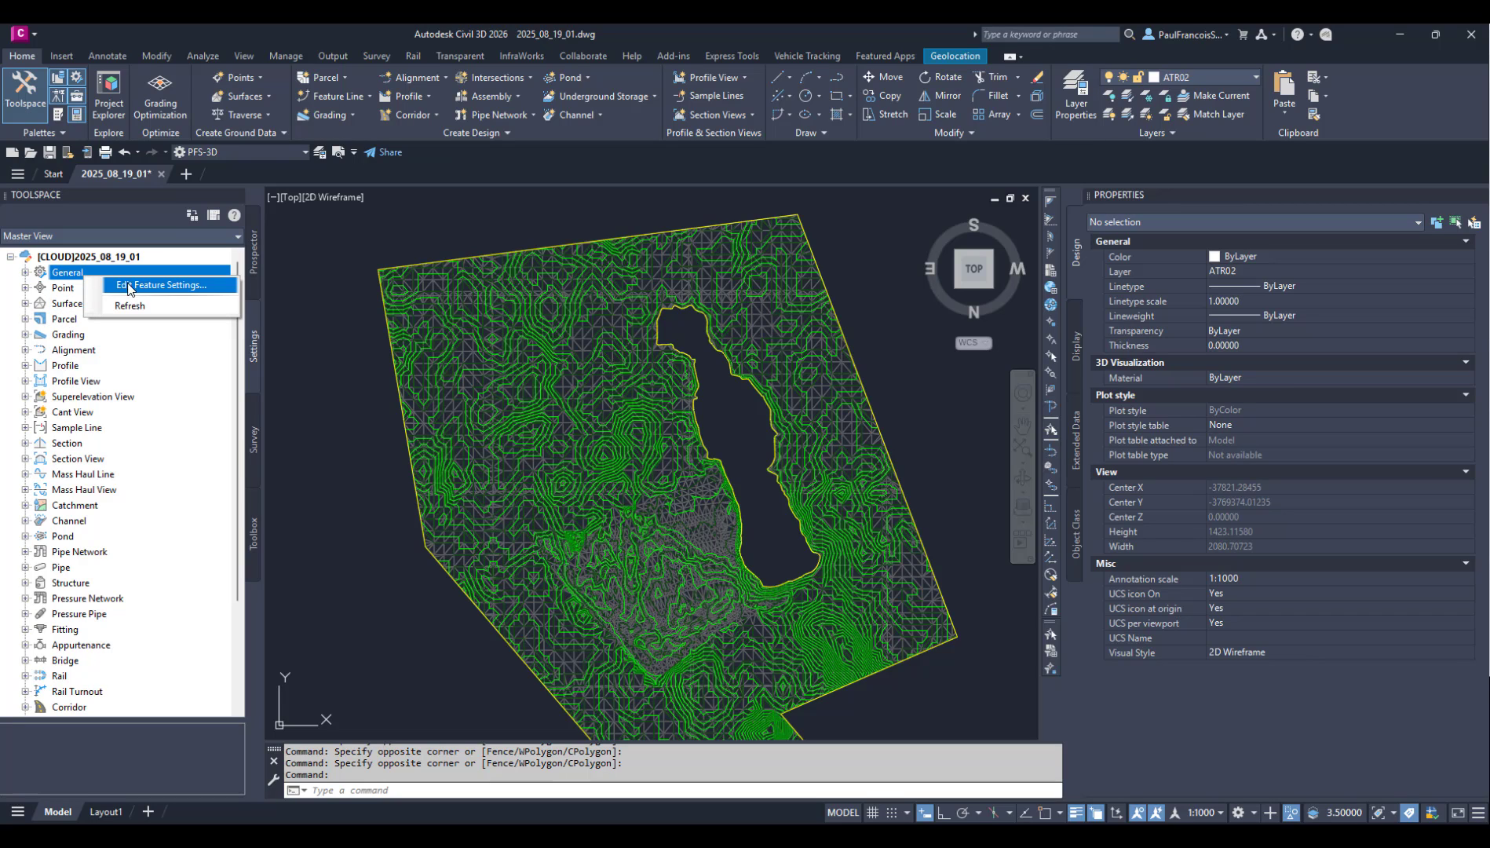
click(143, 287)
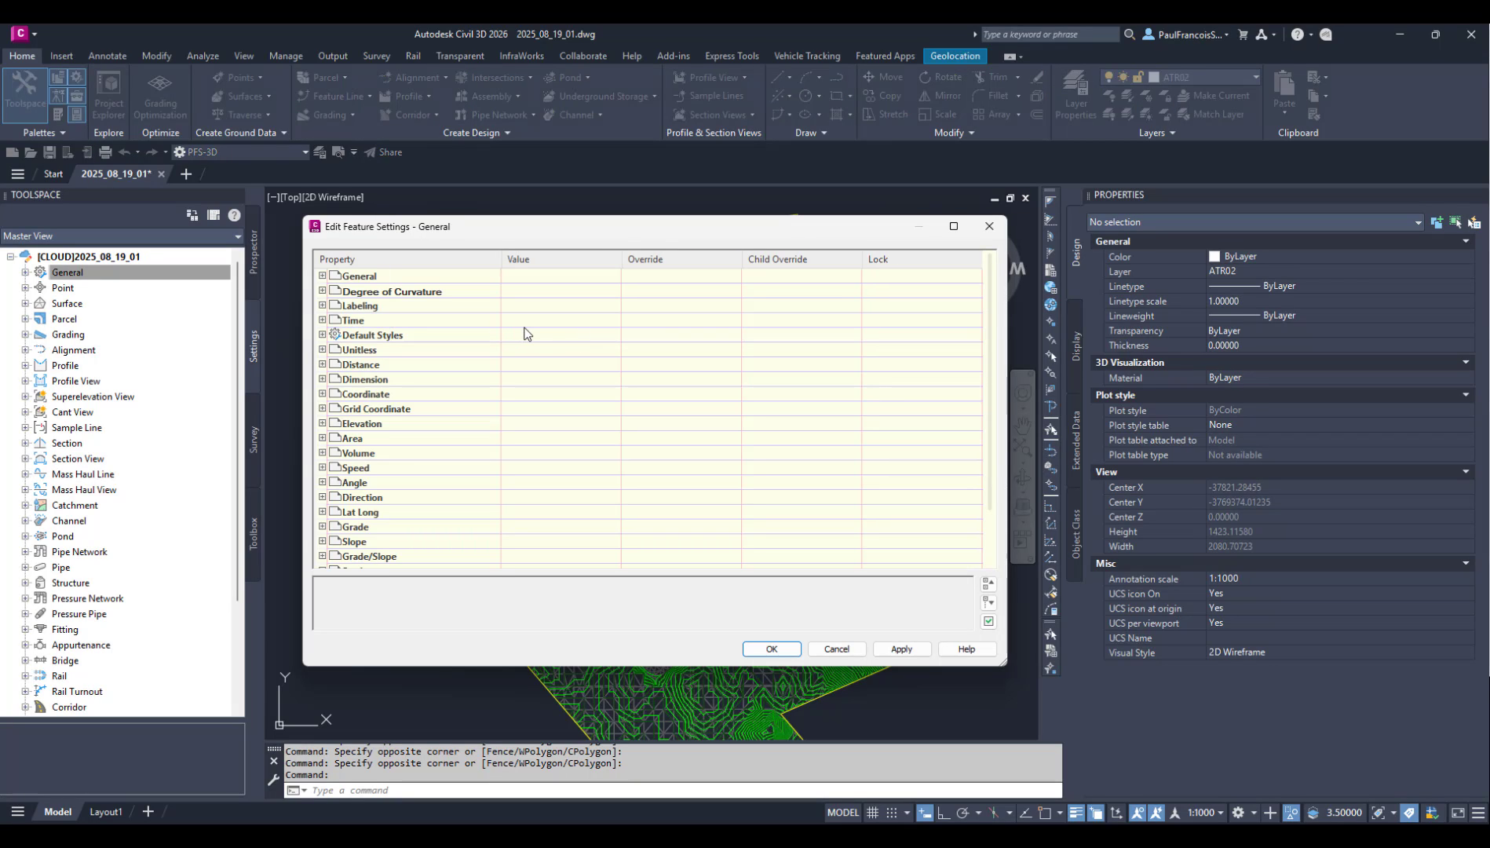
click(322, 277)
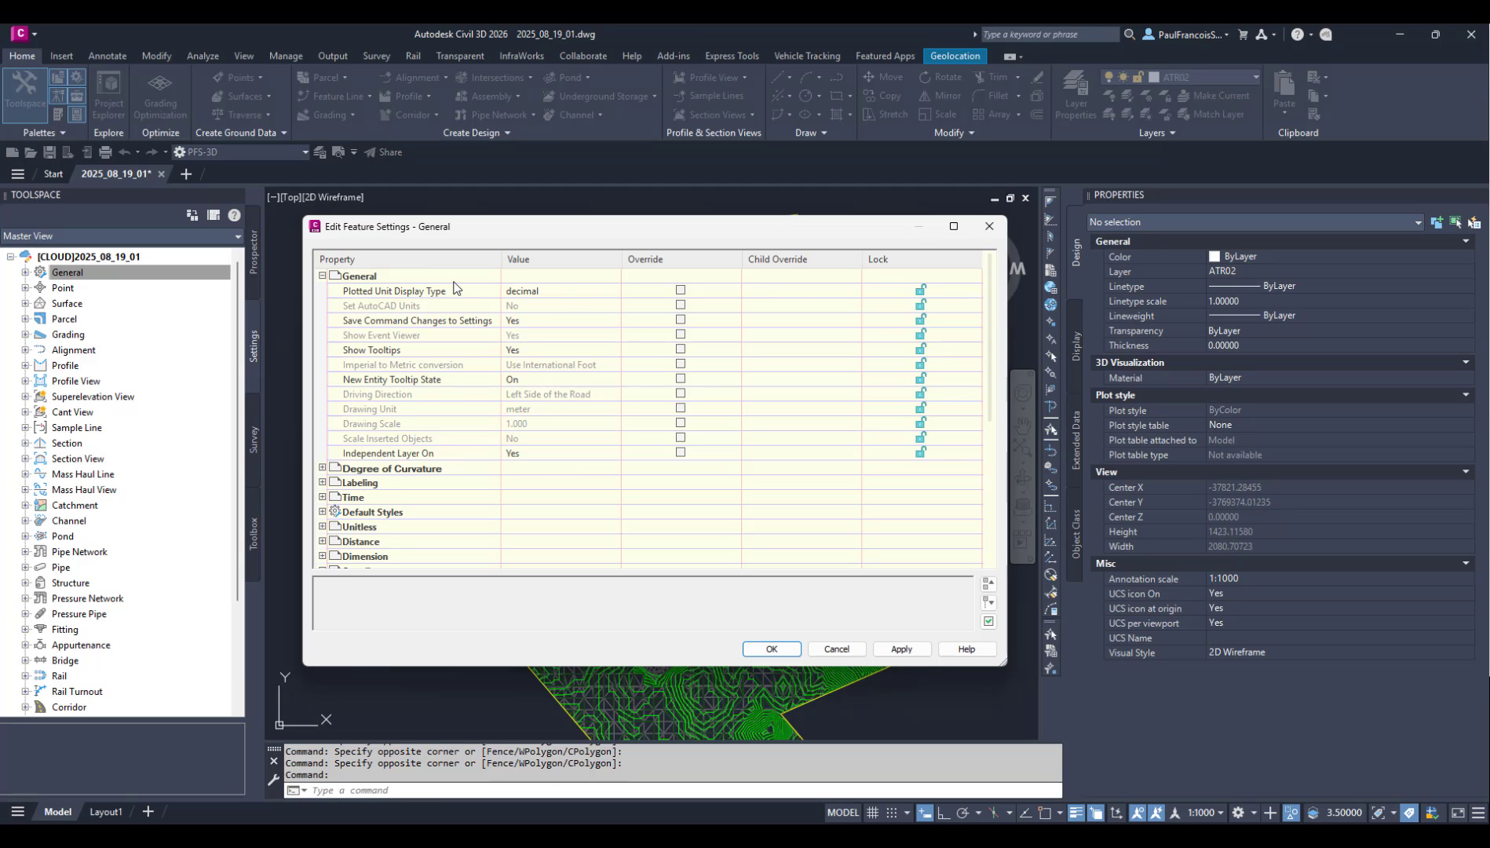
click(990, 226)
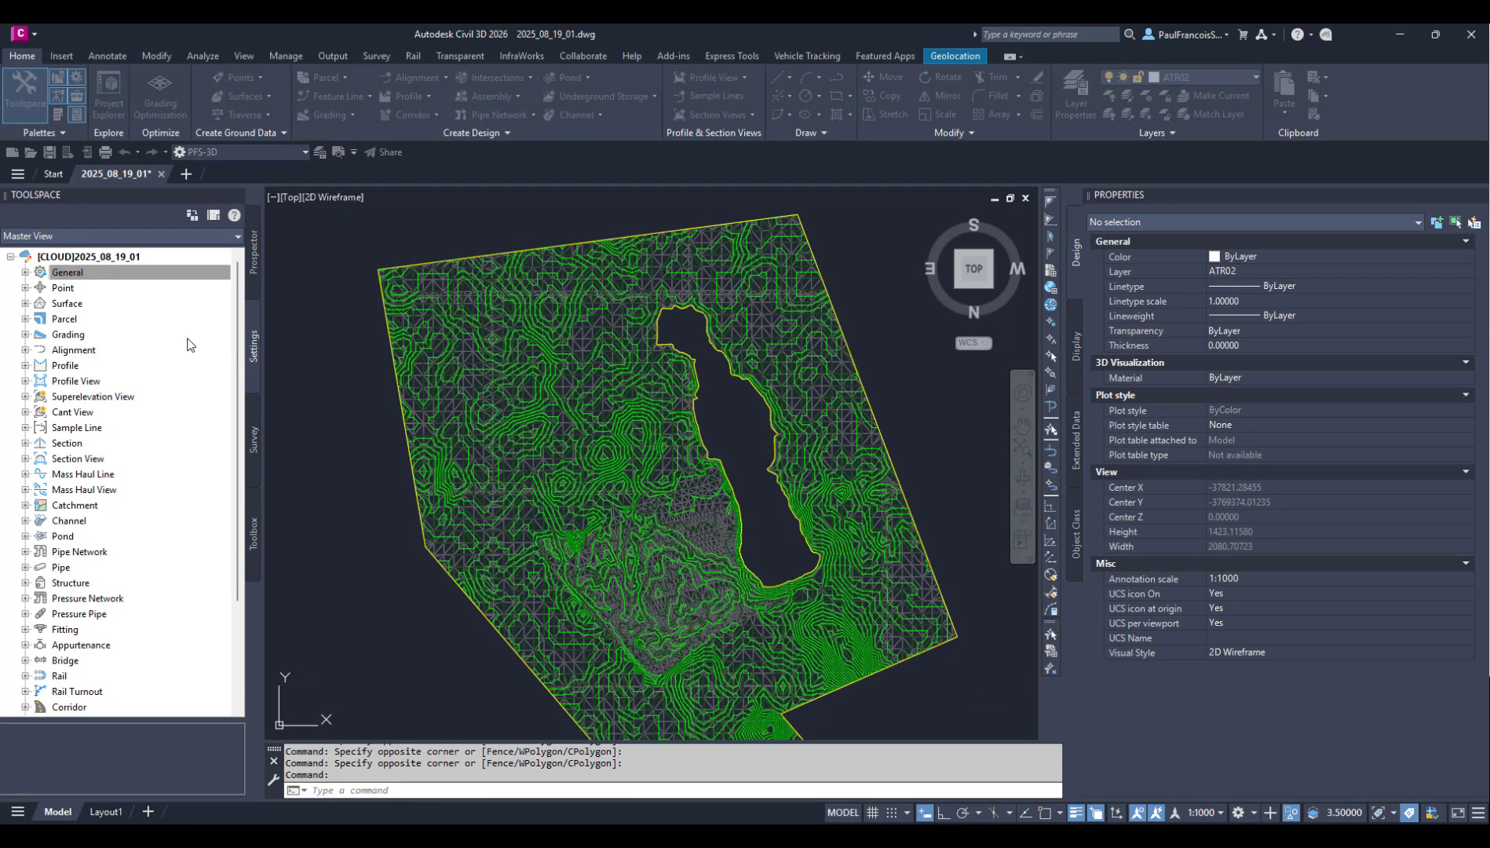
Step: Check the Plotted Unit Display Type in the General group of the drawing's ambient settings
right_click(121, 261)
click(196, 266)
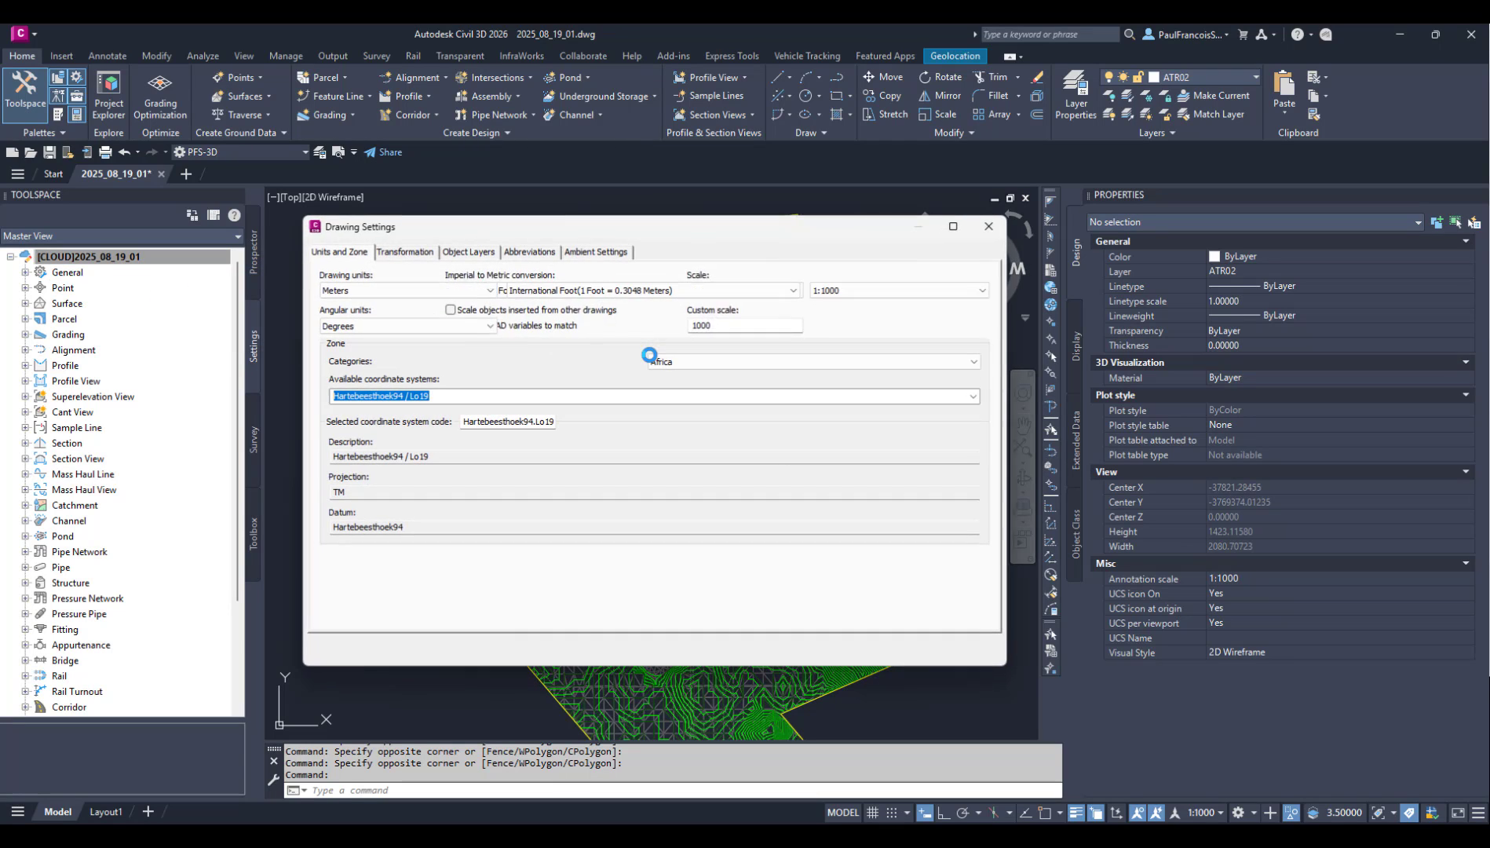
click(616, 252)
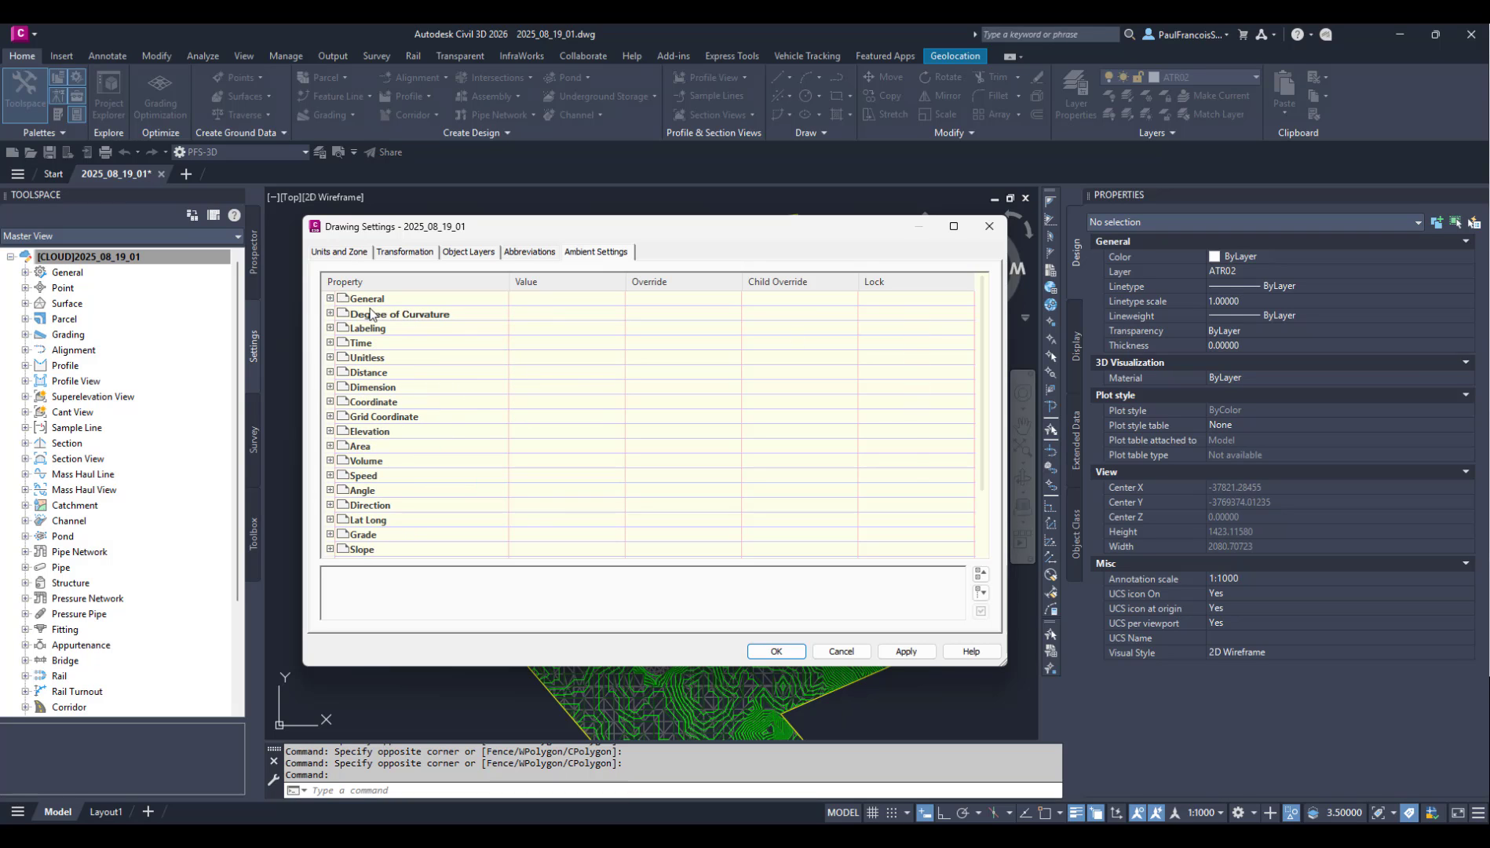
click(330, 298)
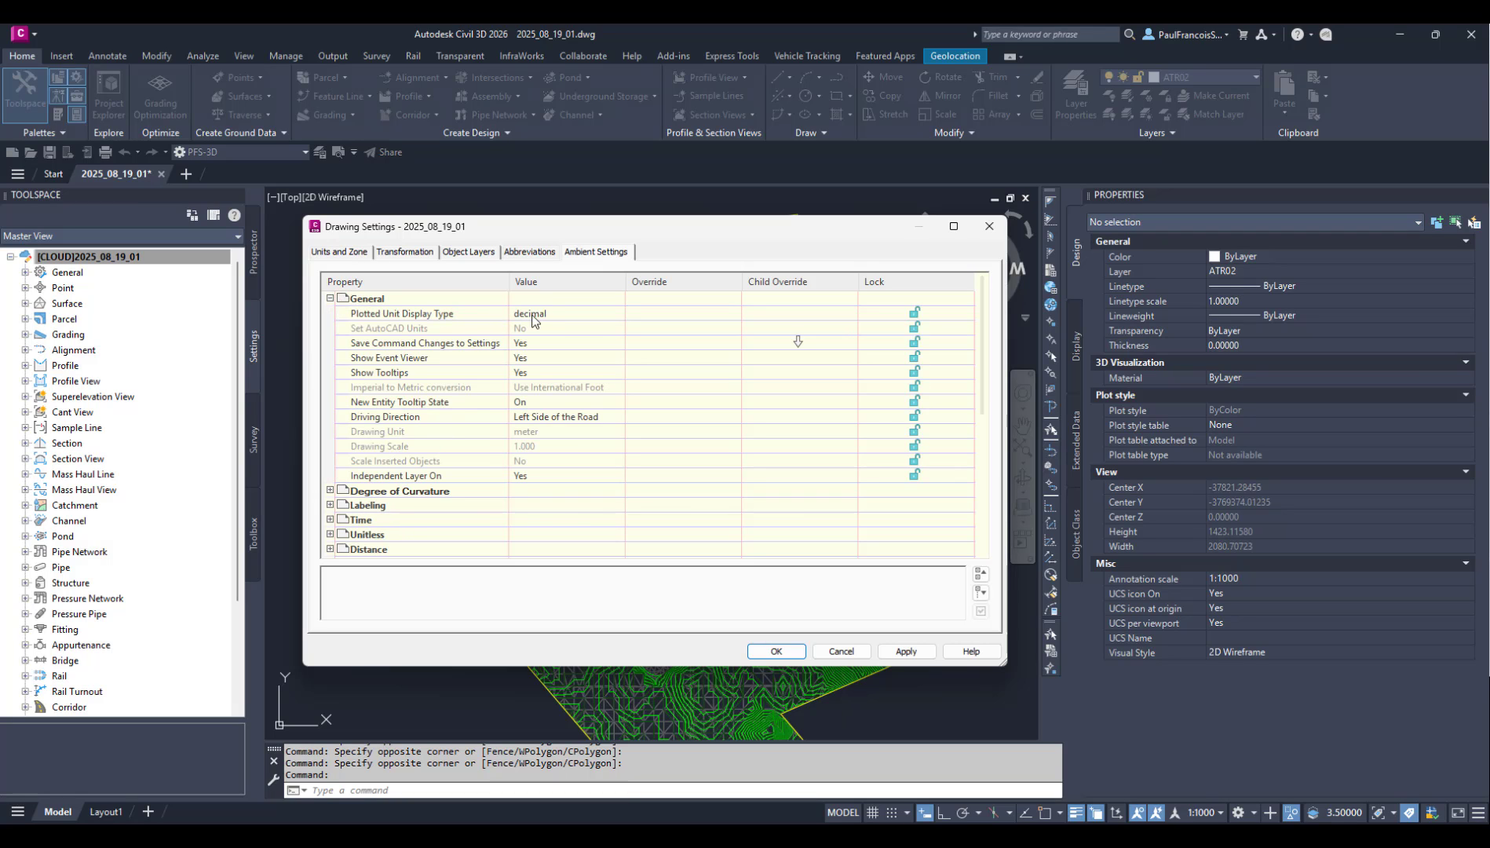
click(989, 227)
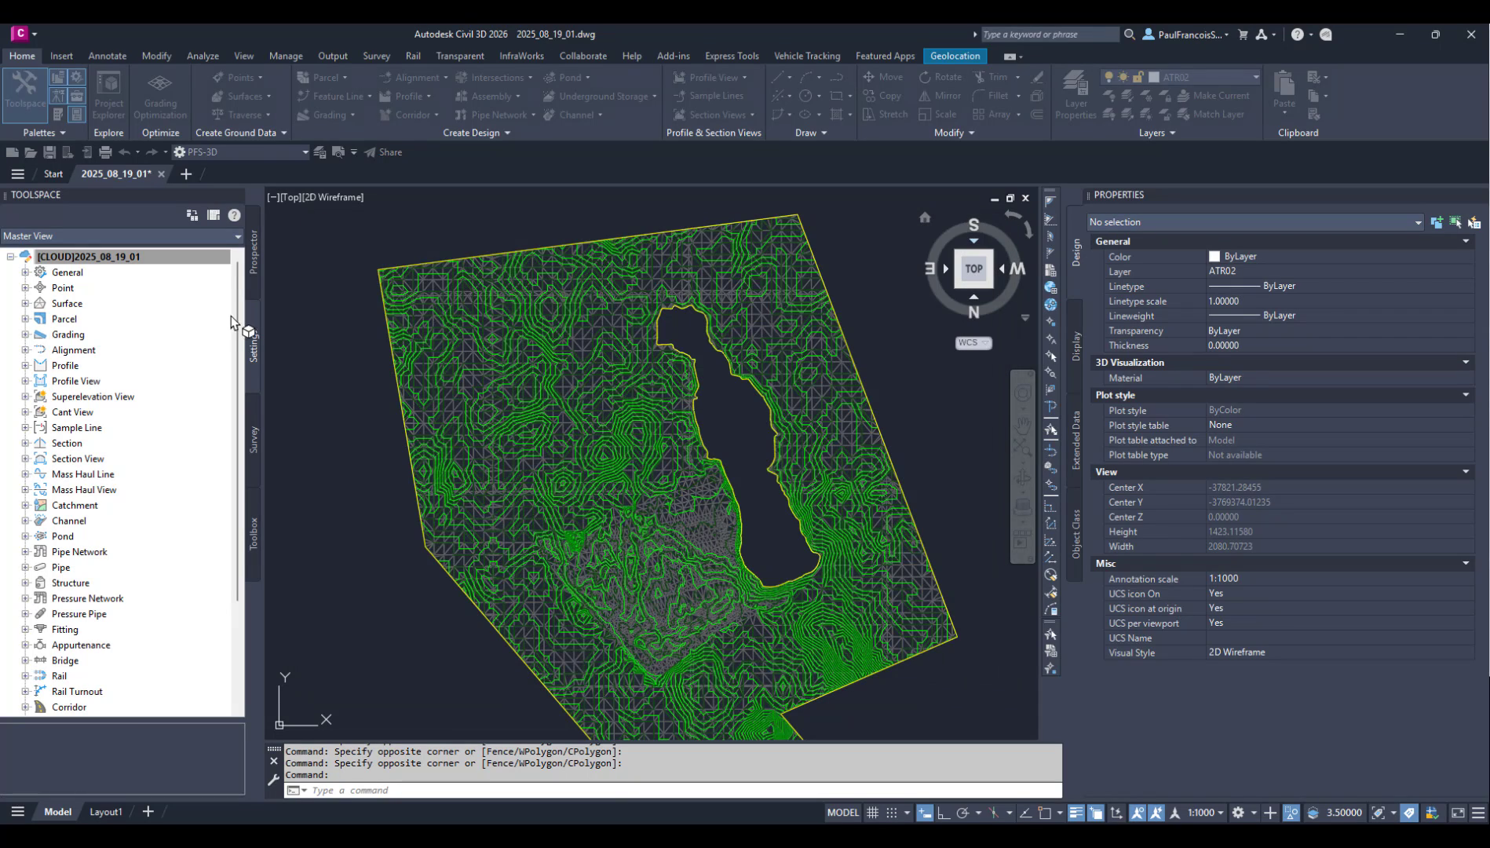
Step: Open the General collection's feature settings and expand the General group to examine its values
right_click(67, 275)
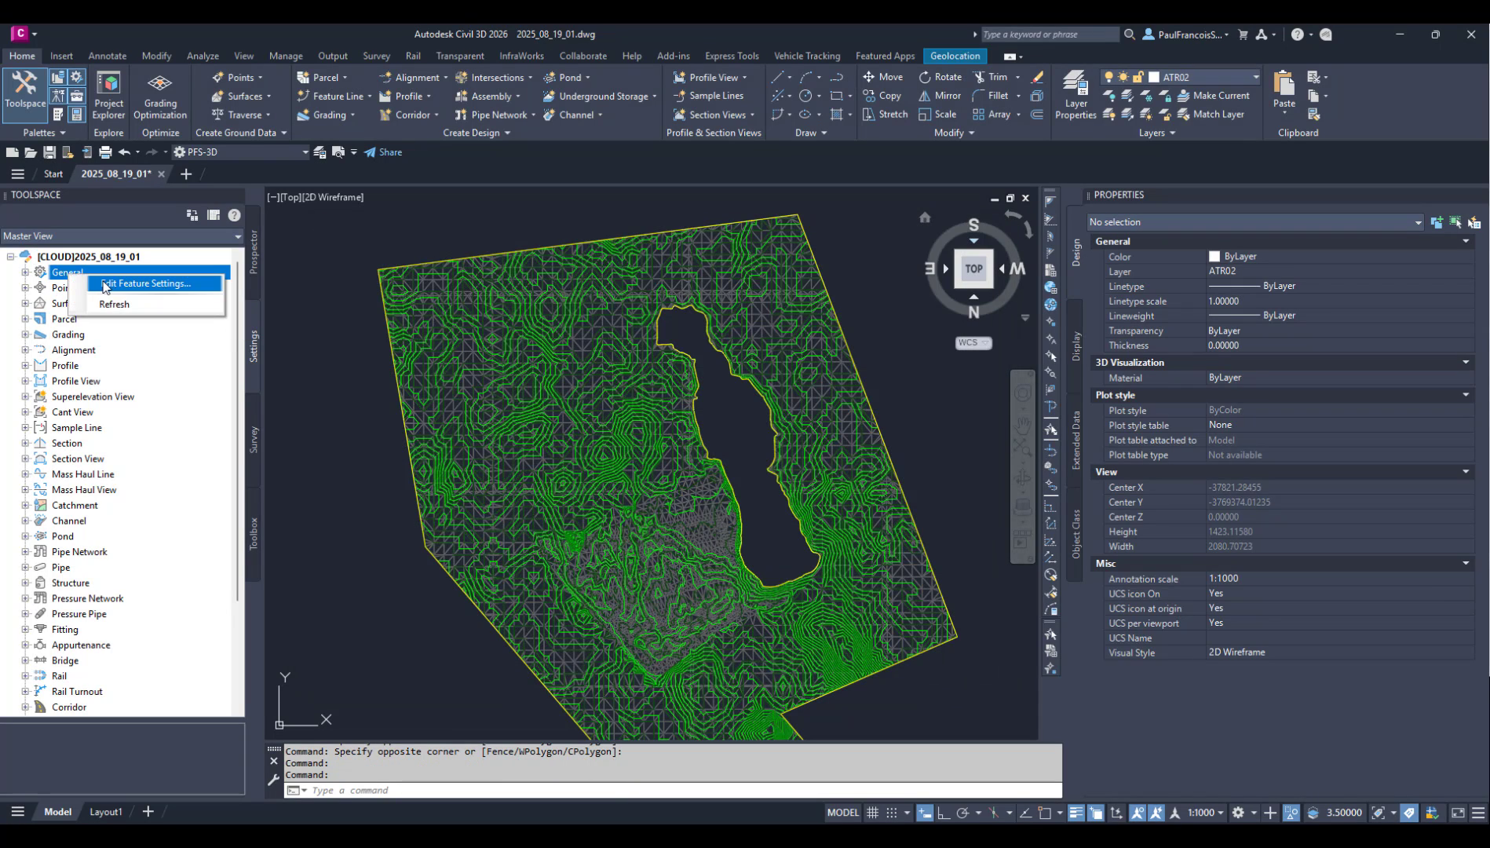
click(145, 284)
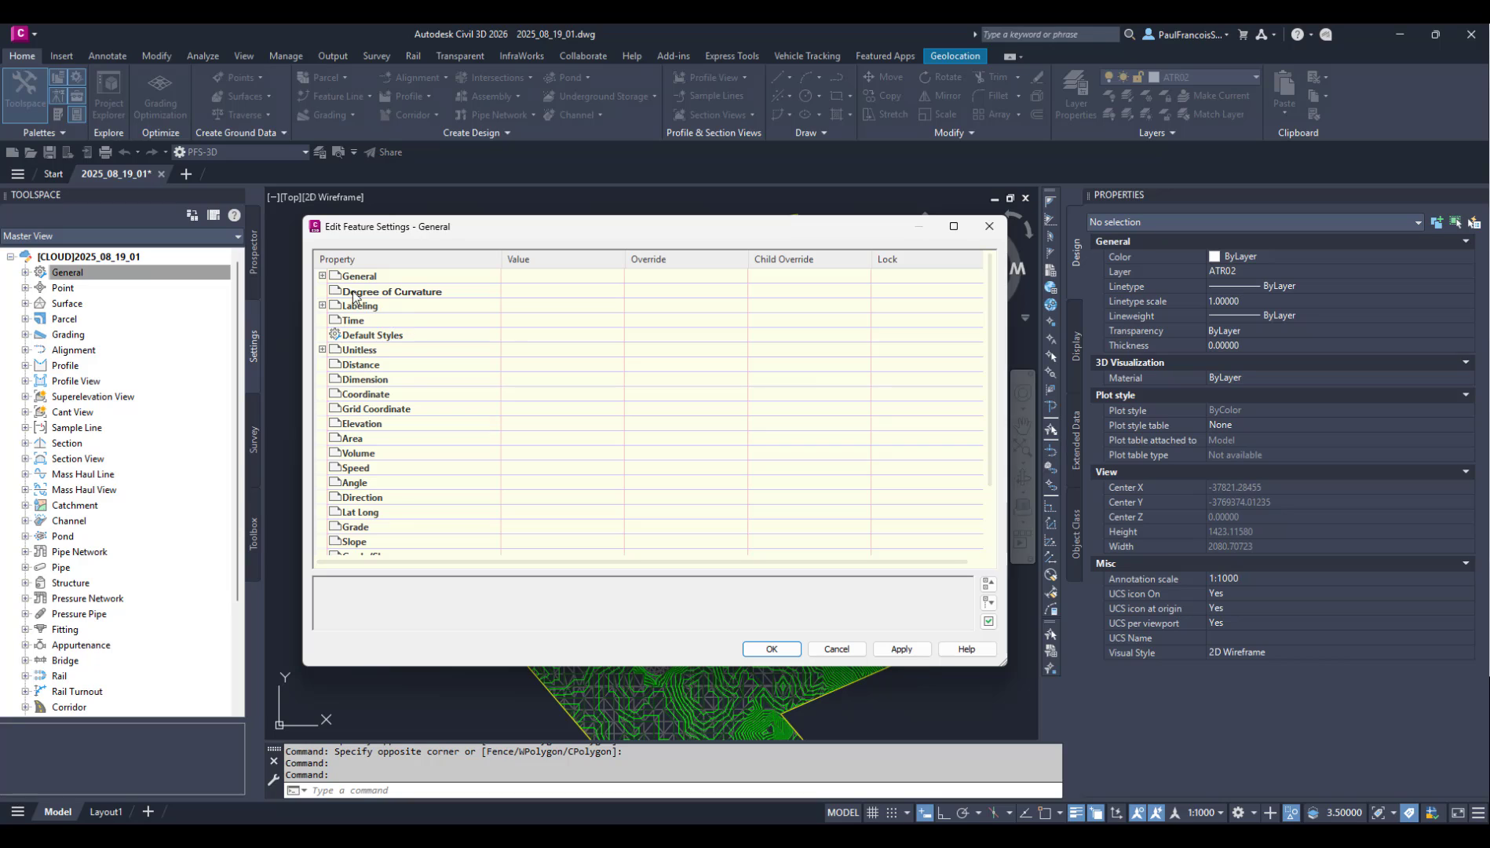
click(322, 276)
click(323, 276)
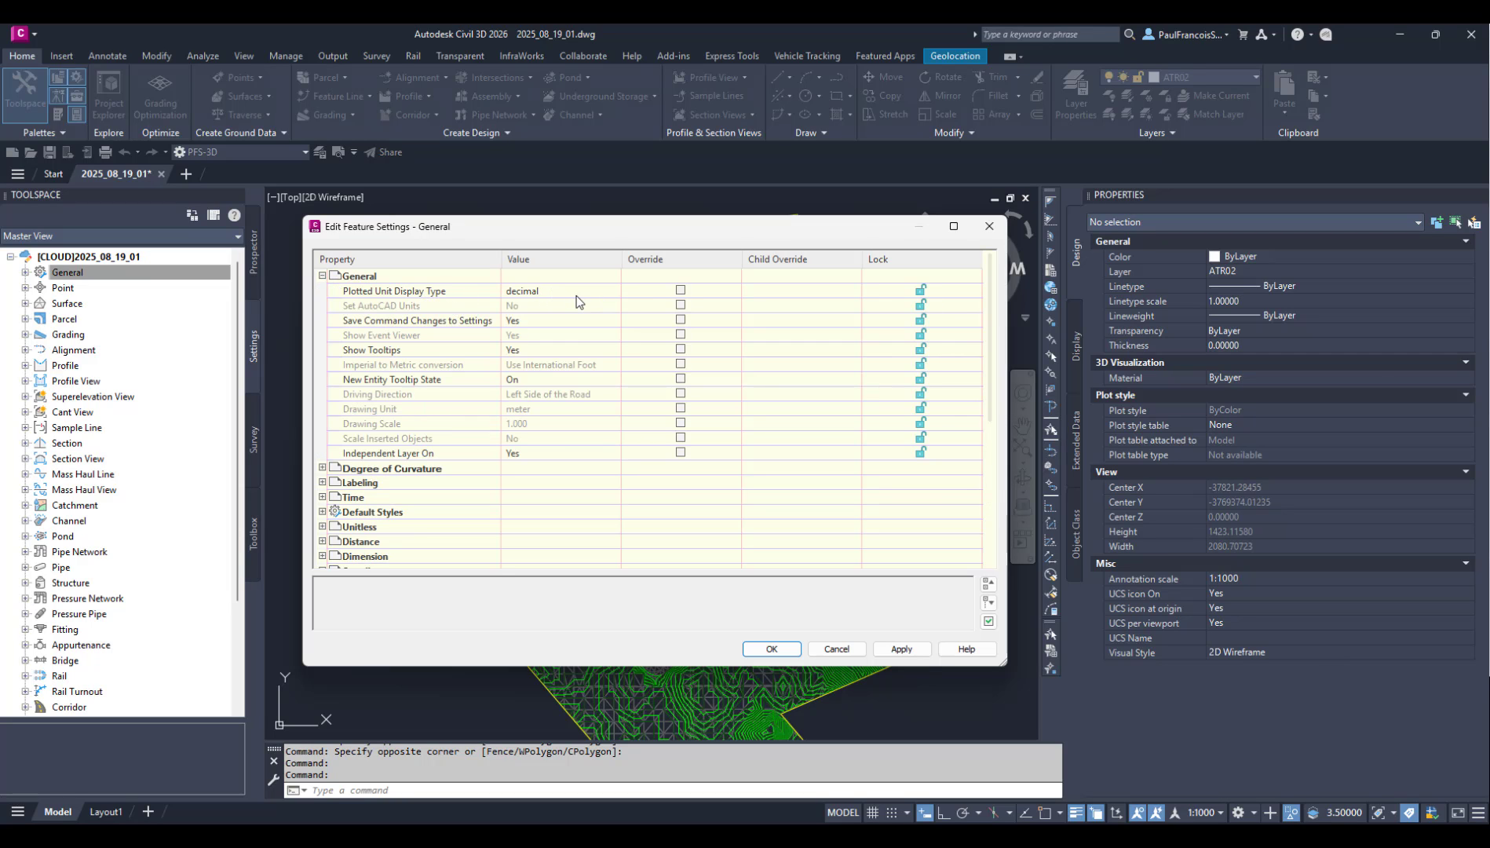
Step: Try overriding the Plotted Unit Display Type with fractional, and clear the override
click(600, 294)
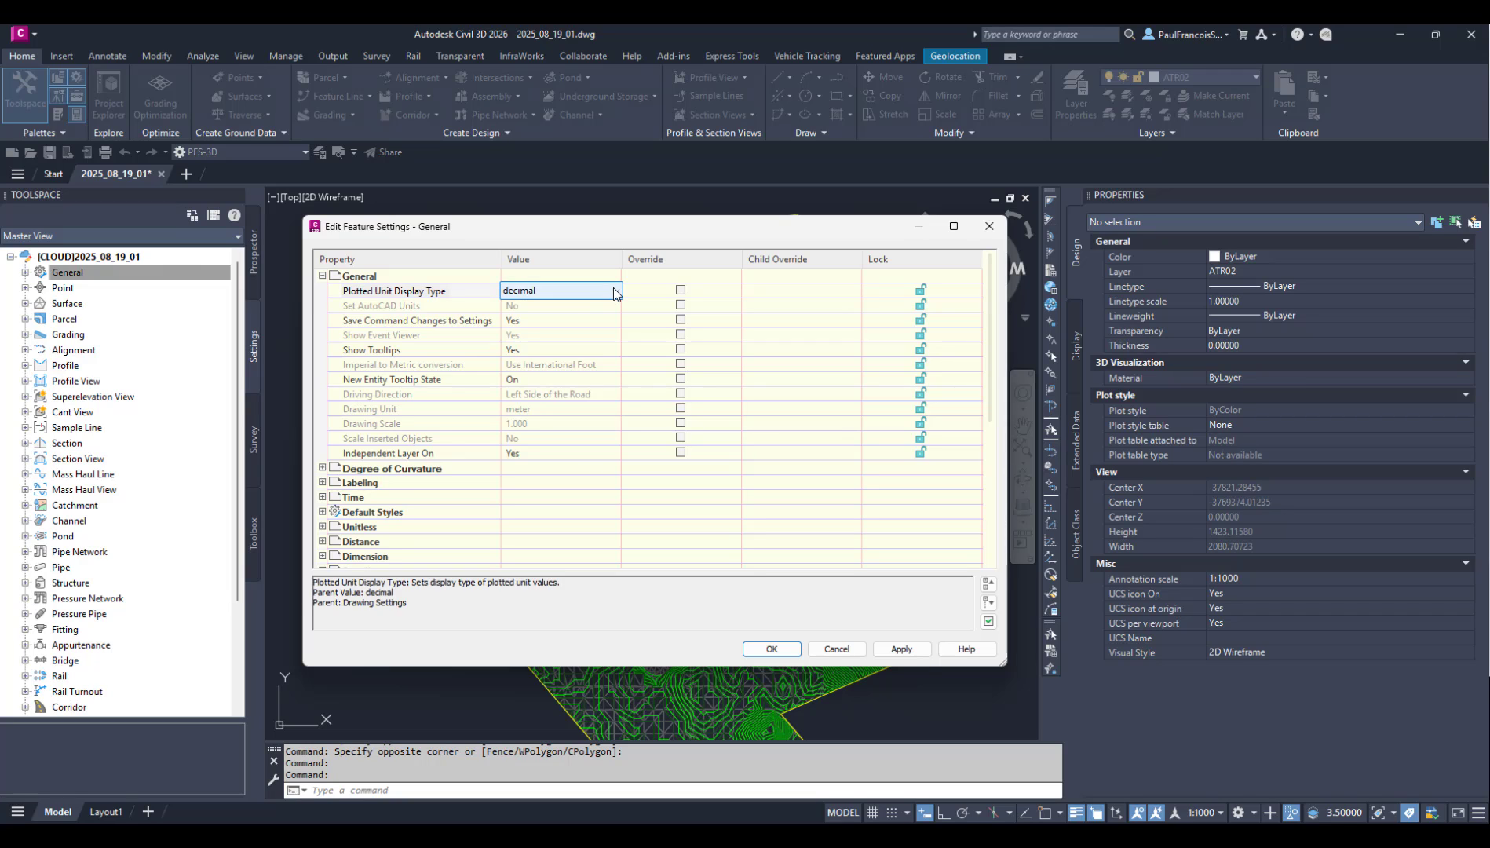
click(615, 290)
click(527, 319)
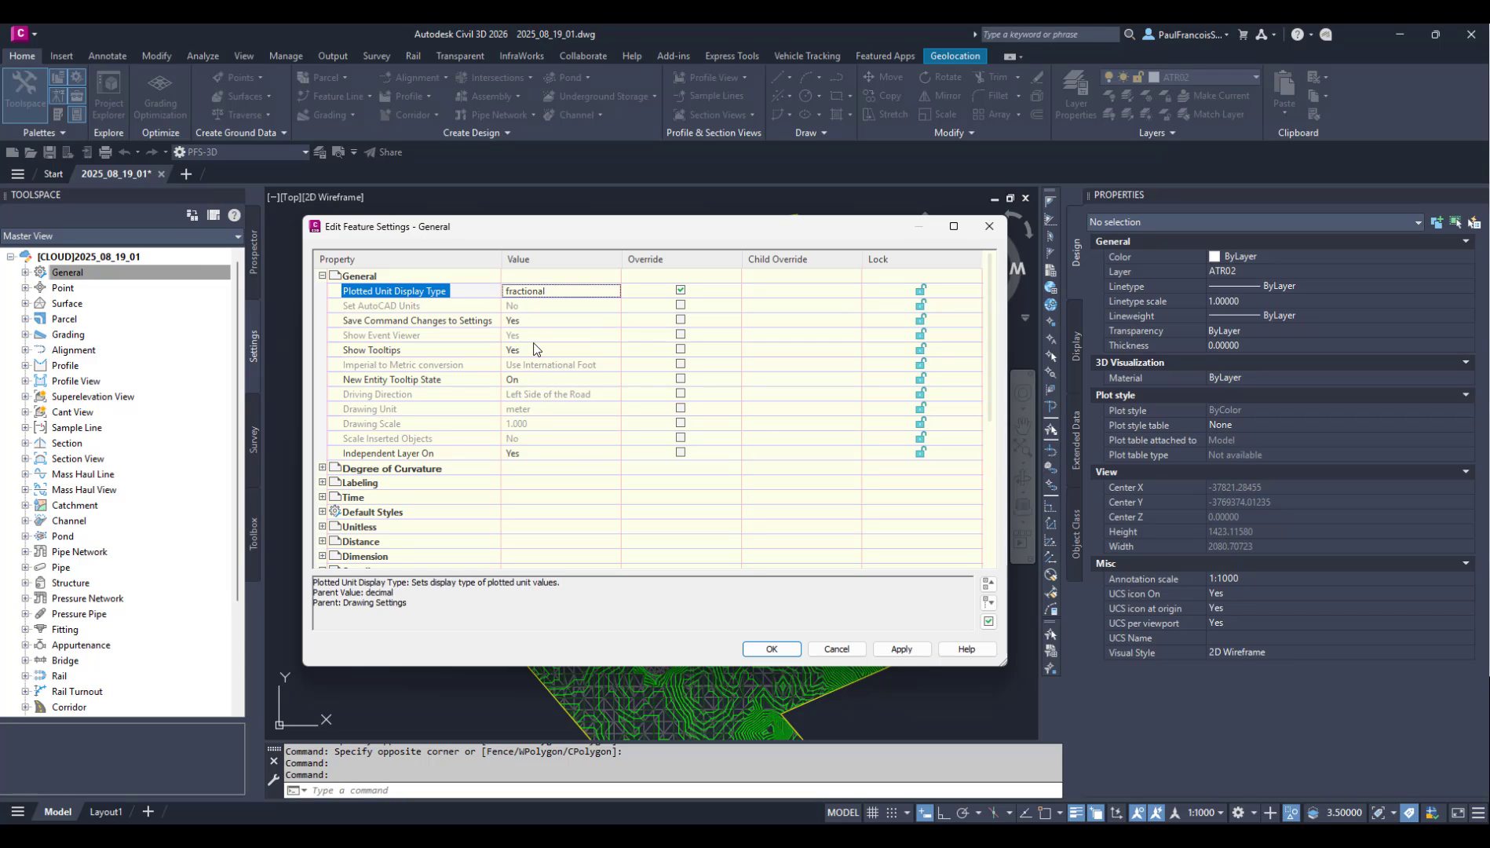
click(680, 290)
click(680, 289)
Step: Repeat the fractional override of the Plotted Unit Display Type and restore the parent value
click(587, 296)
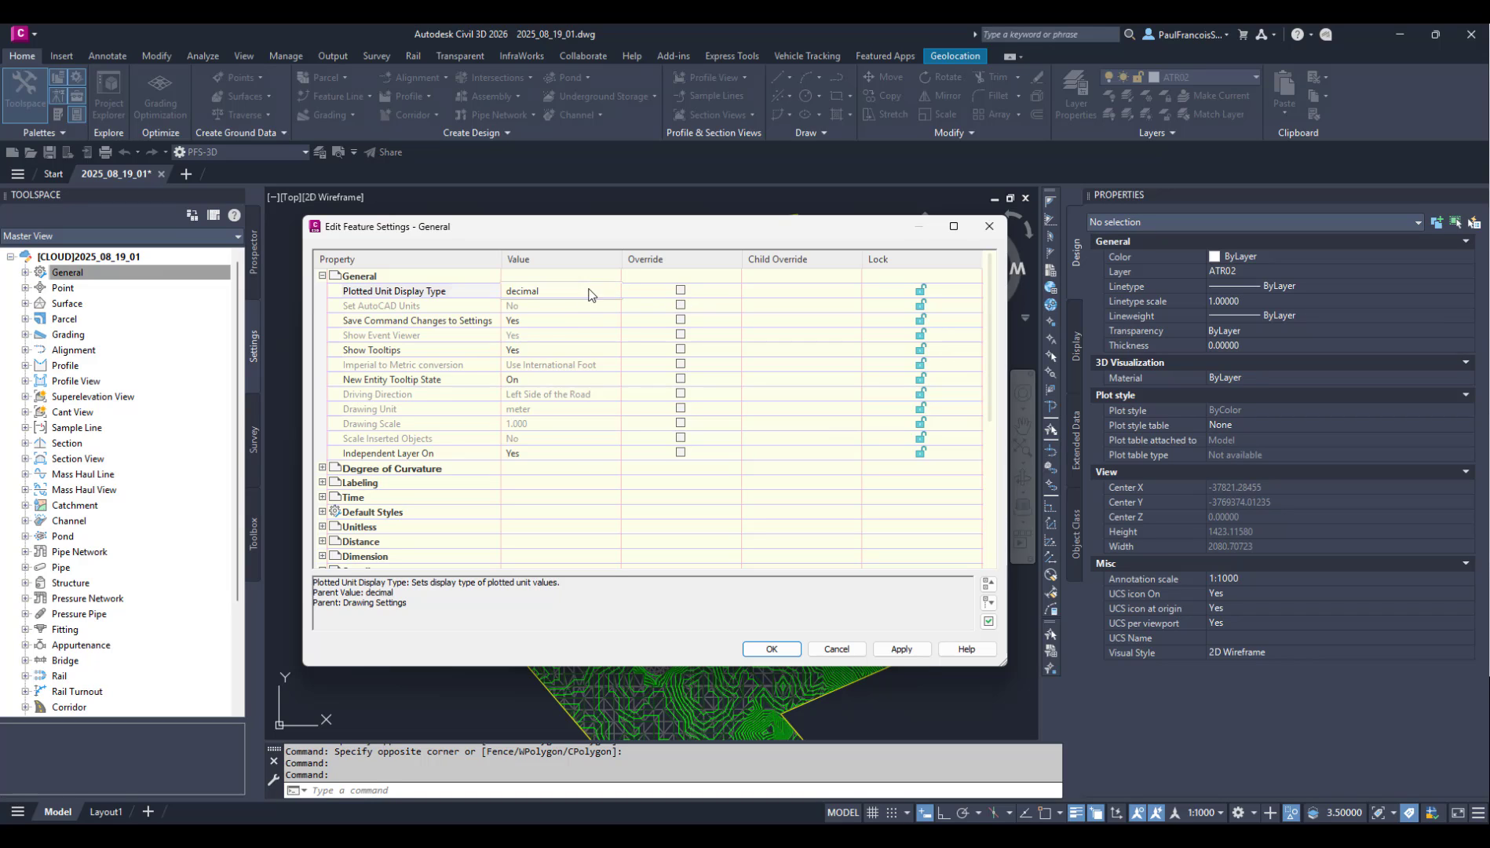
click(587, 290)
click(537, 319)
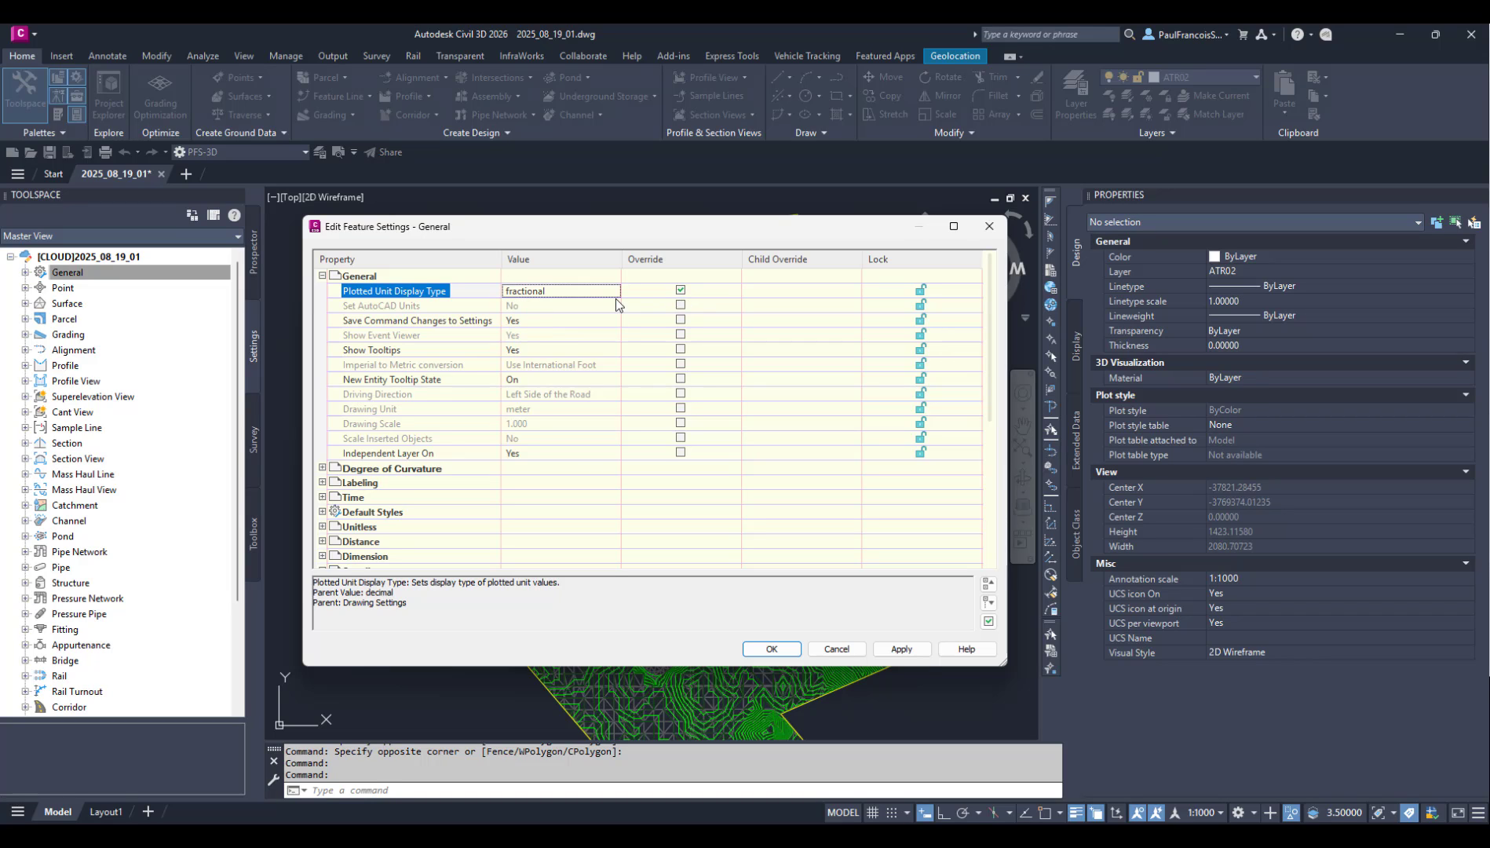
click(680, 290)
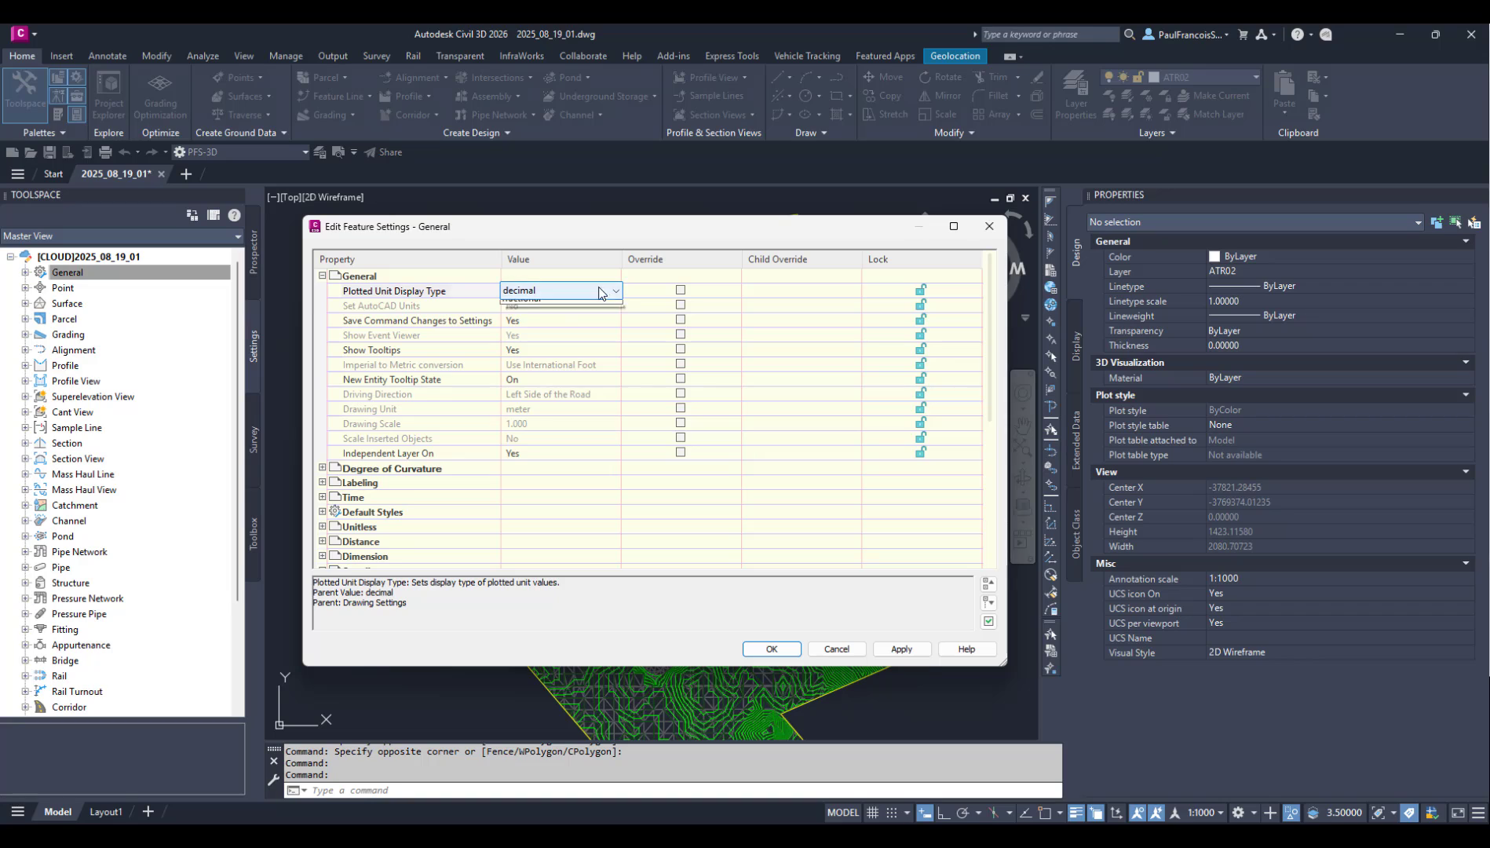
Step: Set the Plotted Unit Display Type to fractional, clear its override, and accept the General feature settings
click(597, 291)
click(608, 311)
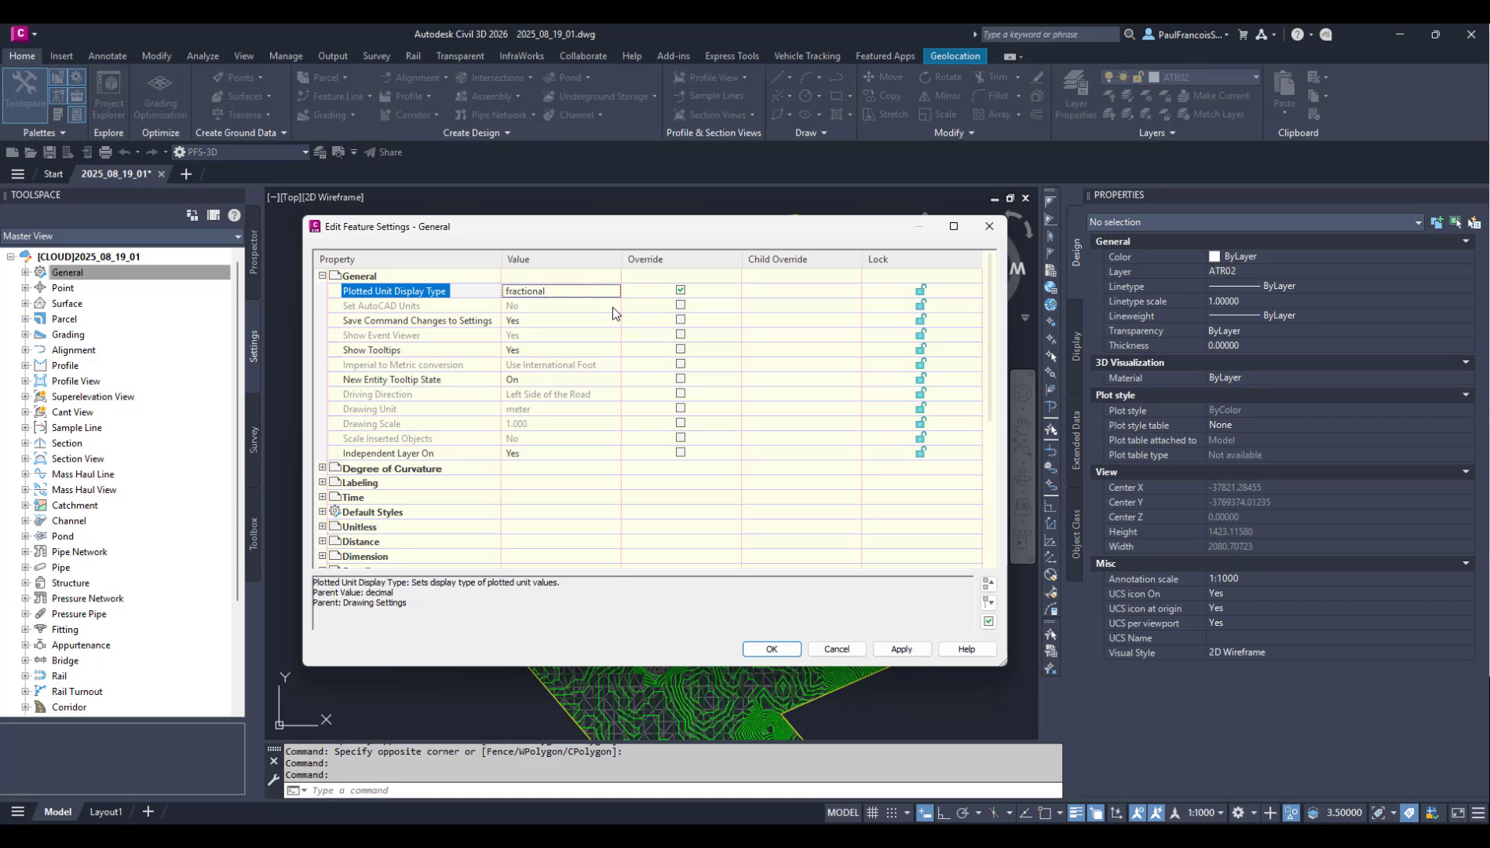
click(681, 290)
click(772, 649)
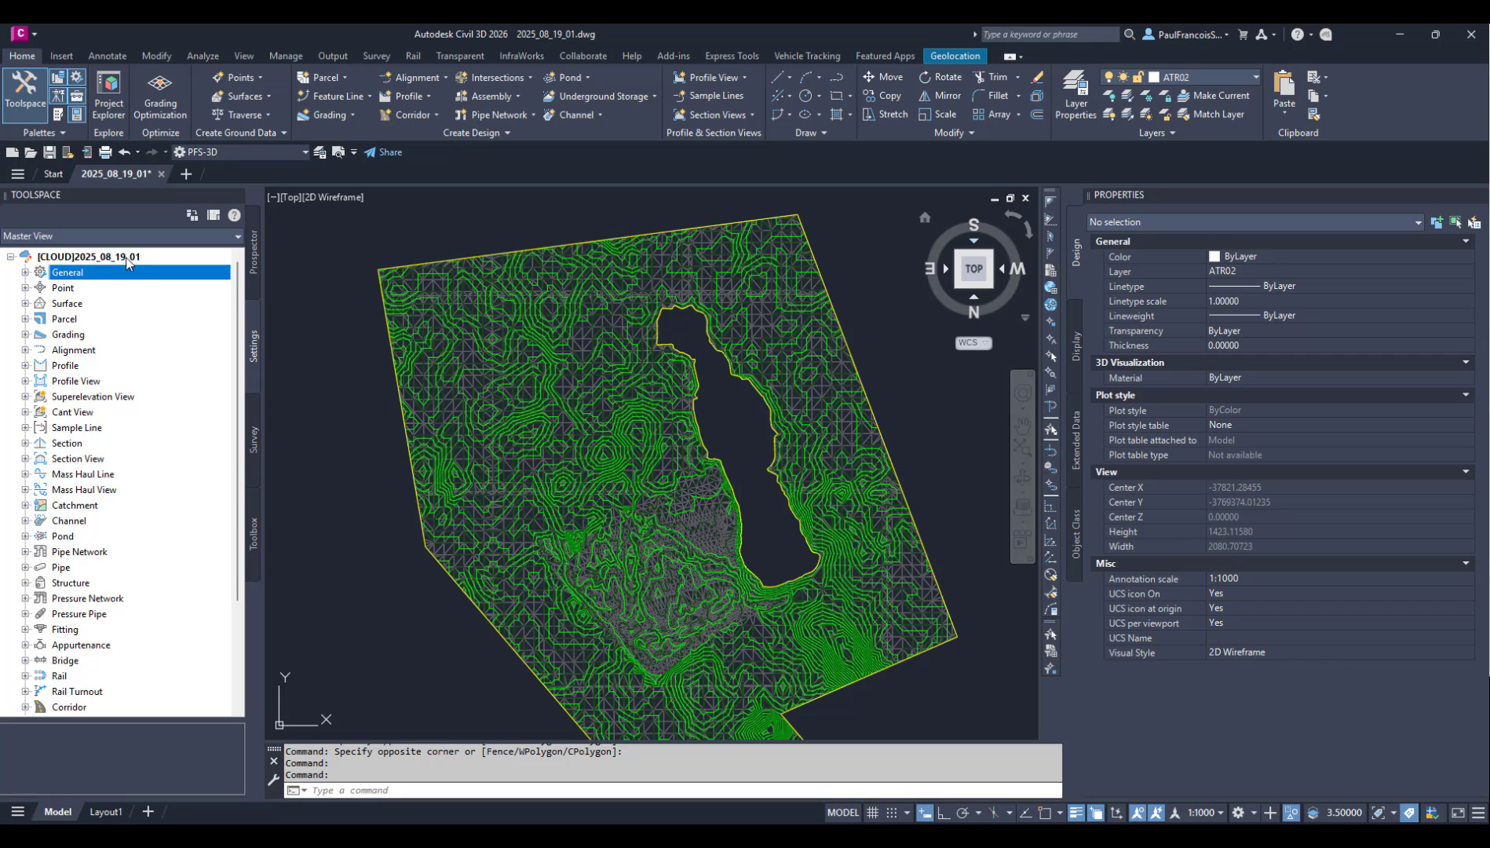
Step: Lock the Plotted Unit Display Type under General in the drawing's ambient settings and accept the change
right_click(127, 259)
click(166, 266)
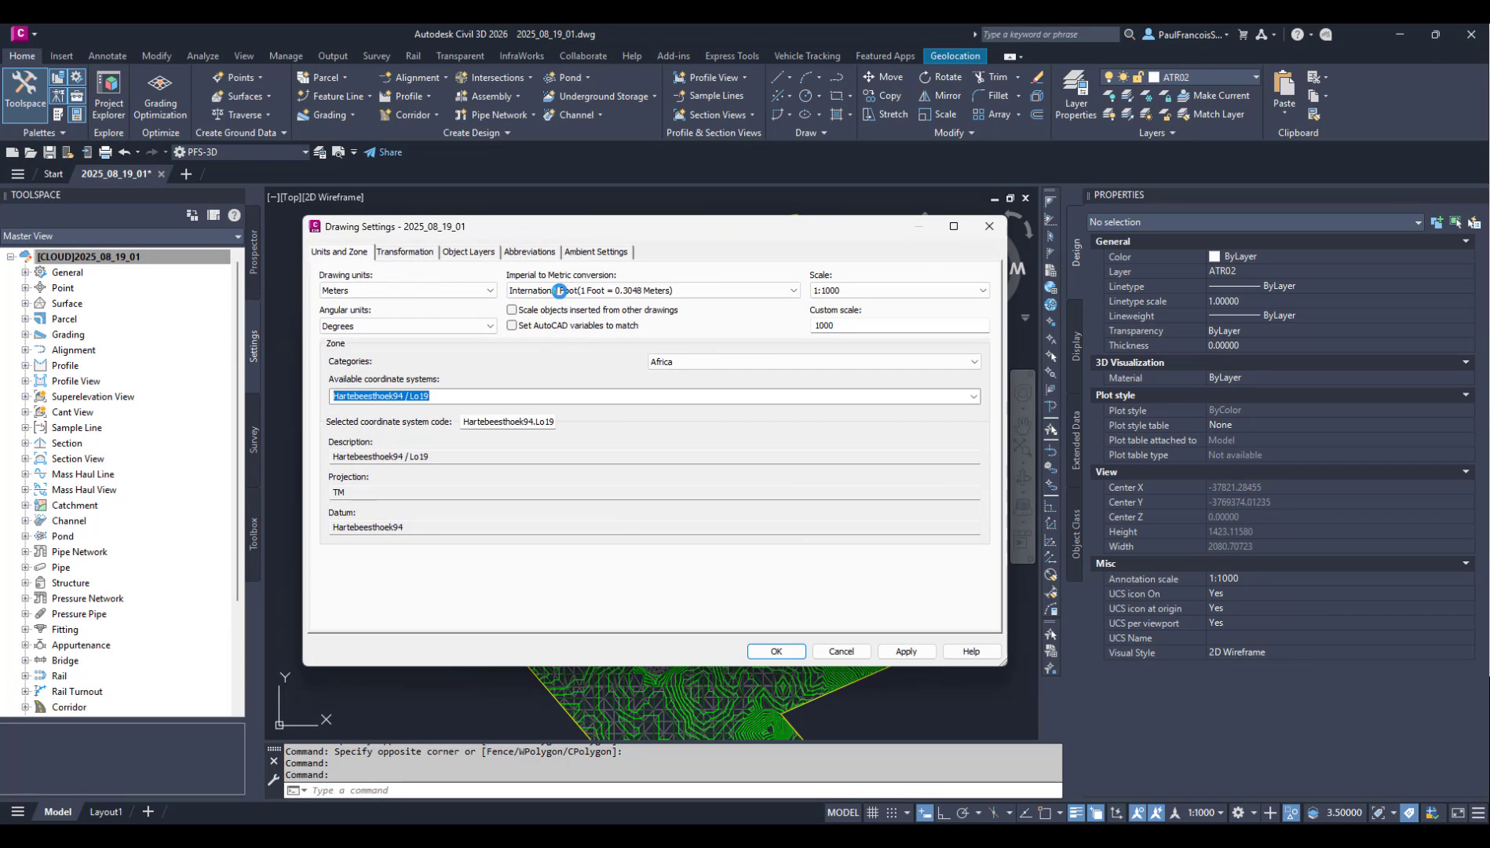
click(591, 252)
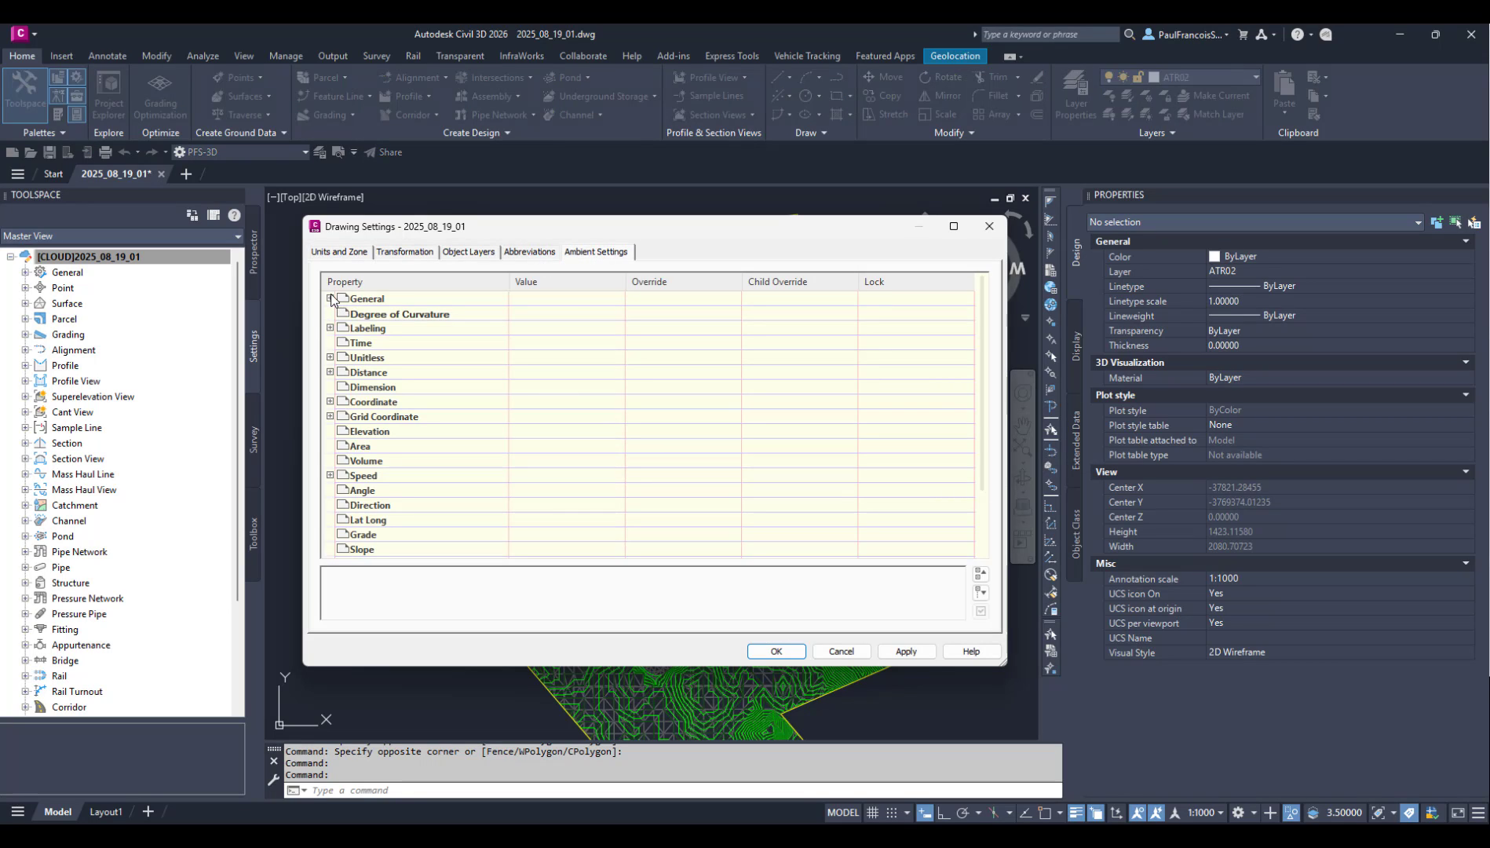
click(329, 298)
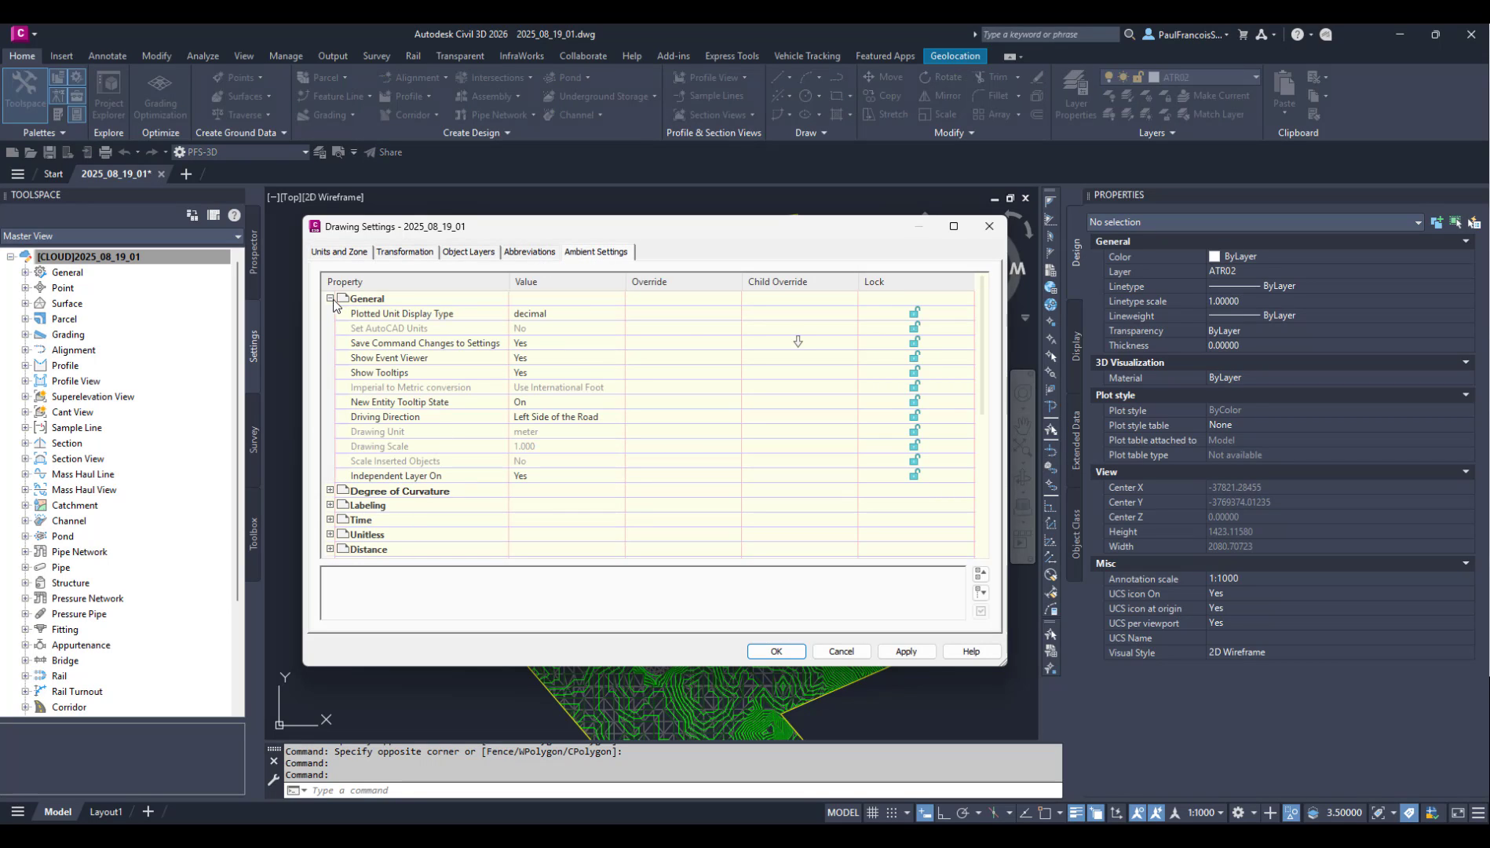
click(916, 314)
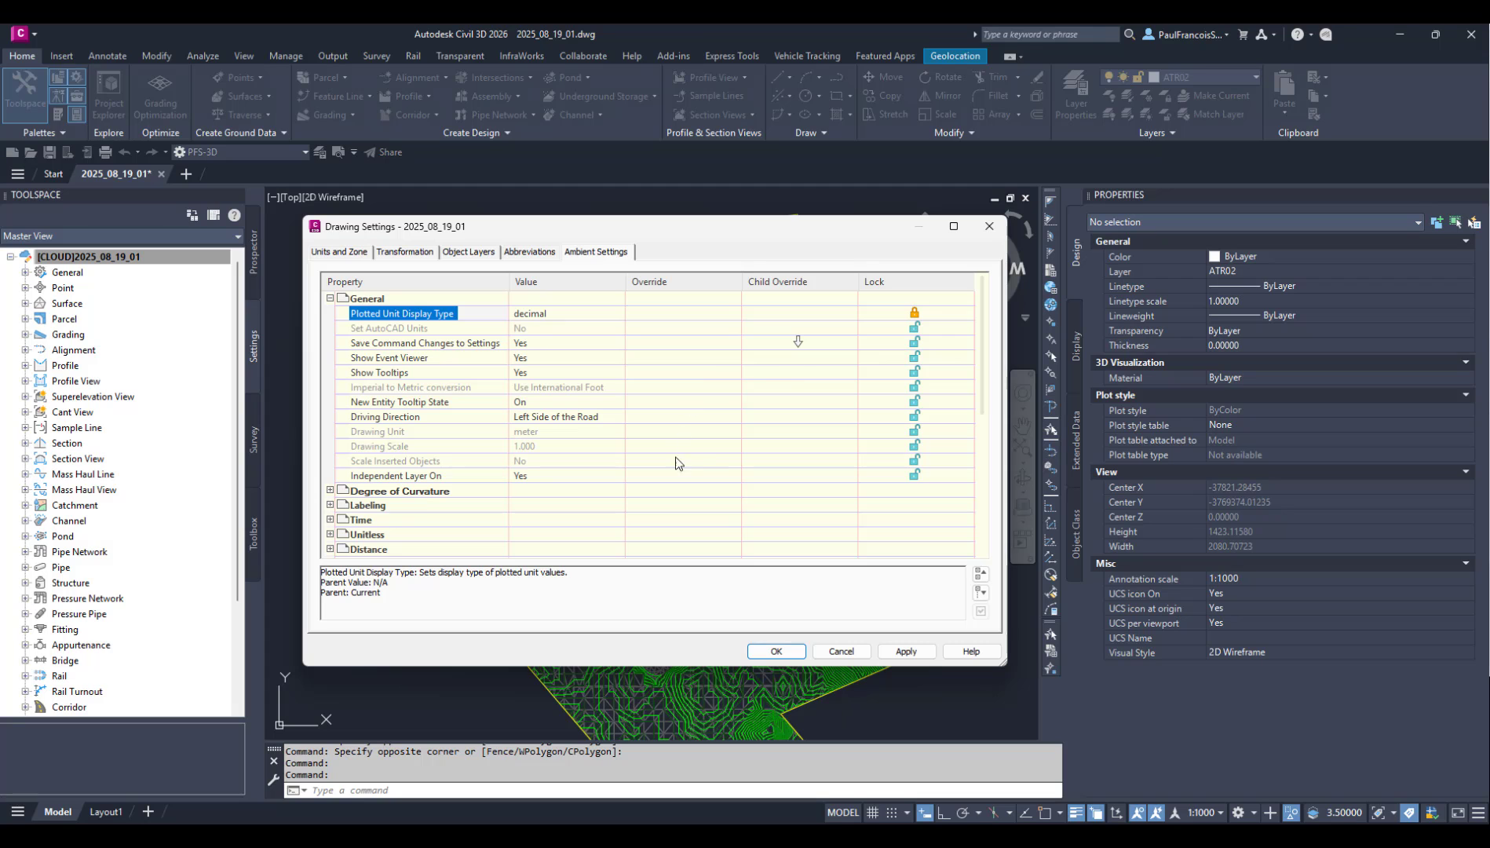
click(791, 651)
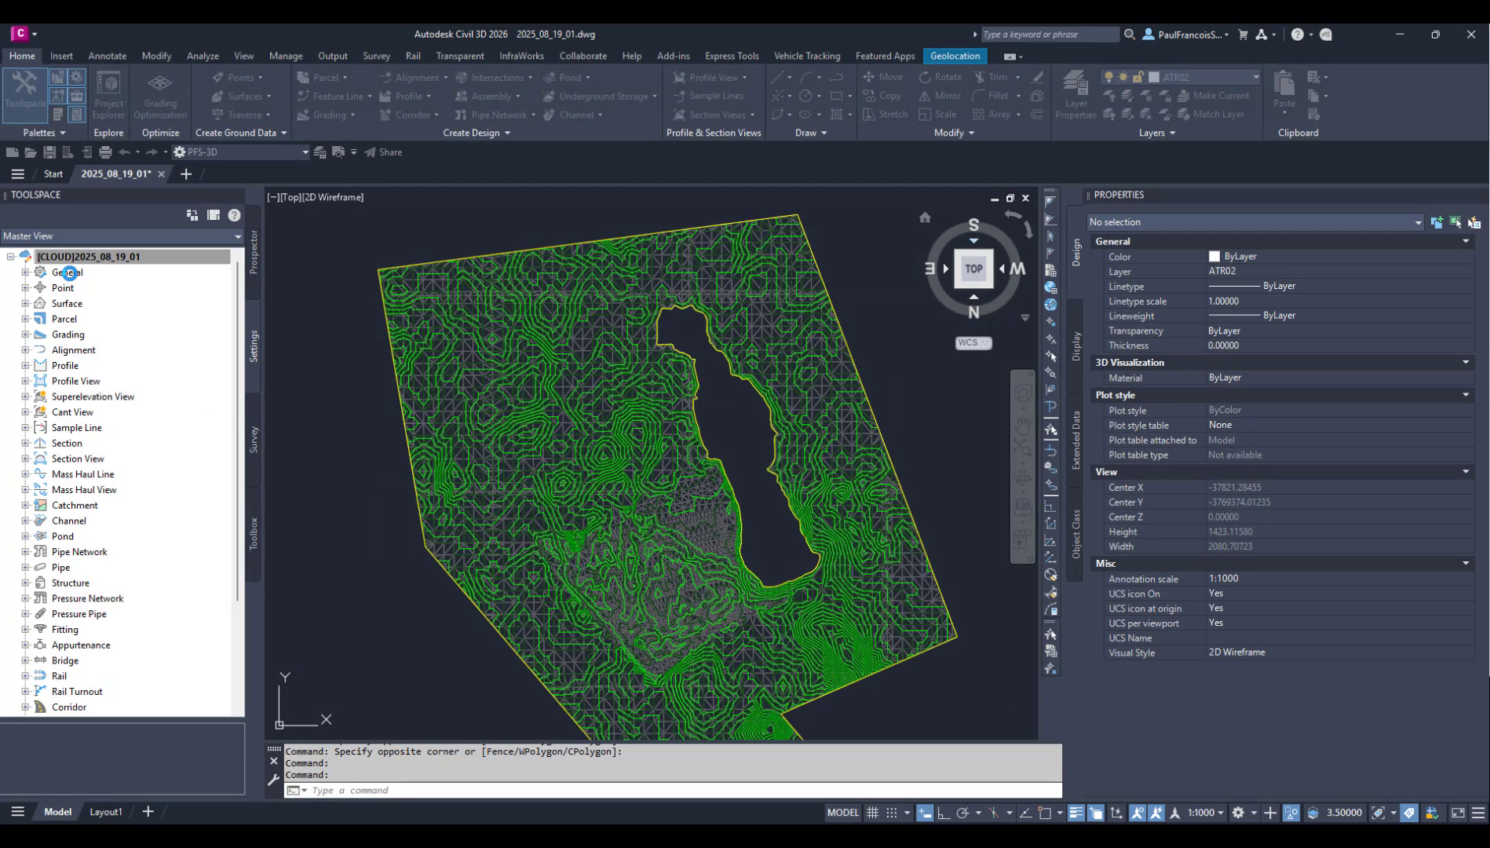
Step: Open the General collection's feature settings, check whether the Plotted Unit Display Type can be edited, and accept the settings
right_click(69, 273)
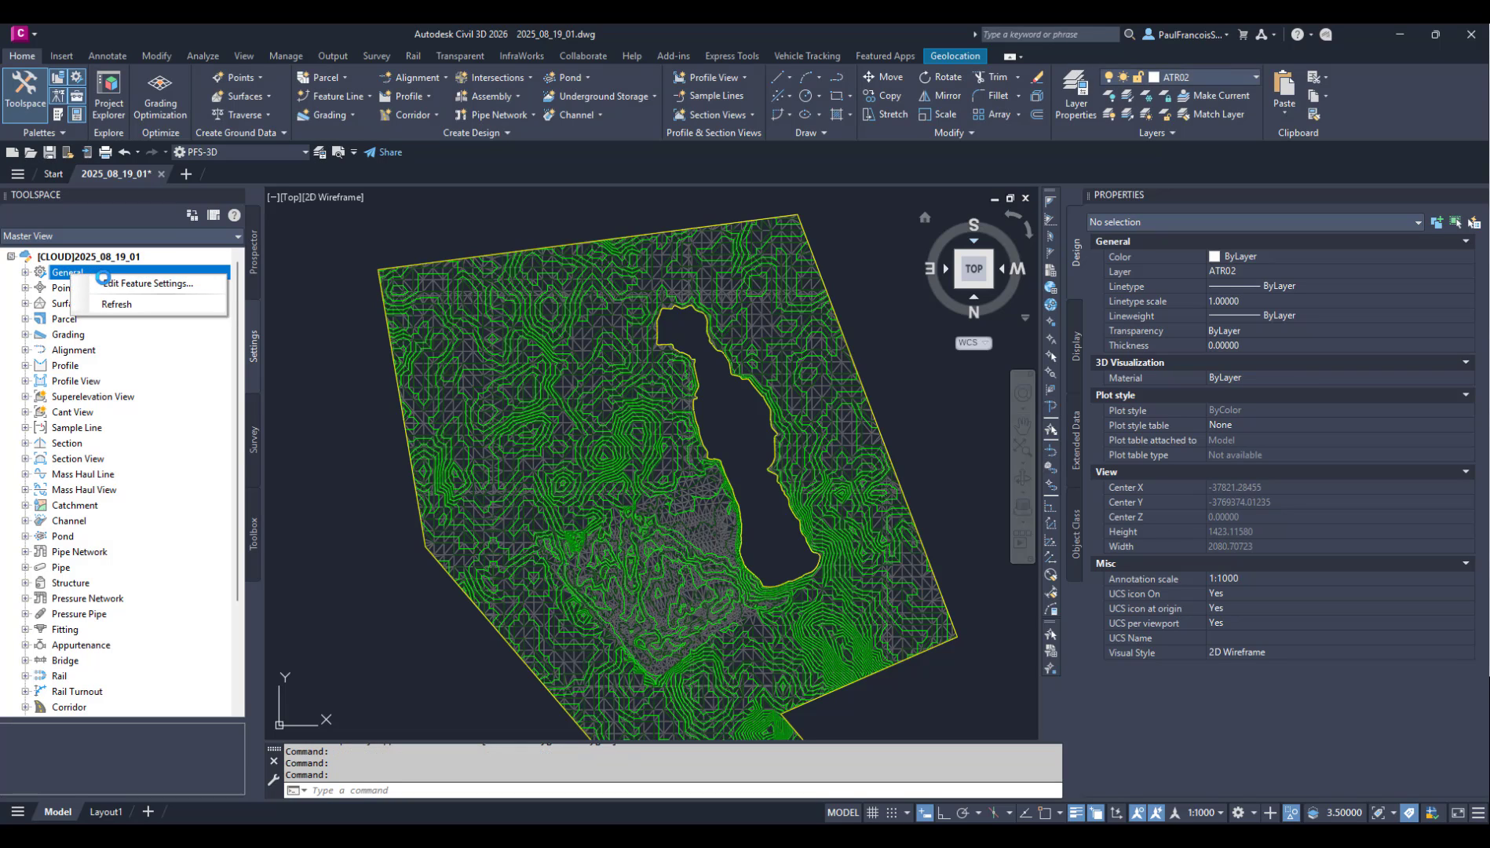
click(130, 284)
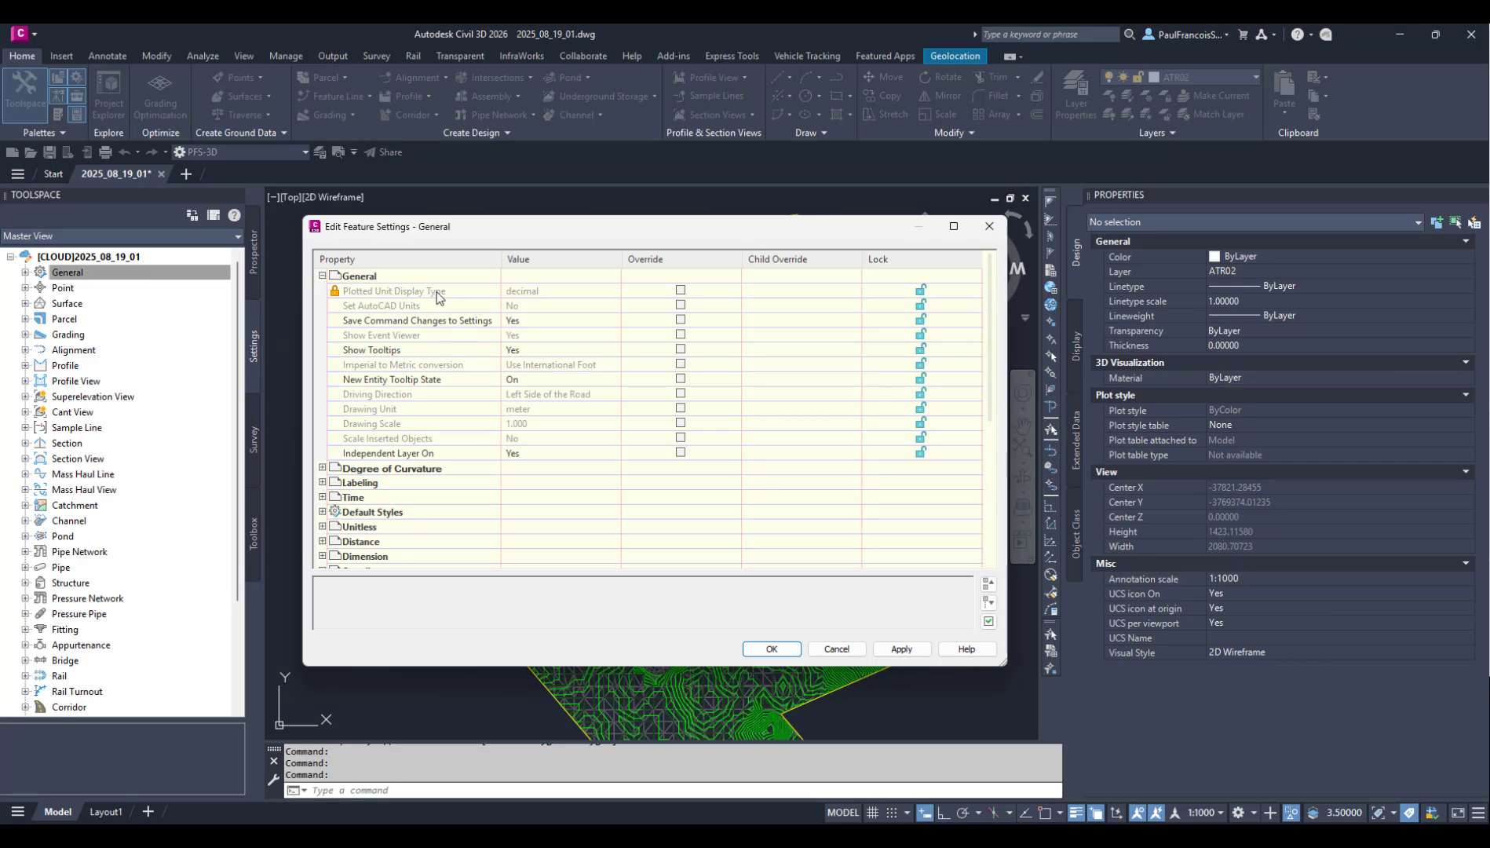
click(533, 294)
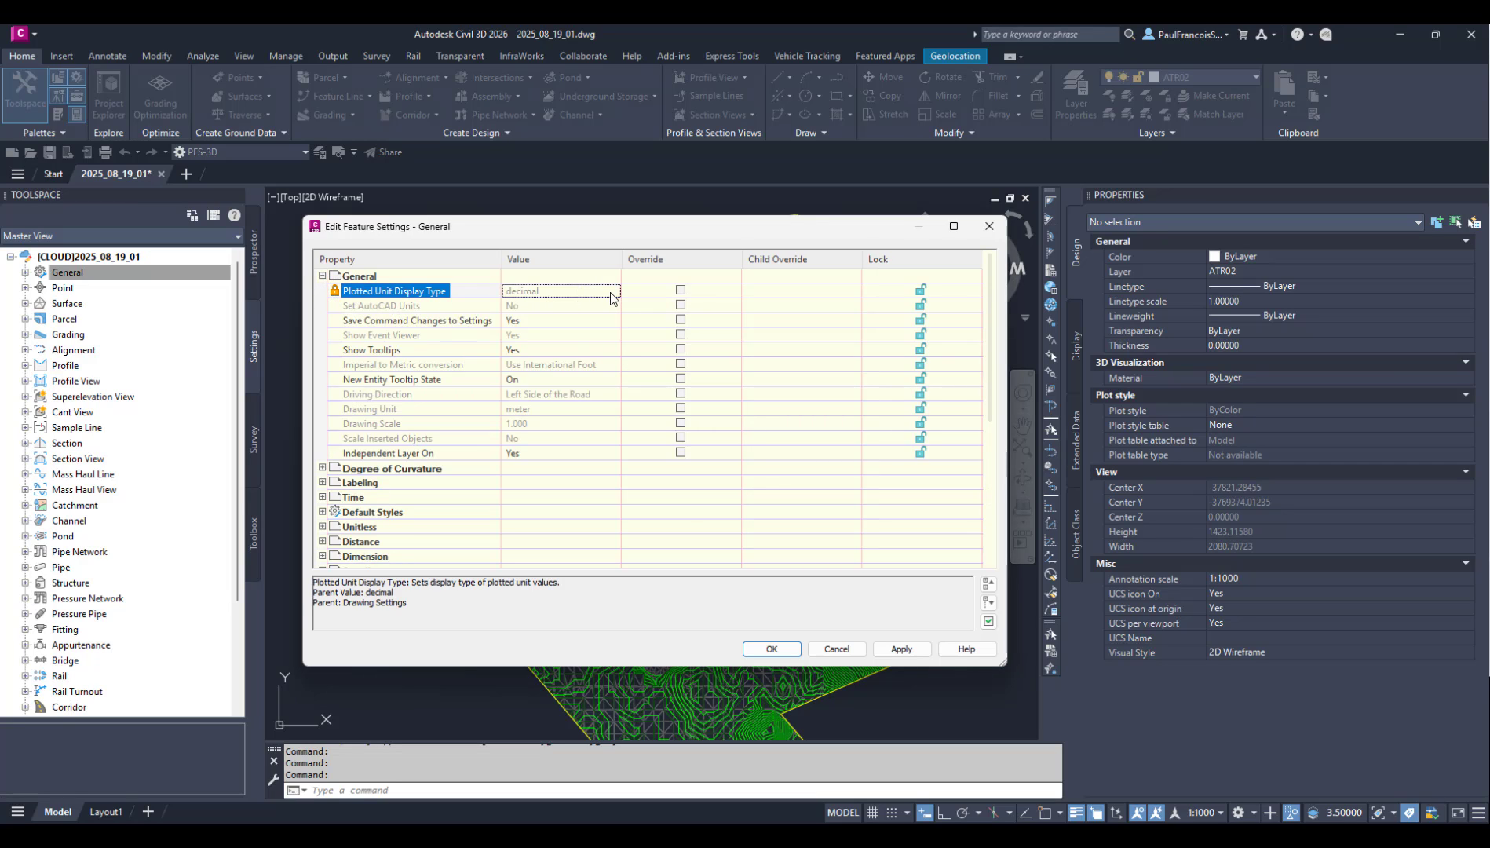
click(772, 648)
Step: Unlock the Plotted Unit Display Type under General in the drawing's ambient settings and accept the change
right_click(82, 259)
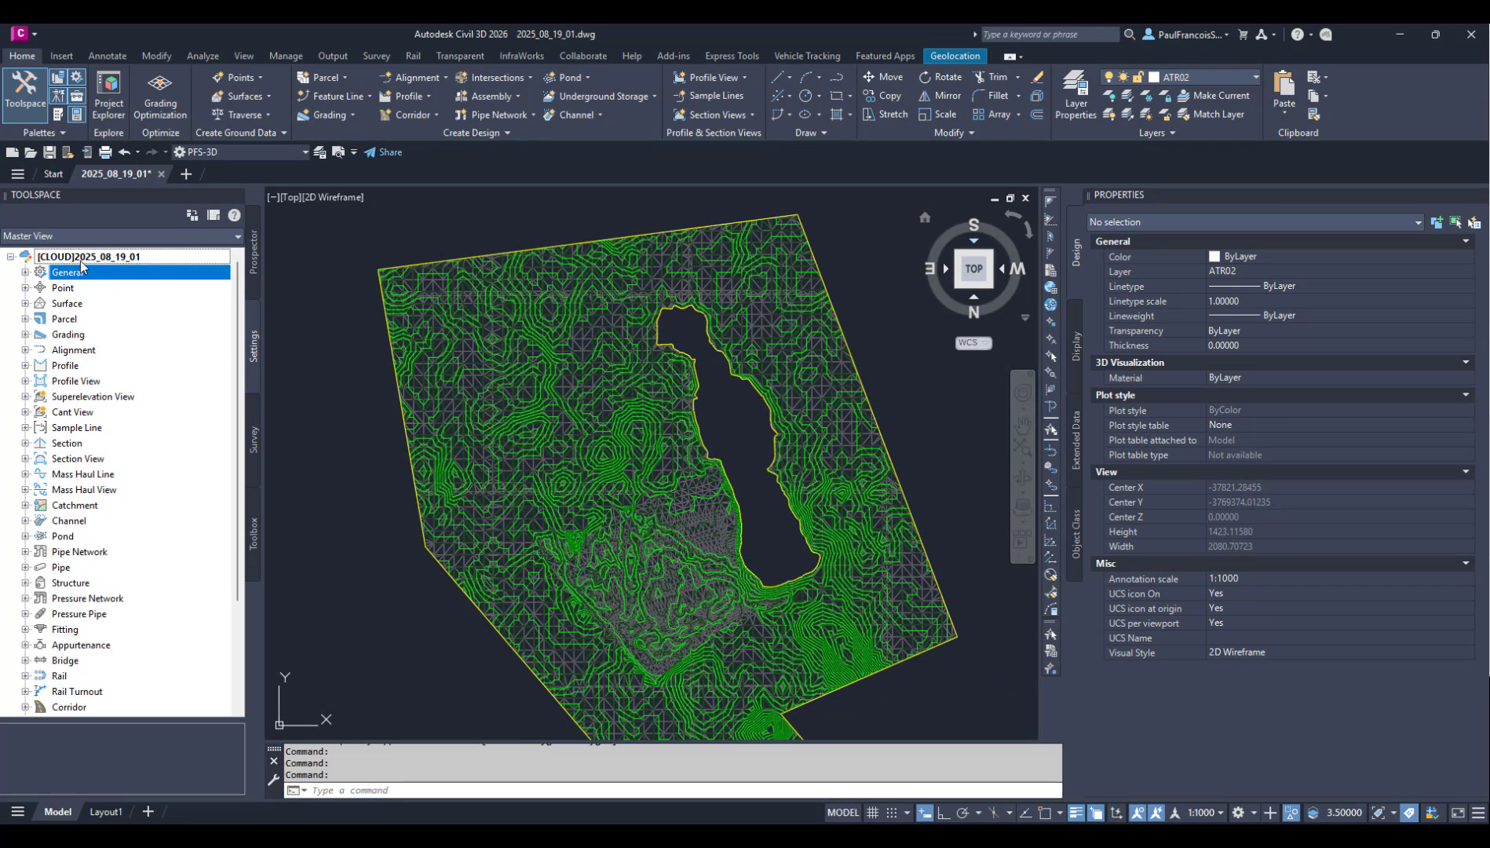
click(127, 269)
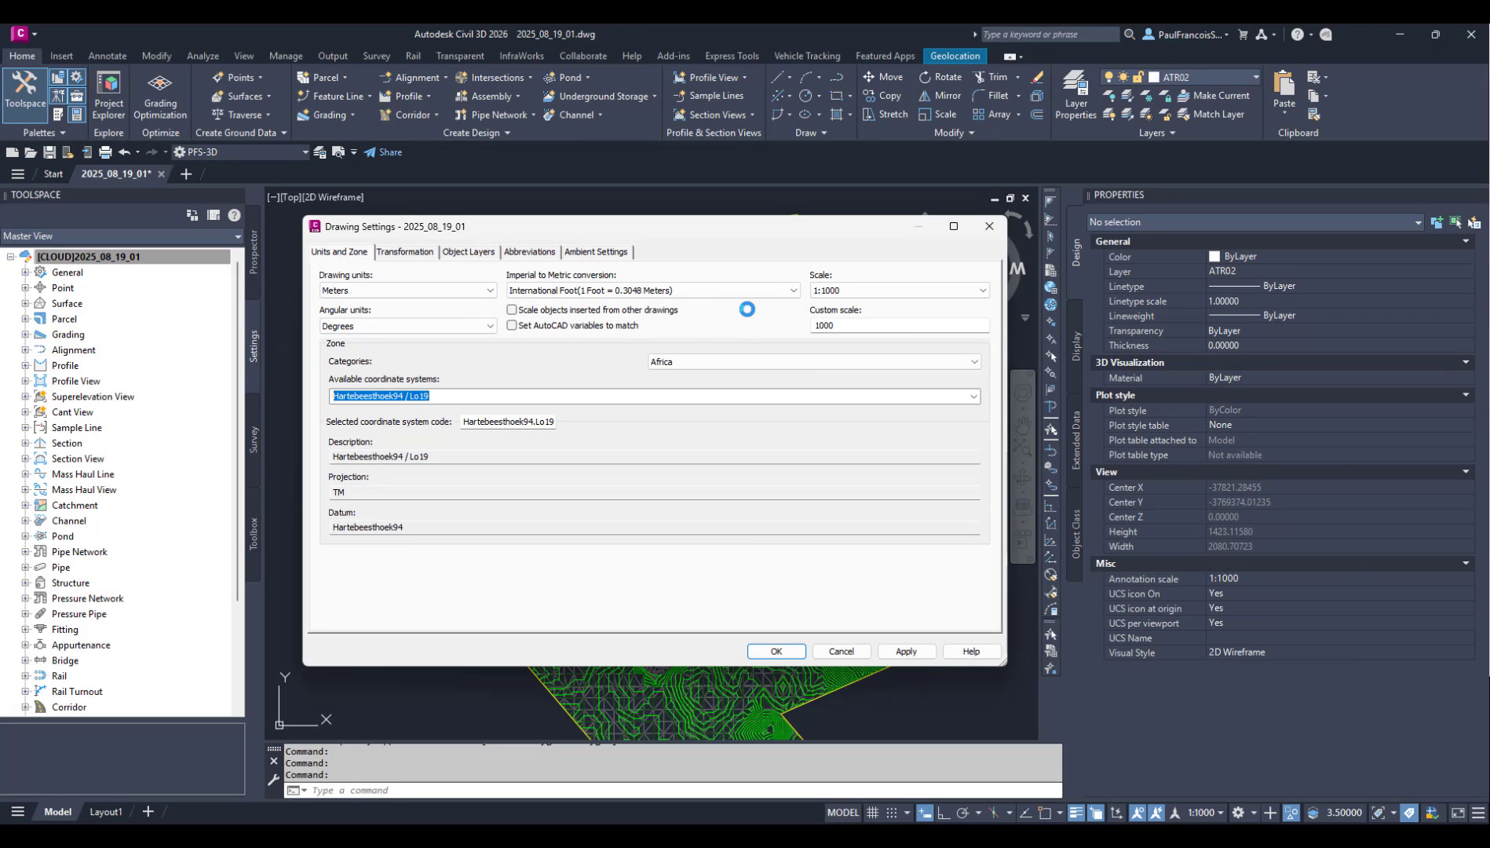
click(589, 252)
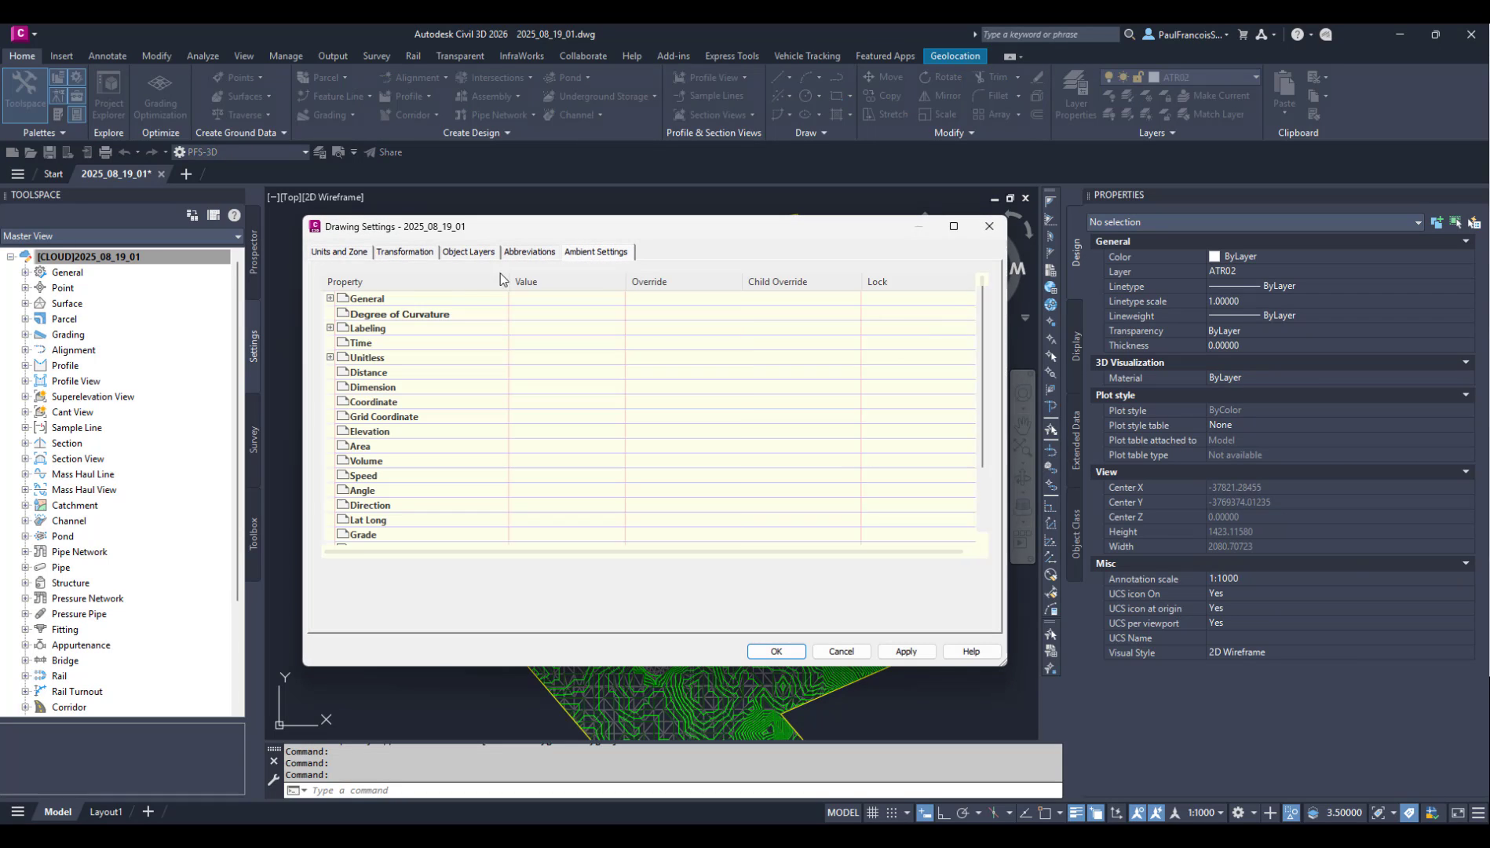
click(329, 299)
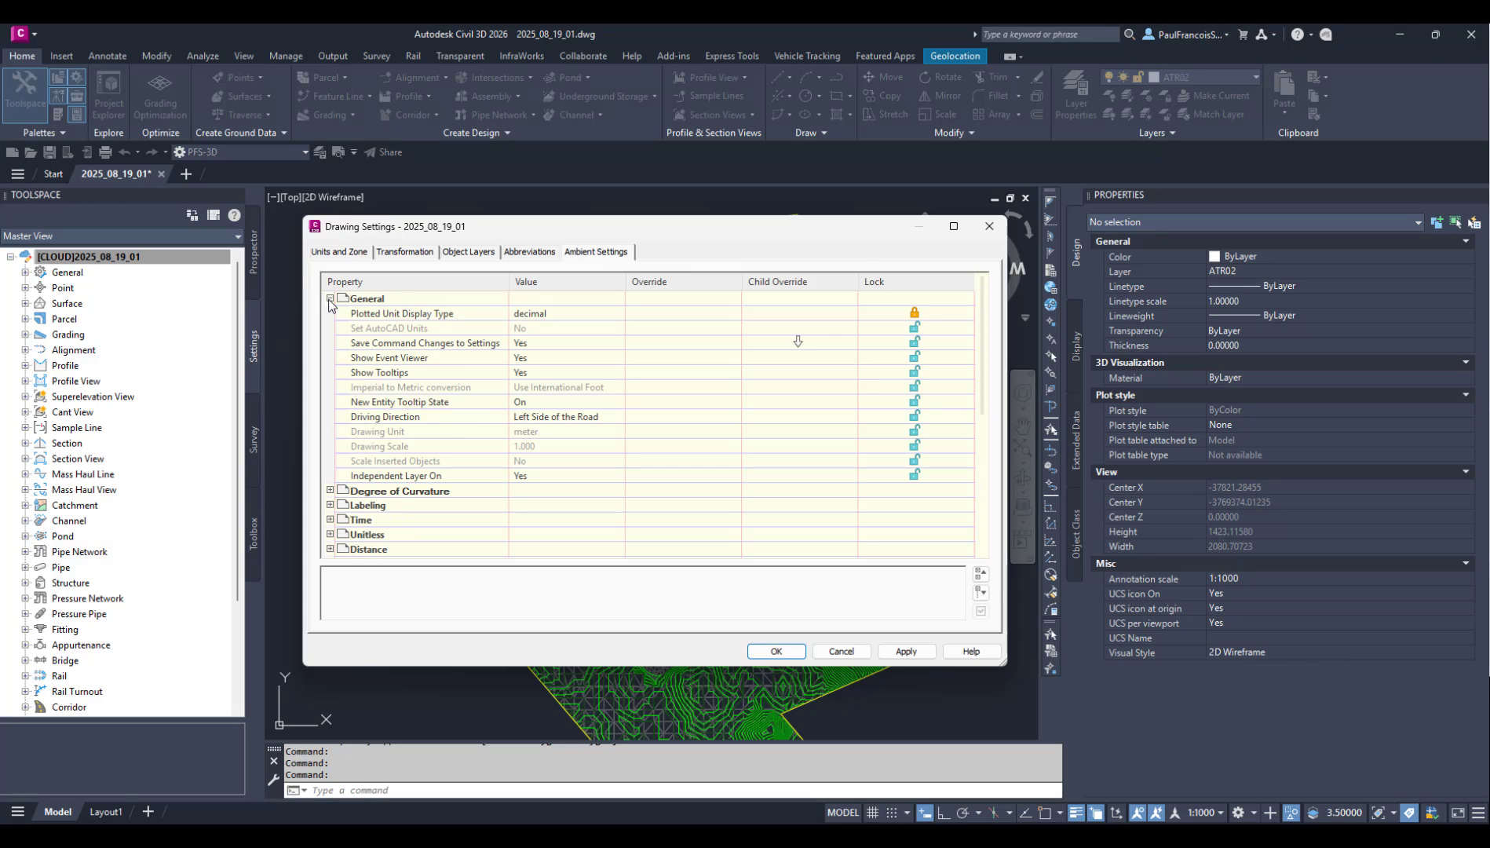
click(552, 314)
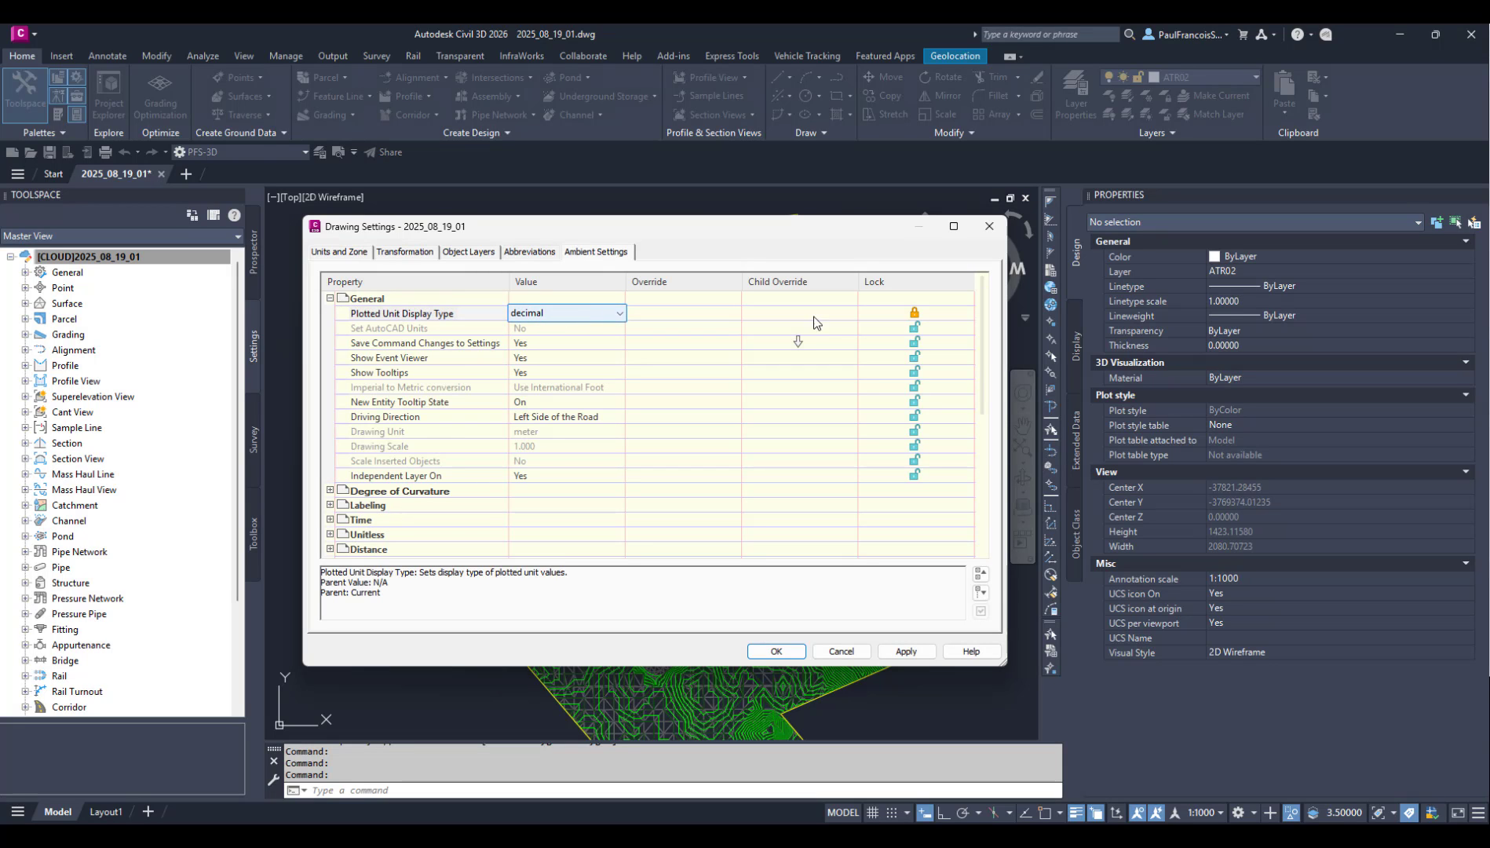
click(915, 313)
click(775, 650)
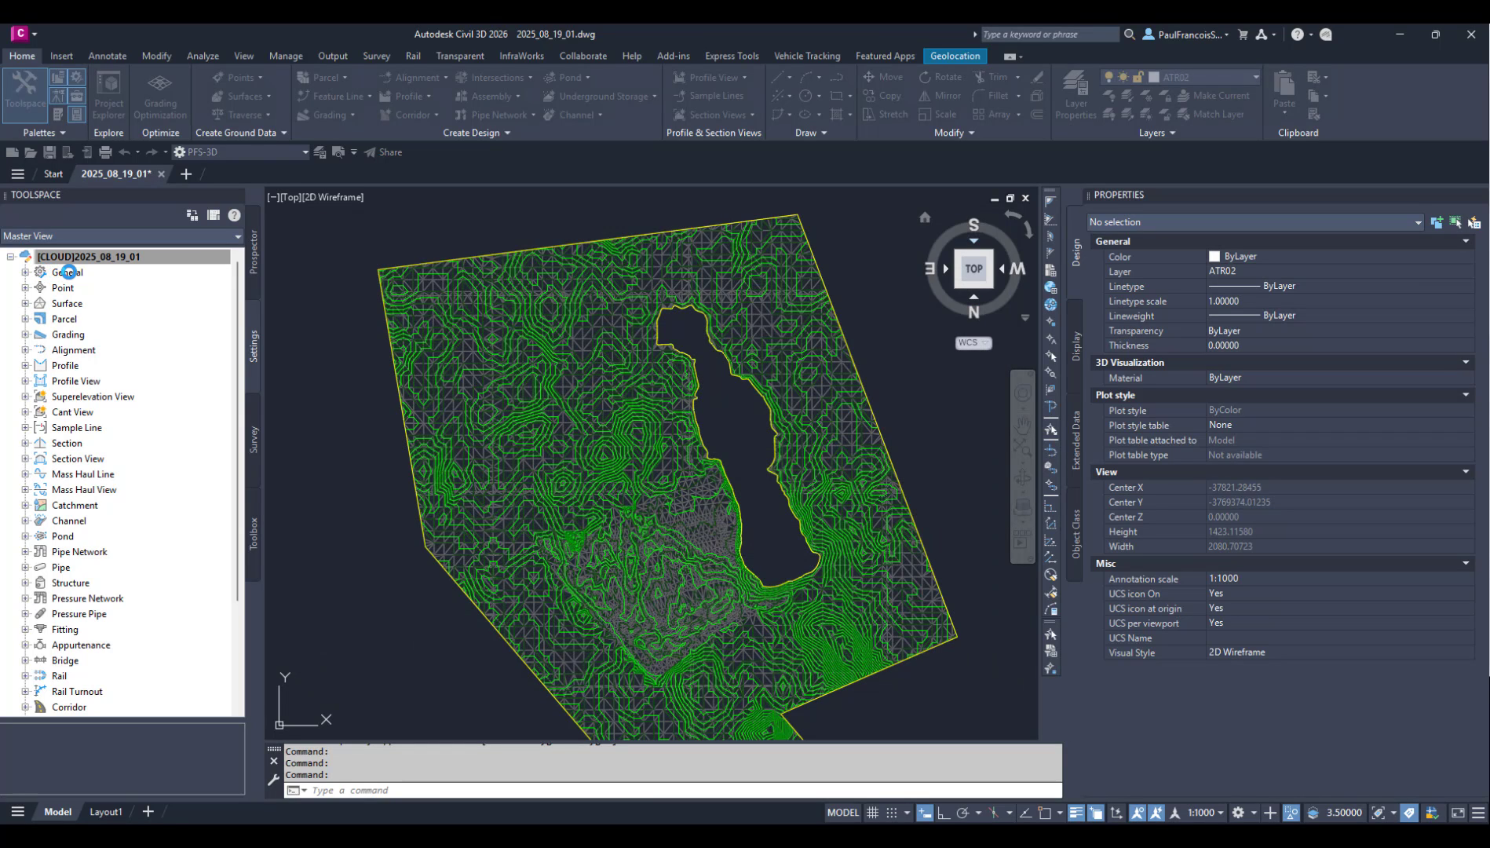
Step: Expand the General collection's Commands folder and look through its commands, from AddLineBetweenPoints to CreateArcByBestFit
click(78, 271)
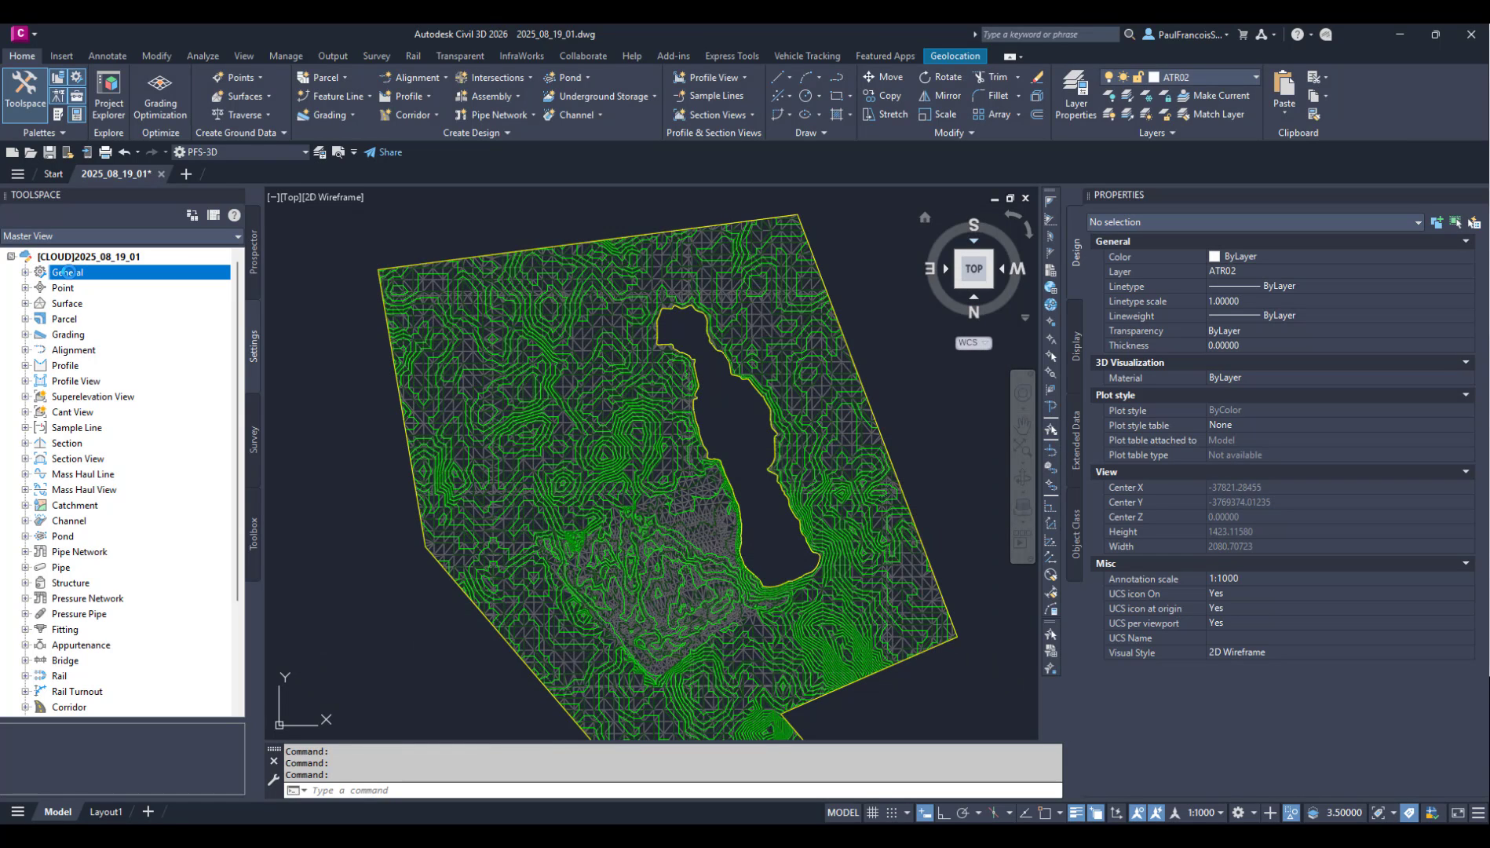
click(79, 257)
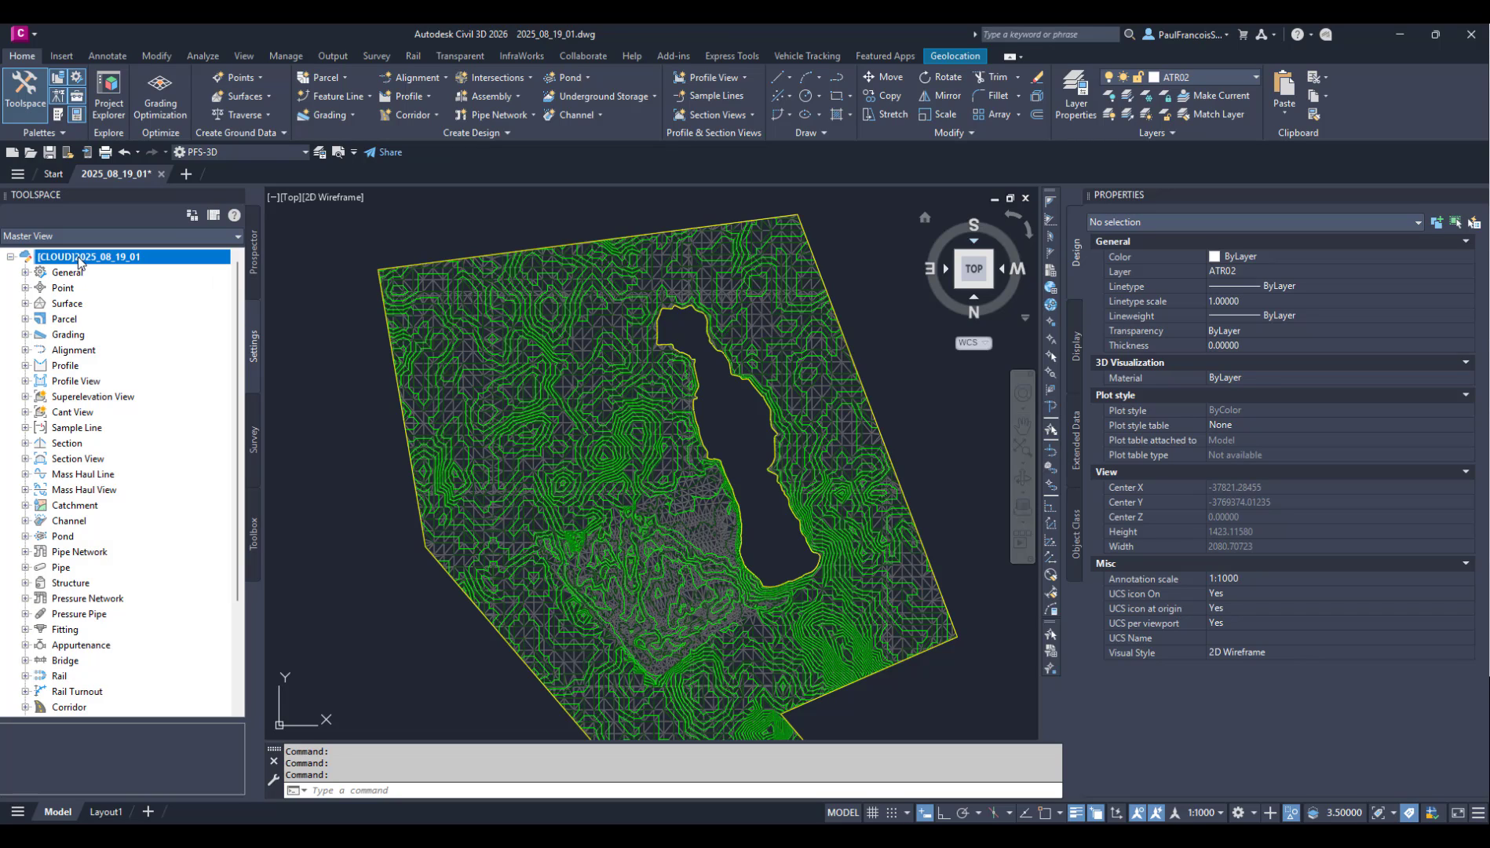
click(70, 277)
click(25, 272)
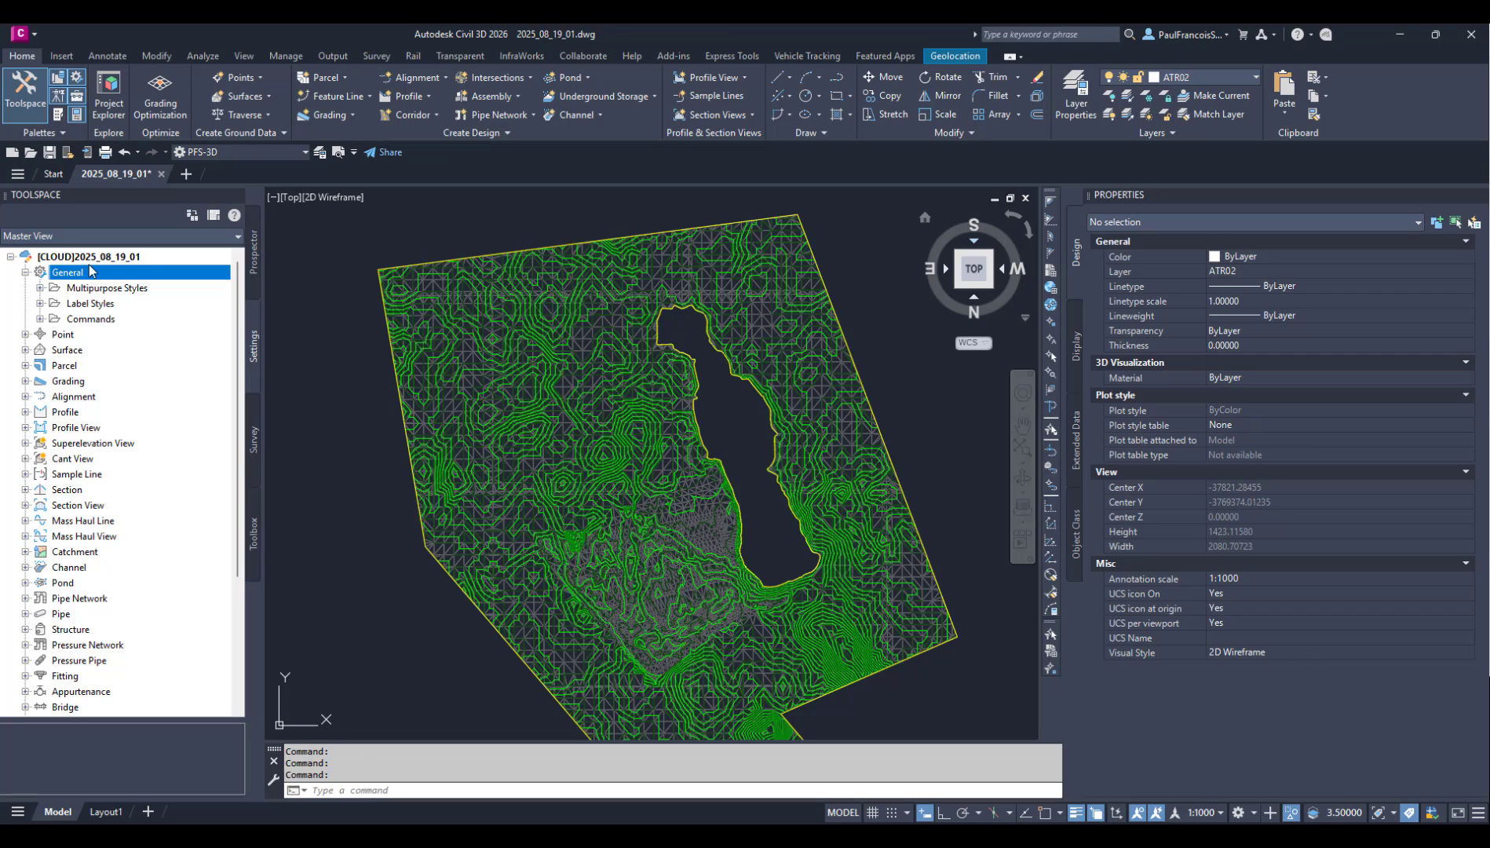
click(40, 319)
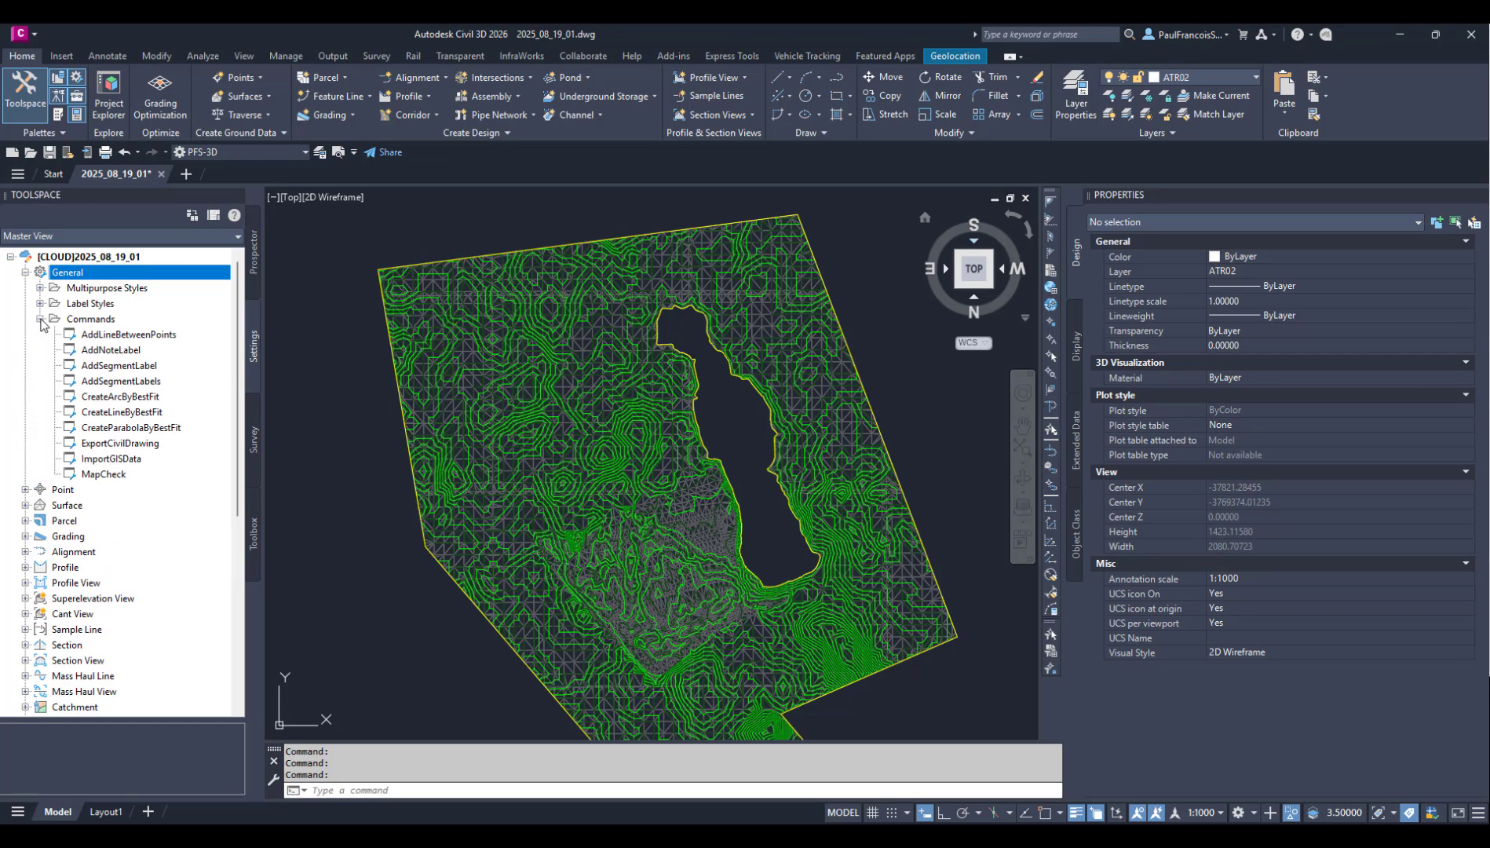
click(120, 336)
click(118, 352)
click(121, 367)
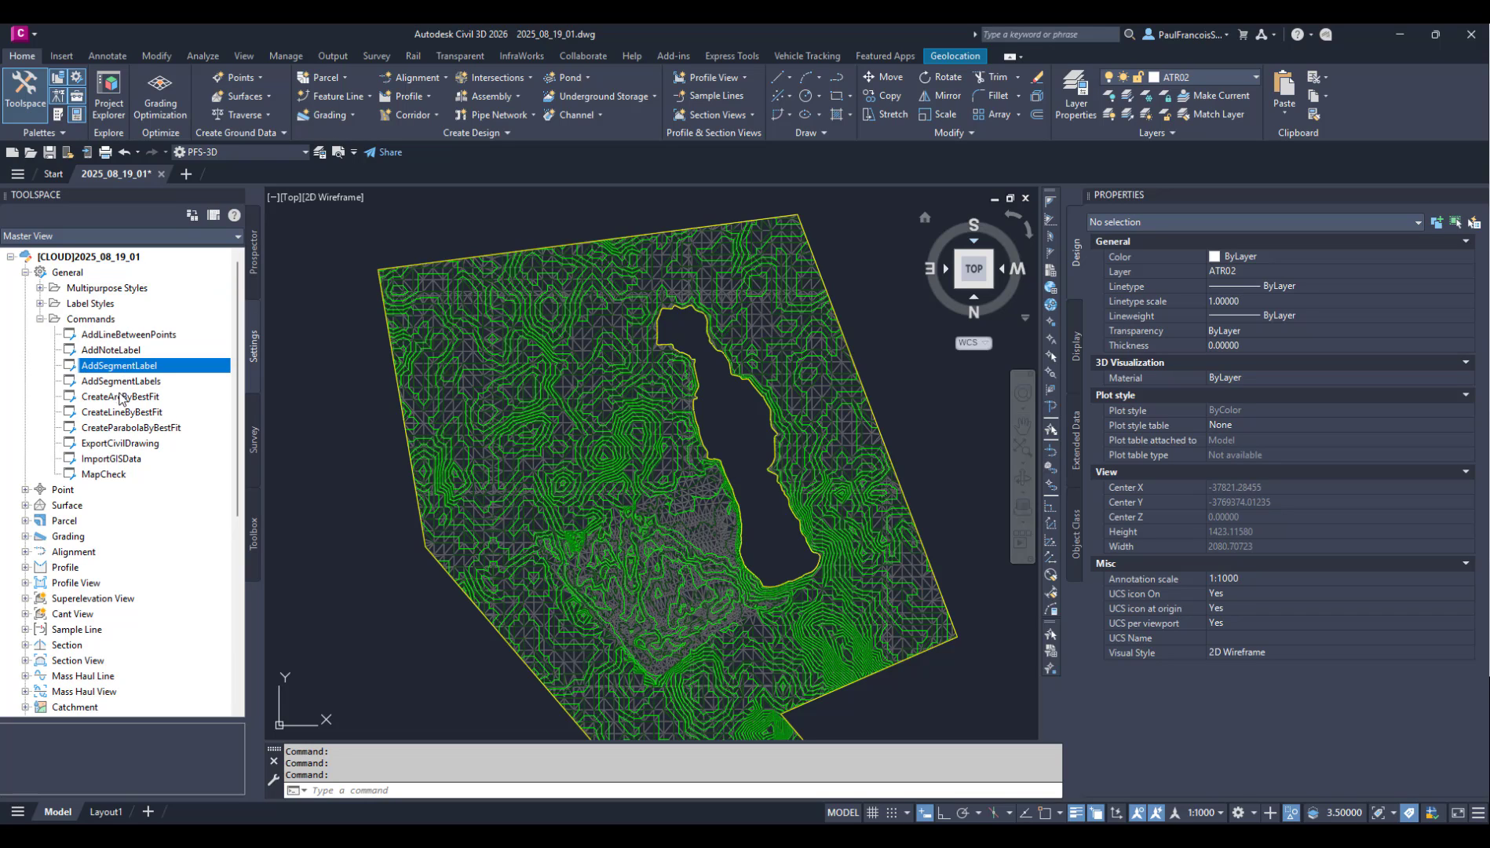
click(122, 397)
Step: Open the AddLineBetweenPoints command settings, examine the values in the General group, and close them
click(135, 339)
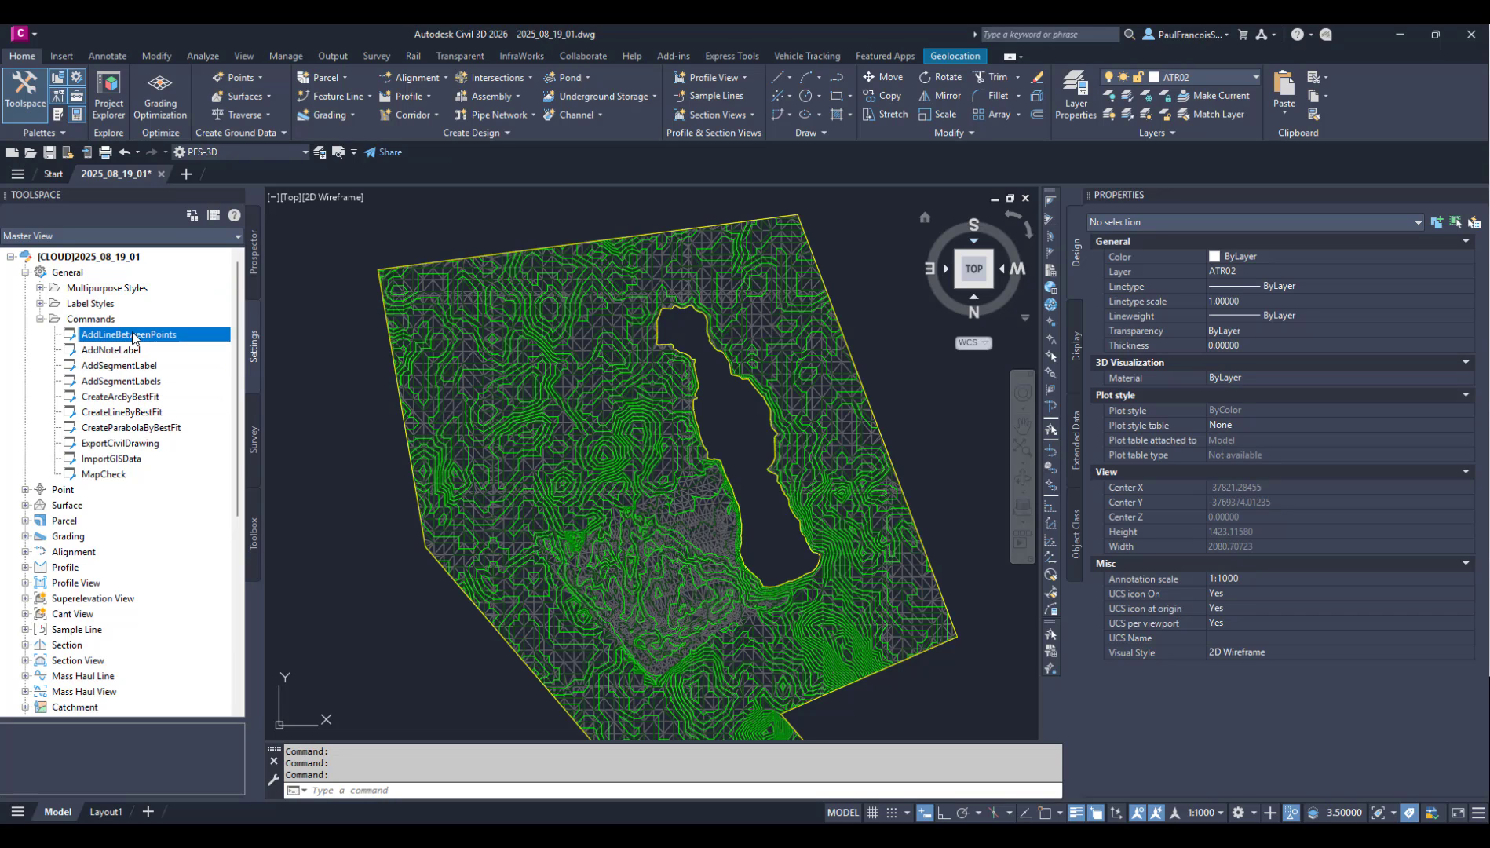
right_click(135, 339)
click(200, 343)
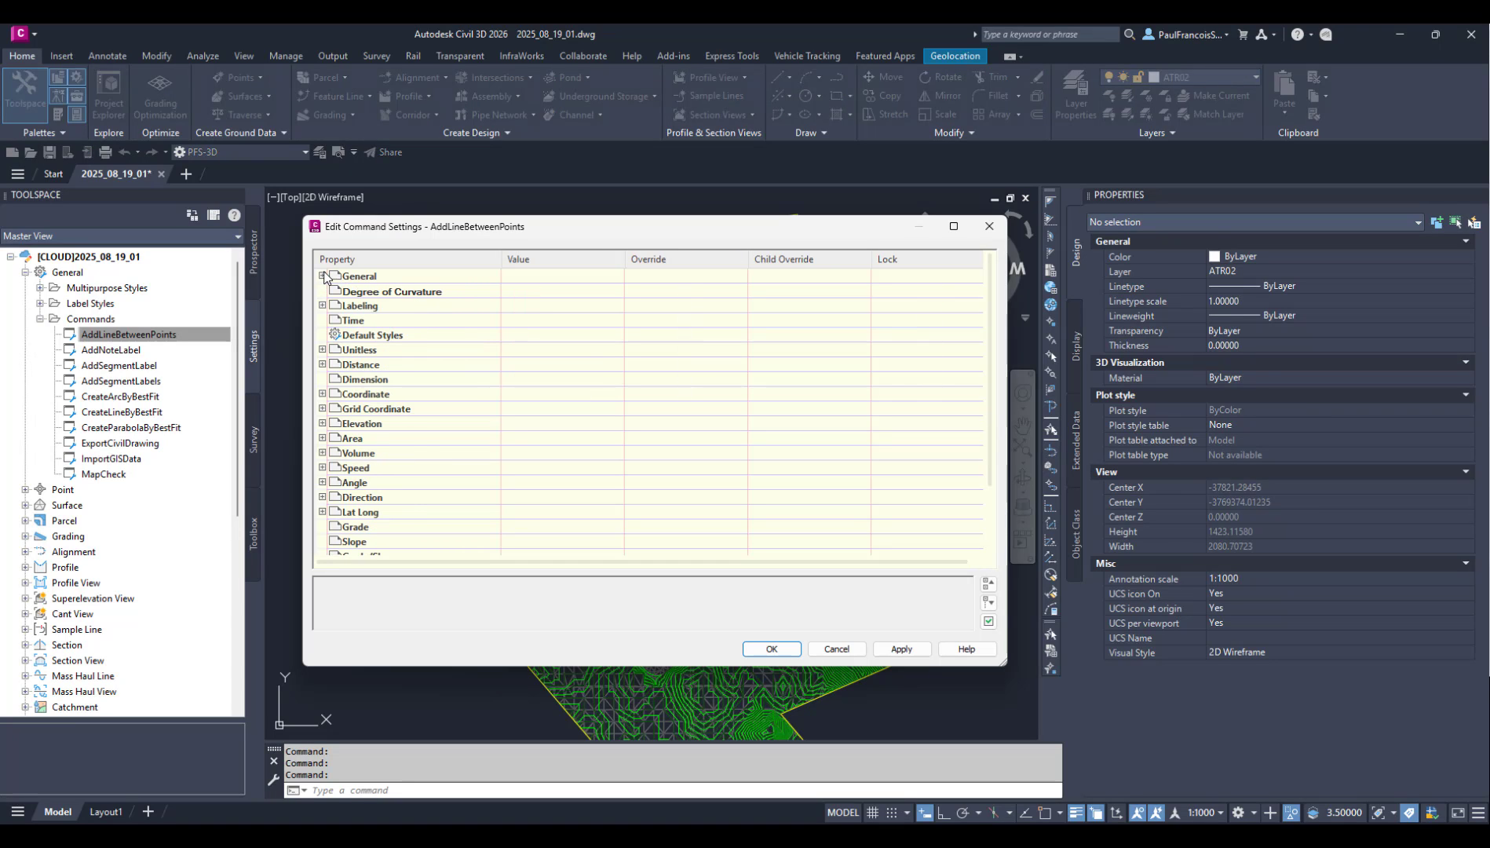
click(321, 276)
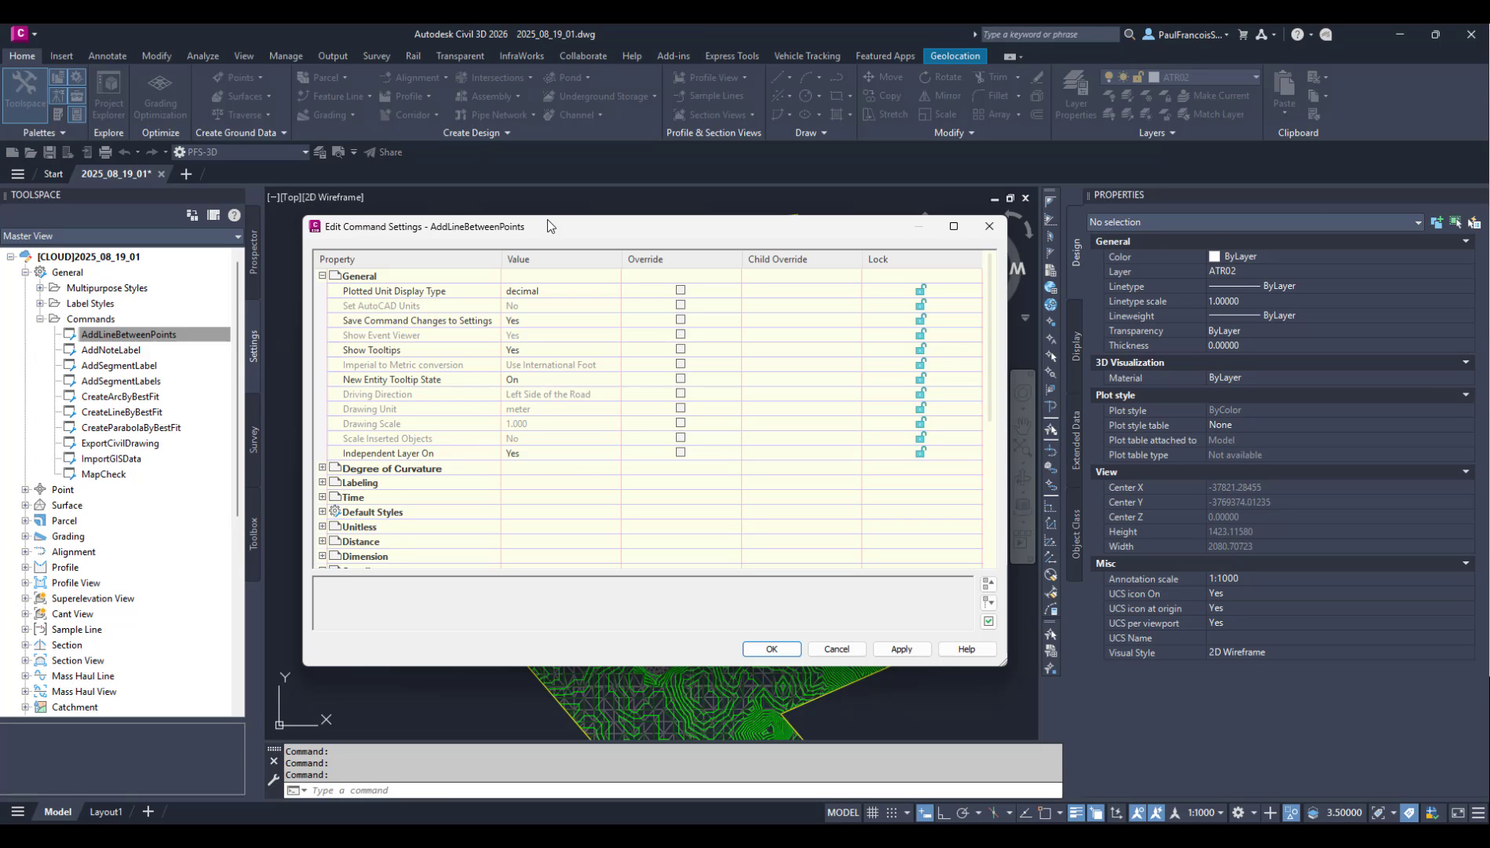
click(989, 227)
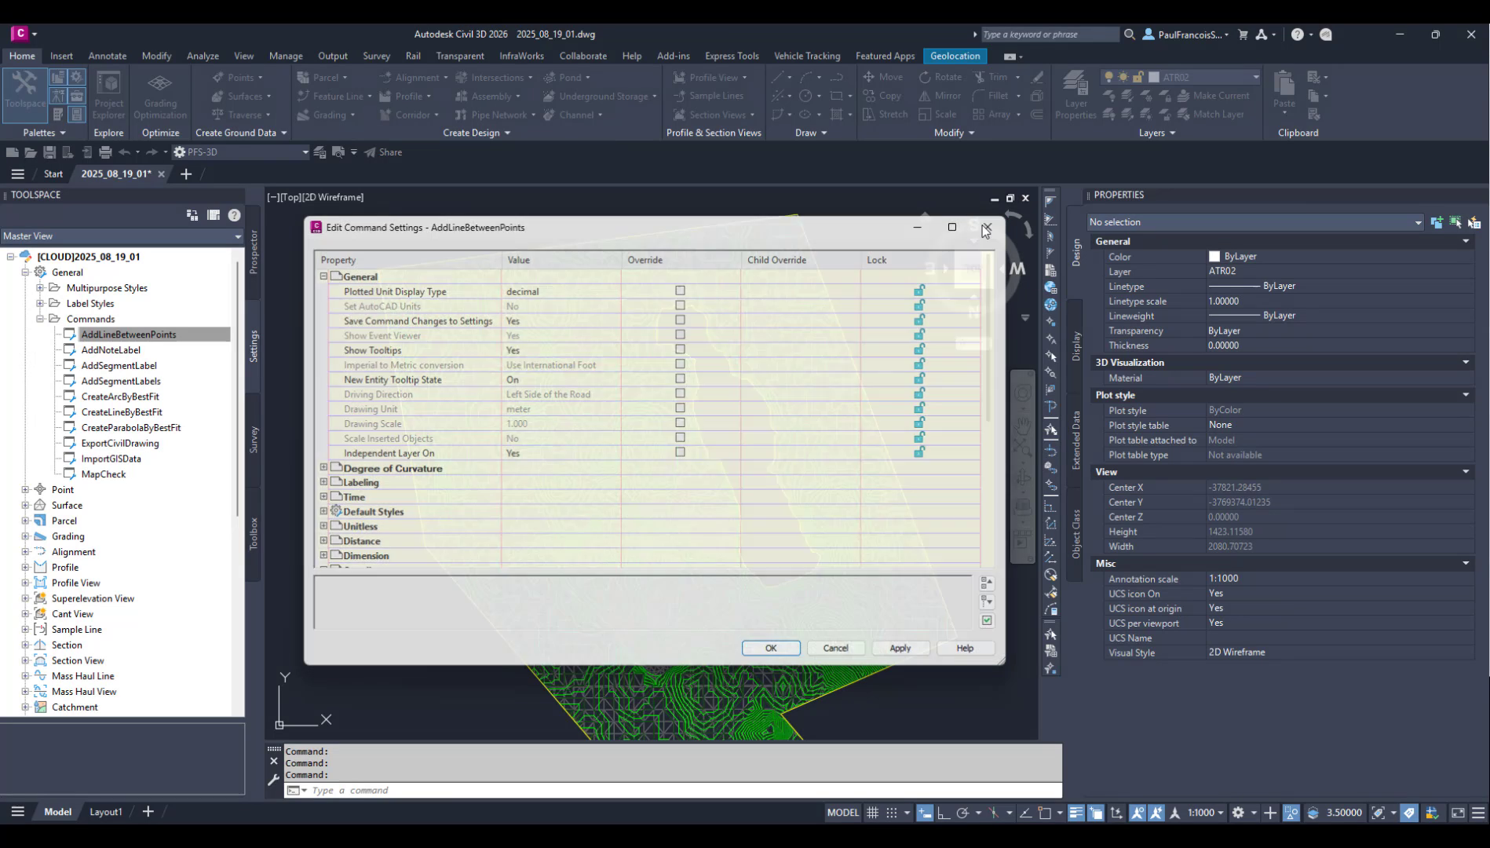
Step: Review the settings hierarchy from the drawing through the General collection to its Commands folder, and collapse the collection
click(40, 318)
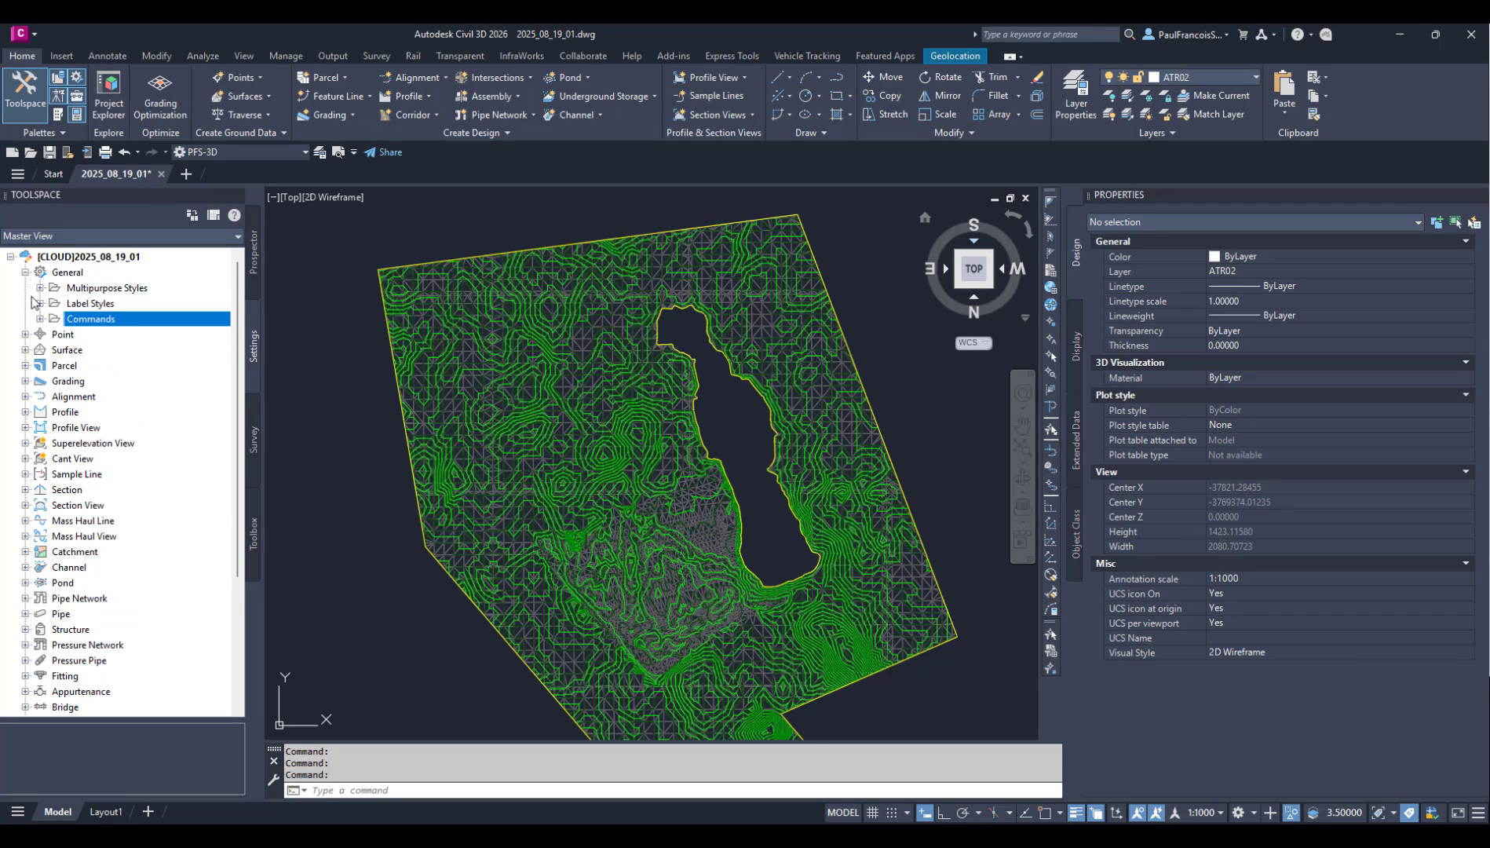
click(25, 273)
click(68, 260)
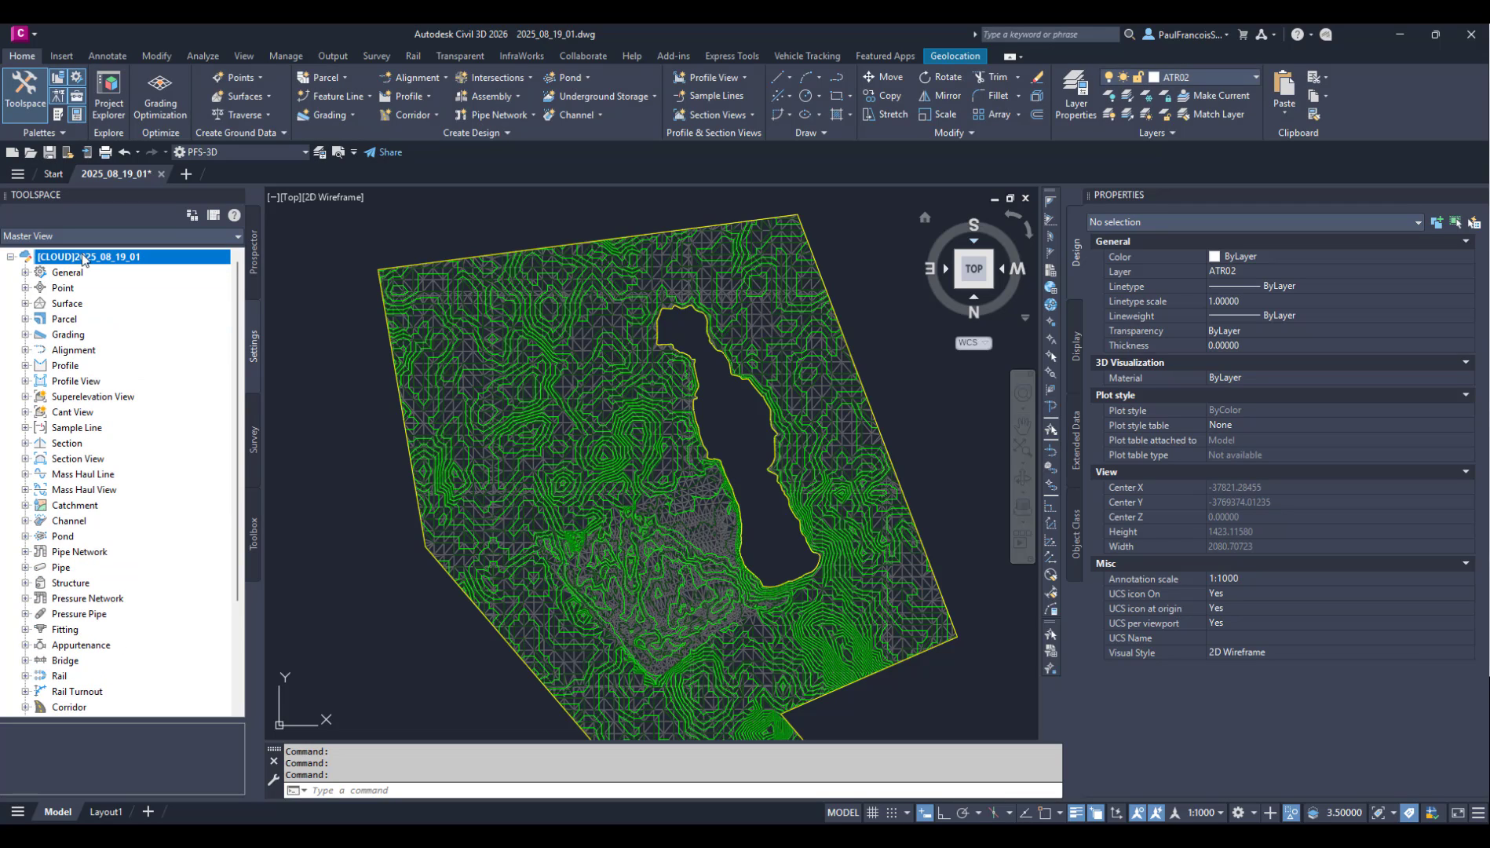
right_click(79, 276)
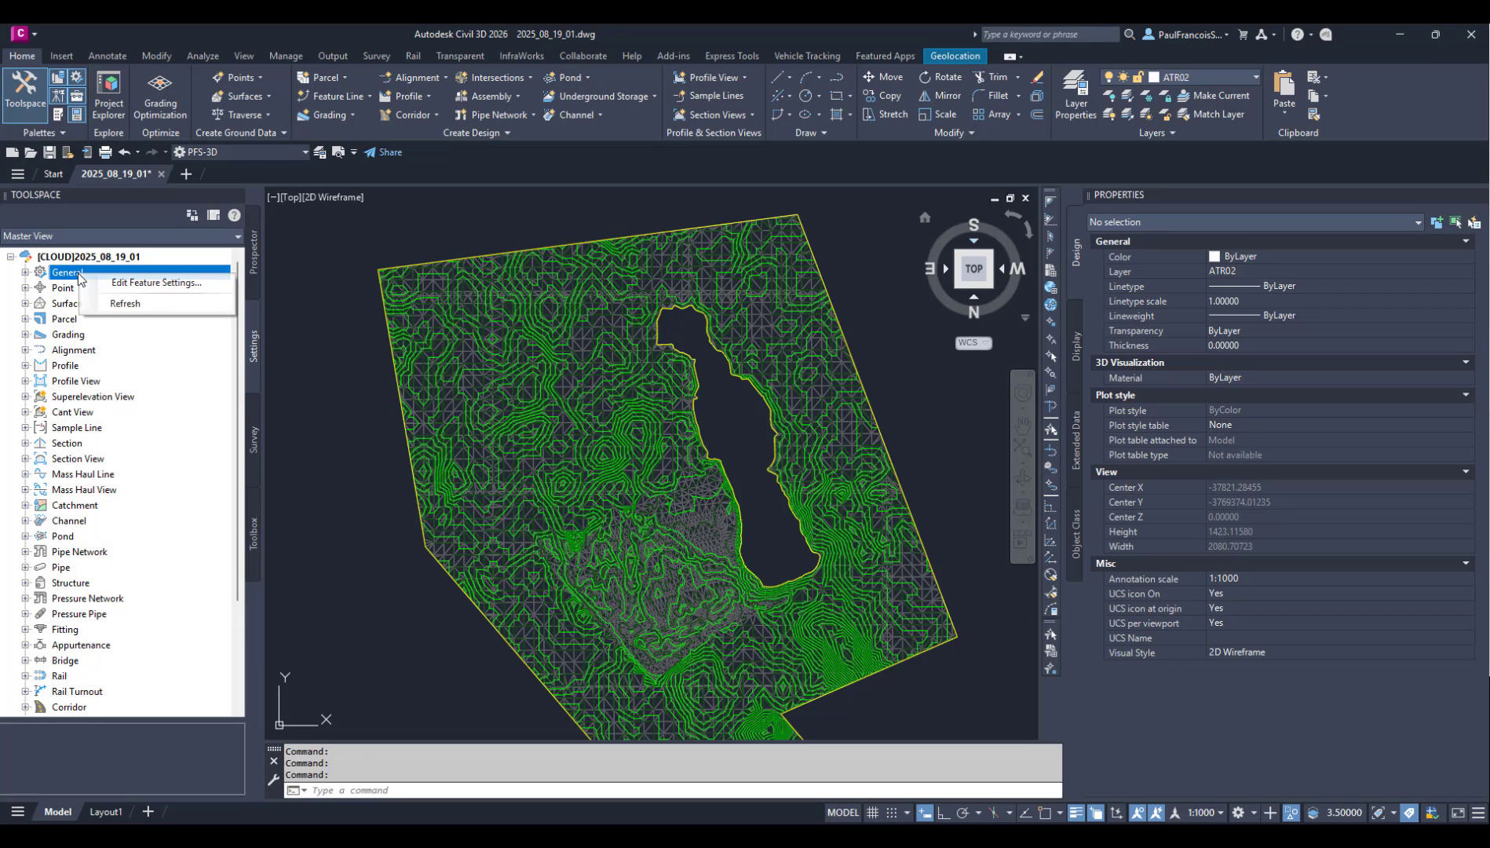
click(26, 272)
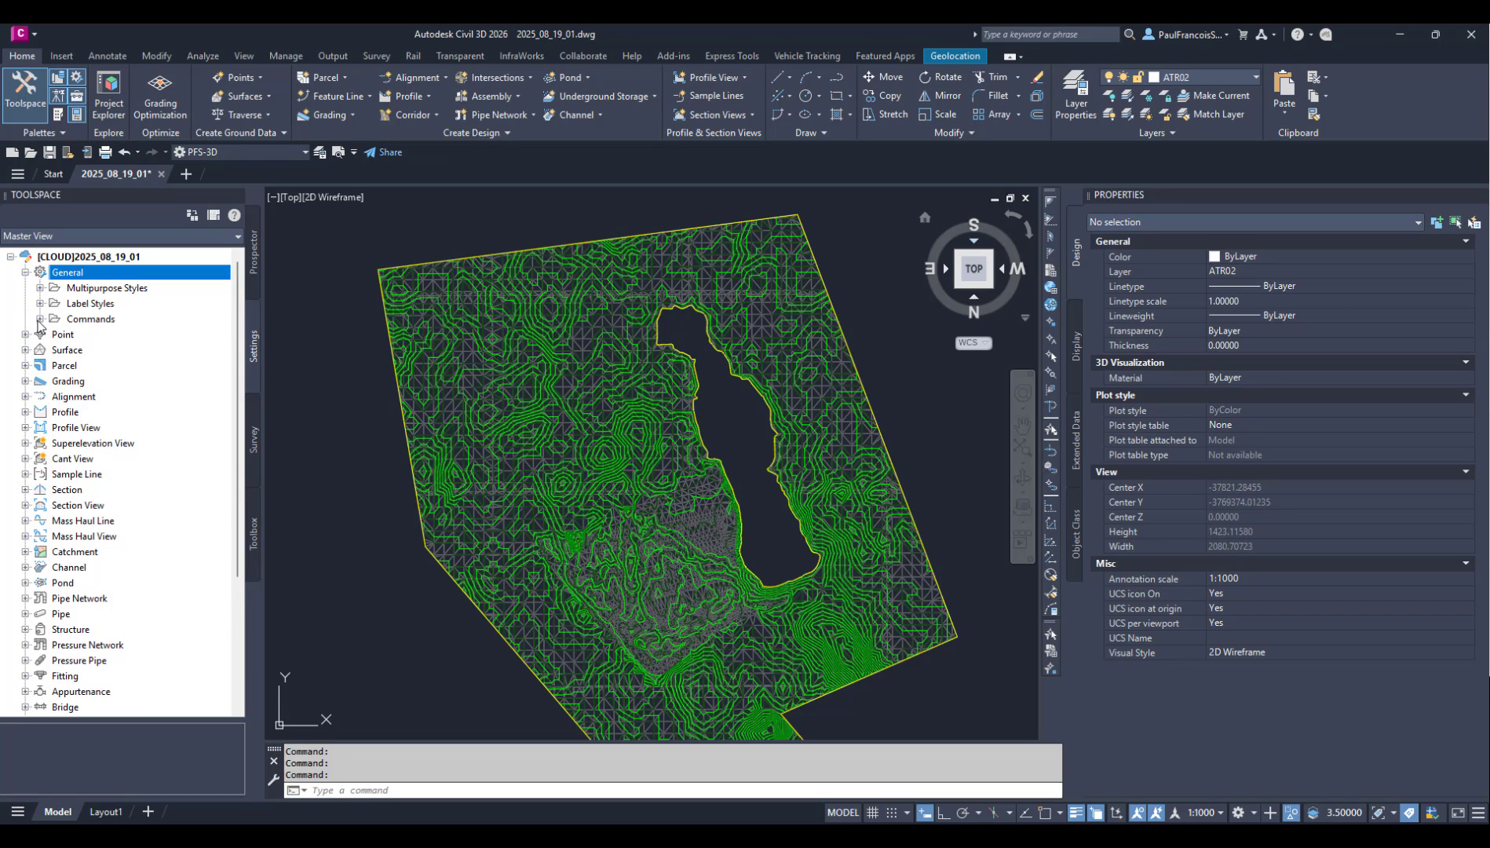
click(39, 318)
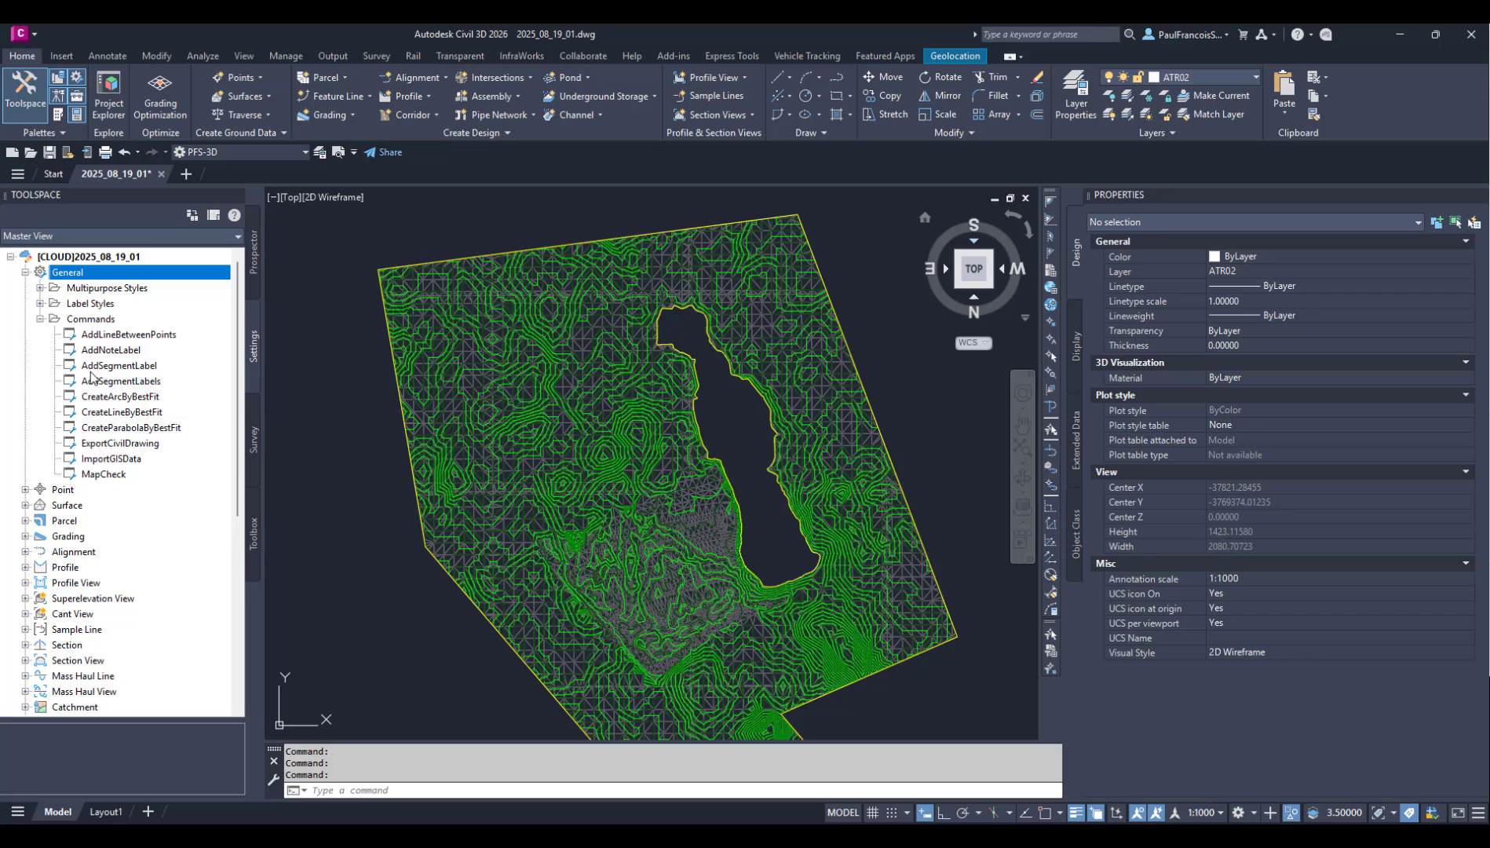
click(39, 318)
click(26, 273)
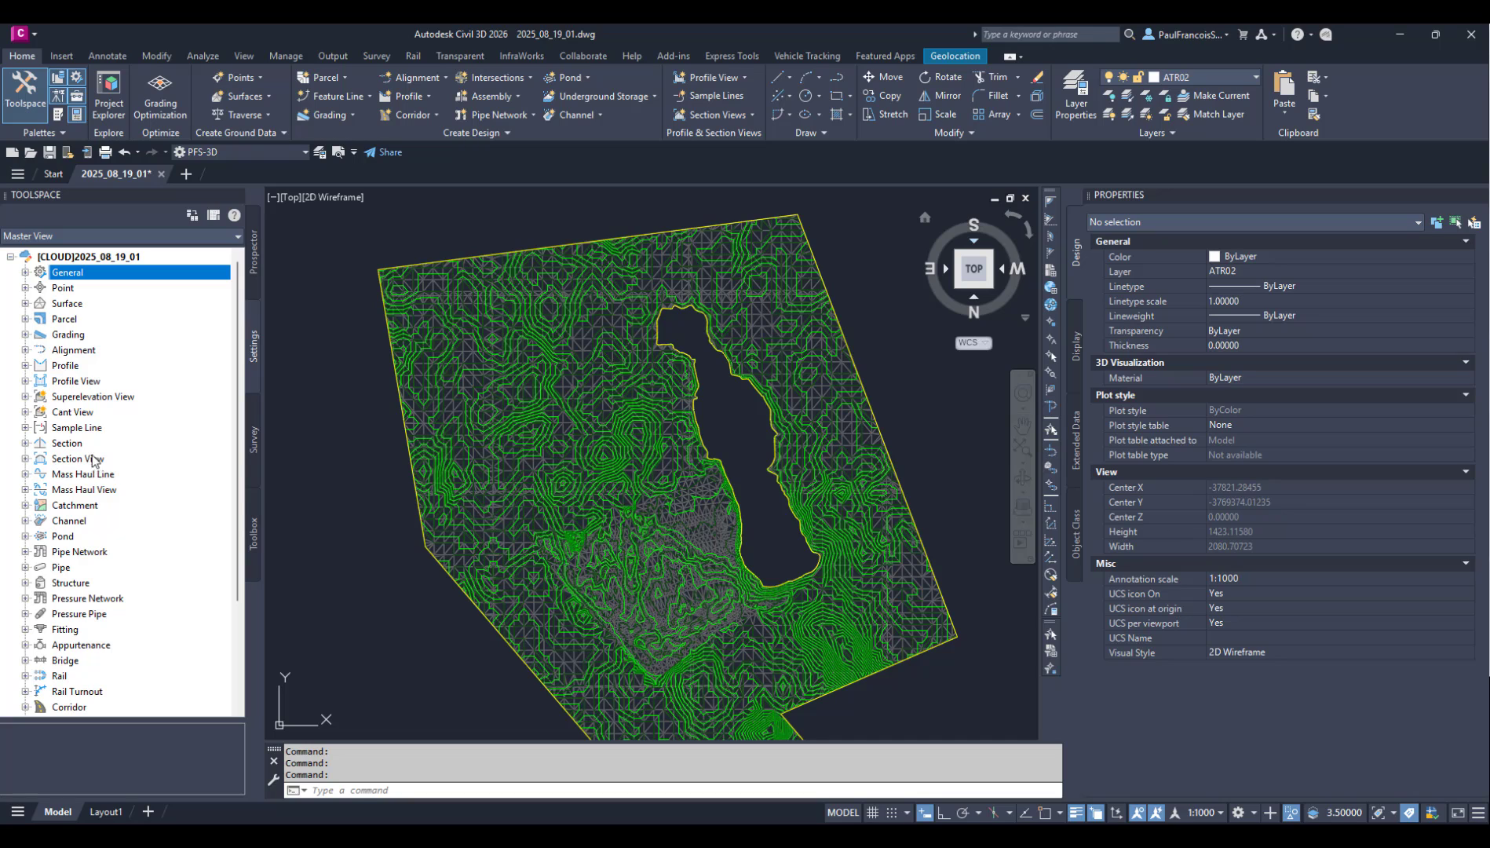
Step: Open the Surface collection's feature settings, examine the Surface Defaults group, and close them
right_click(67, 303)
click(151, 336)
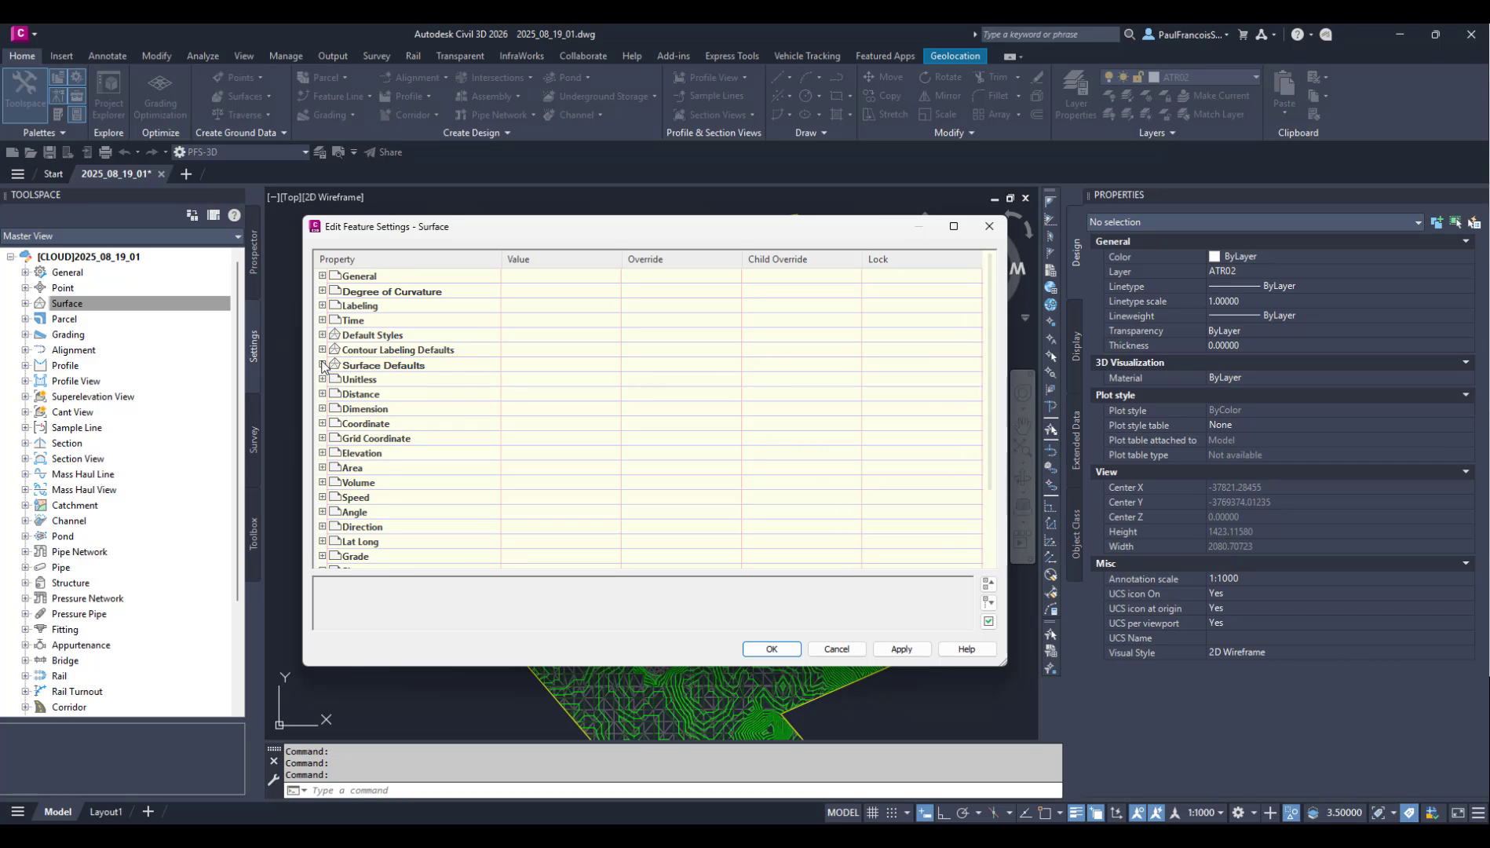
click(322, 365)
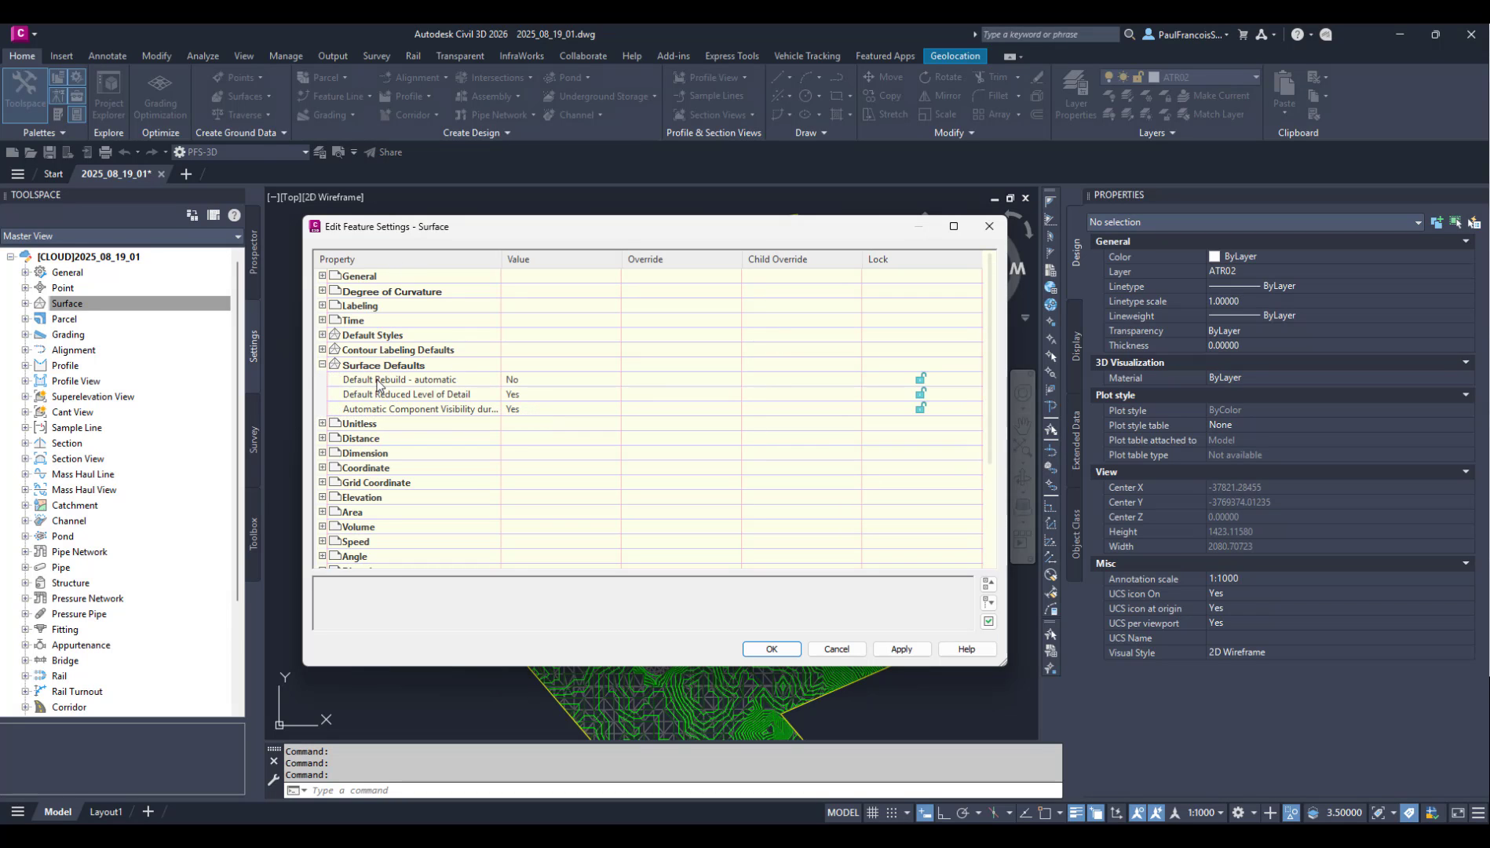
click(322, 365)
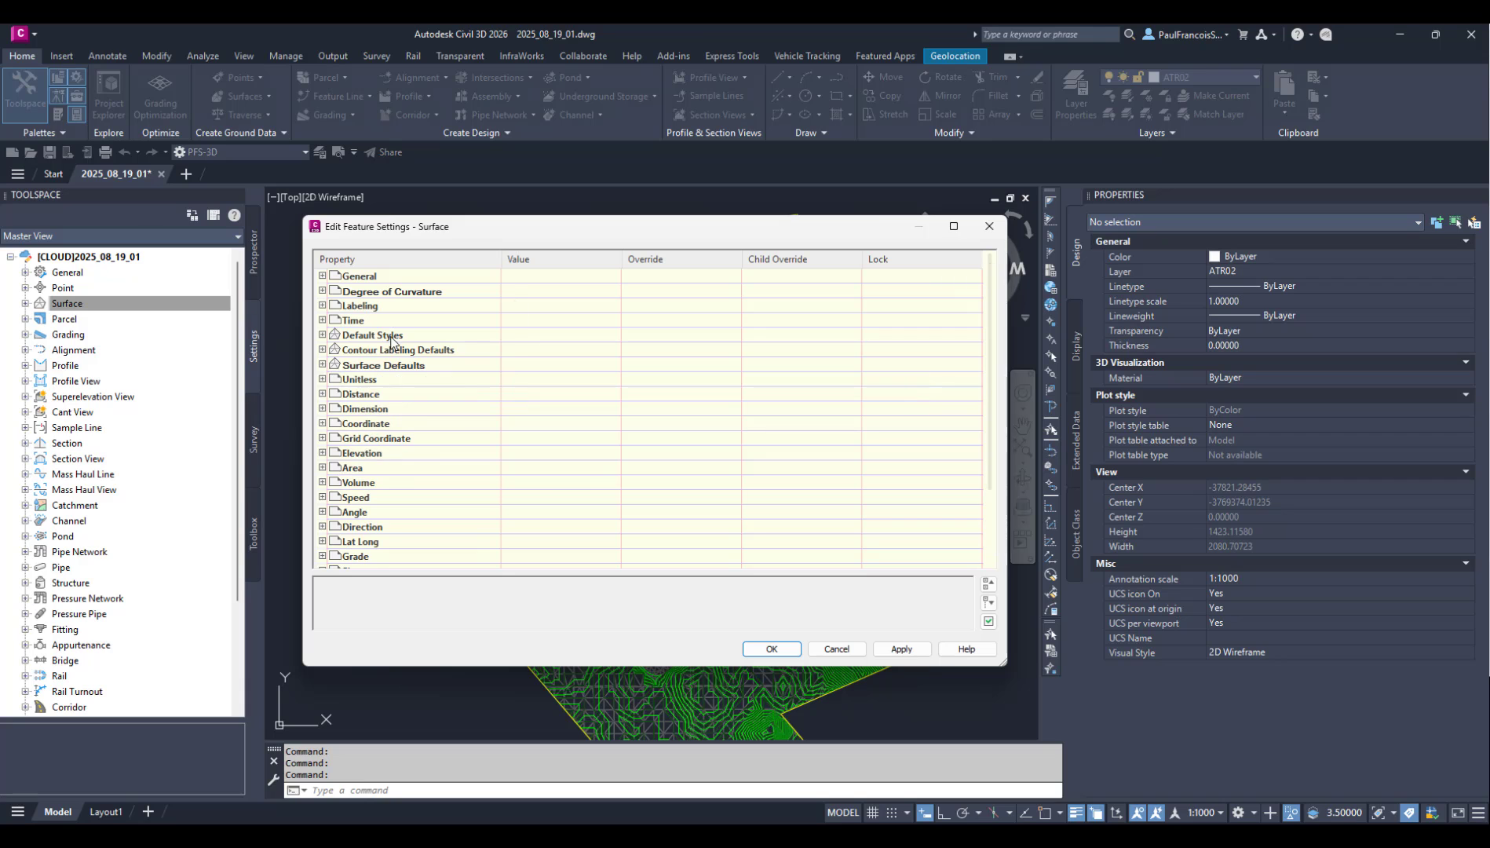
click(981, 230)
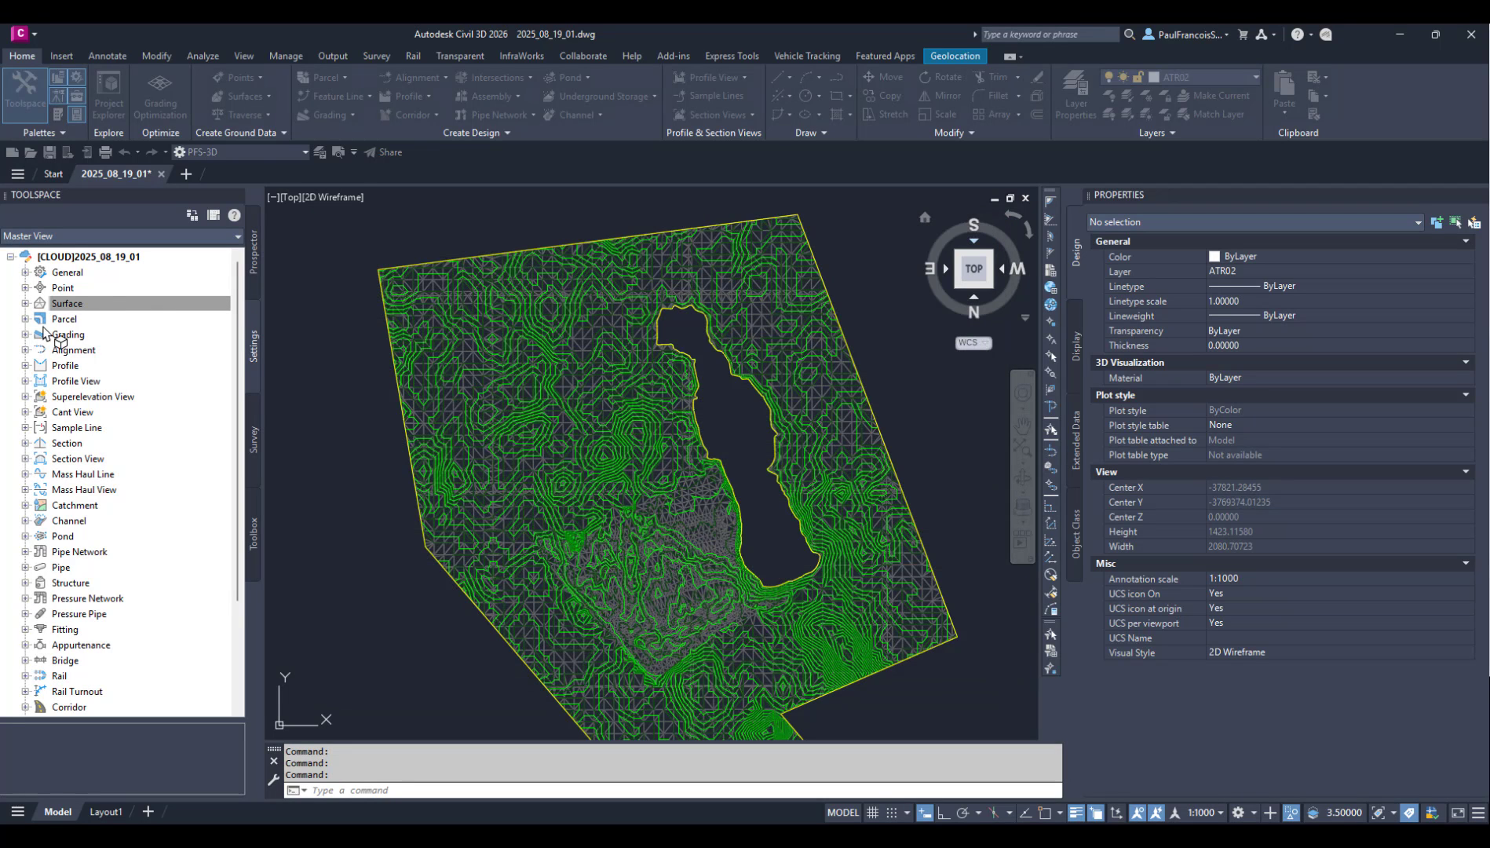
Step: Open the General collection's feature settings for viewing and close them without making changes
right_click(76, 274)
click(119, 284)
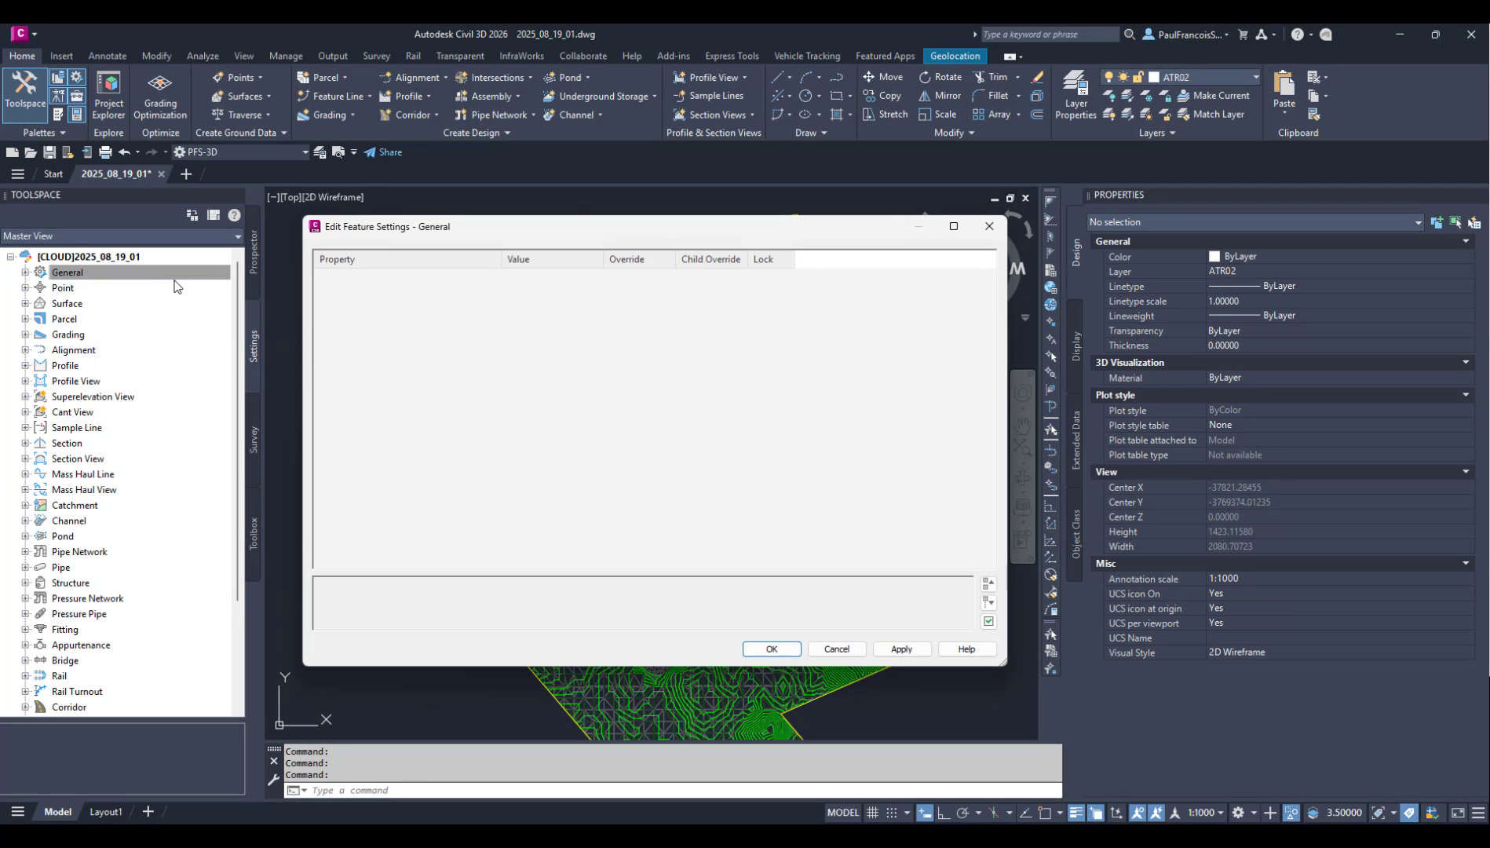
click(989, 226)
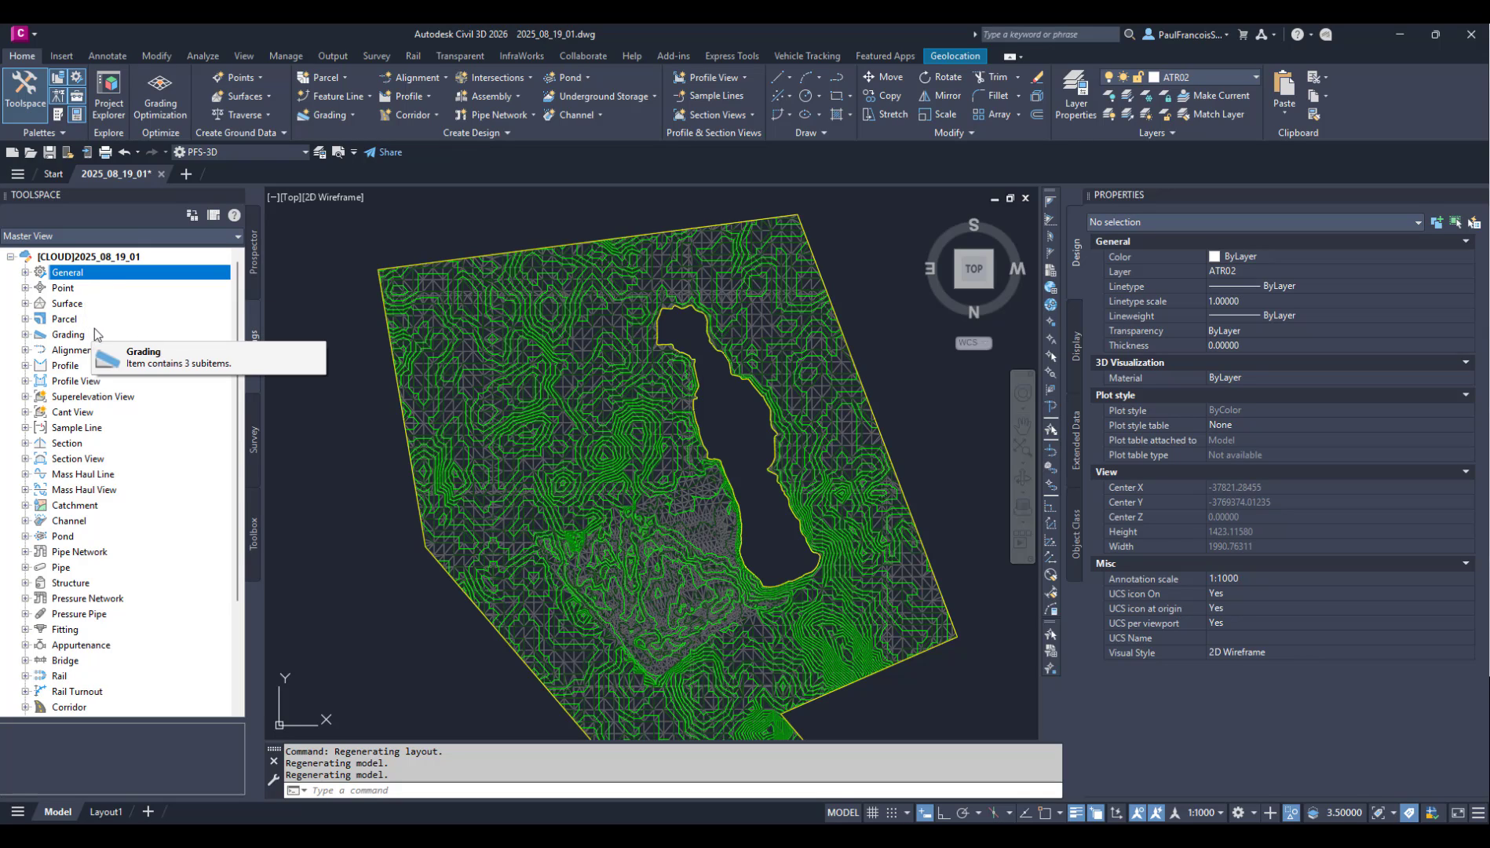
Step: Compare the folders inside the General and Surface collections, collapse Surface, and look through the remaining object collections in the settings tree
click(25, 304)
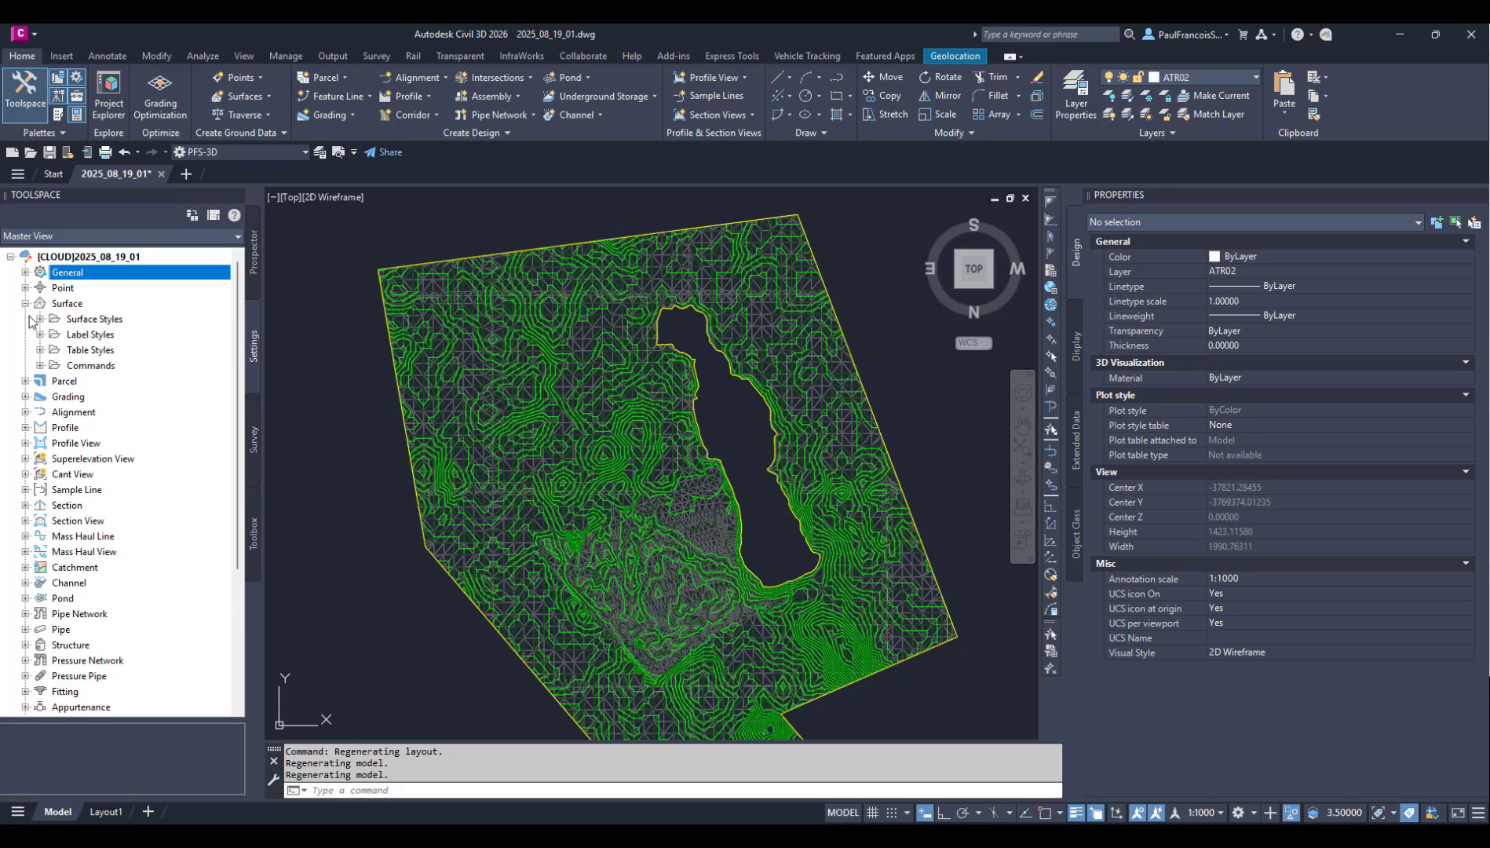
click(25, 272)
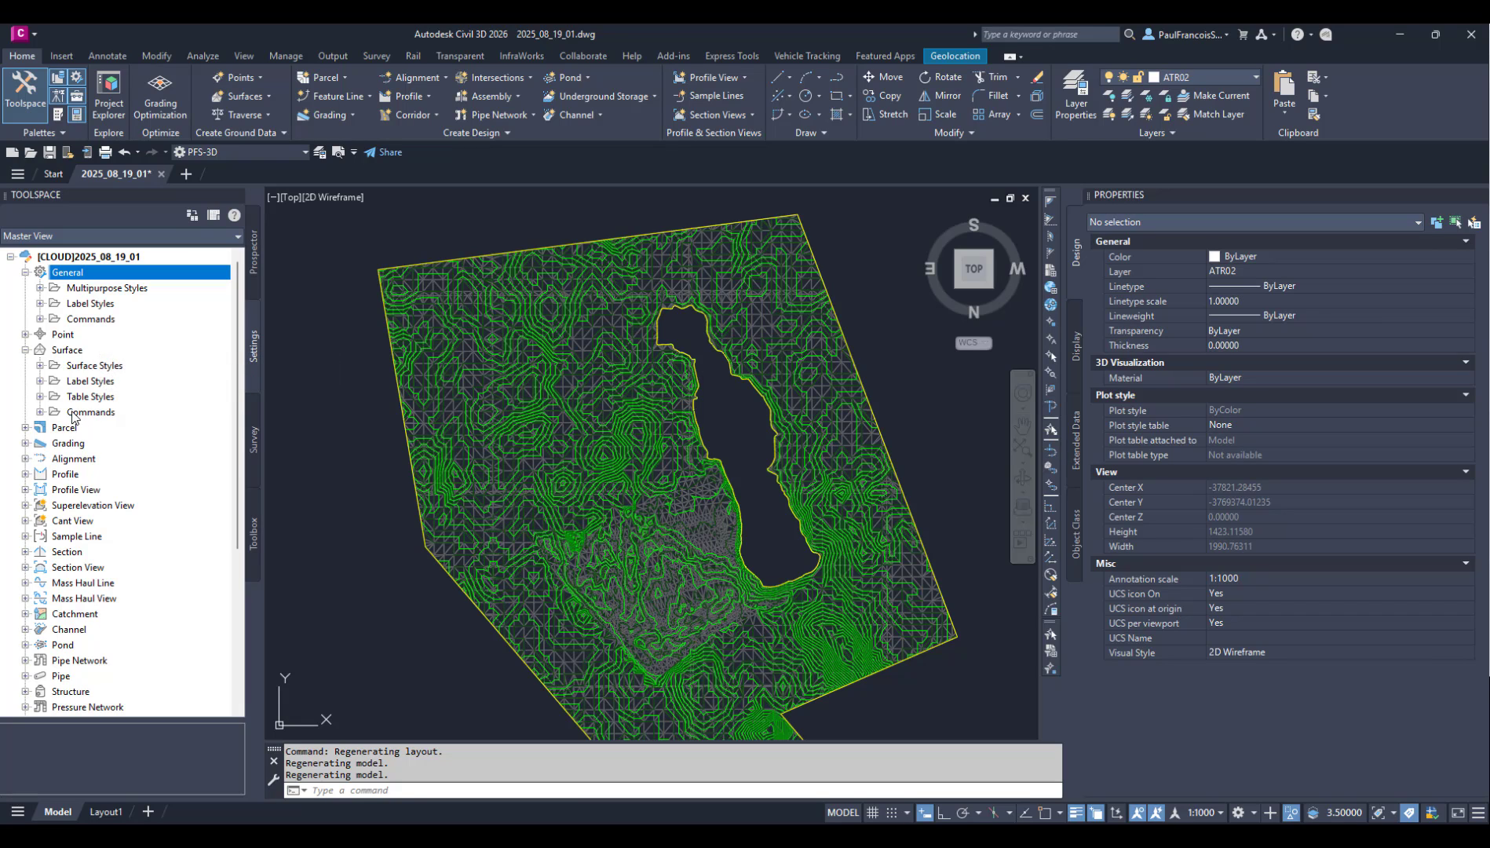
click(25, 349)
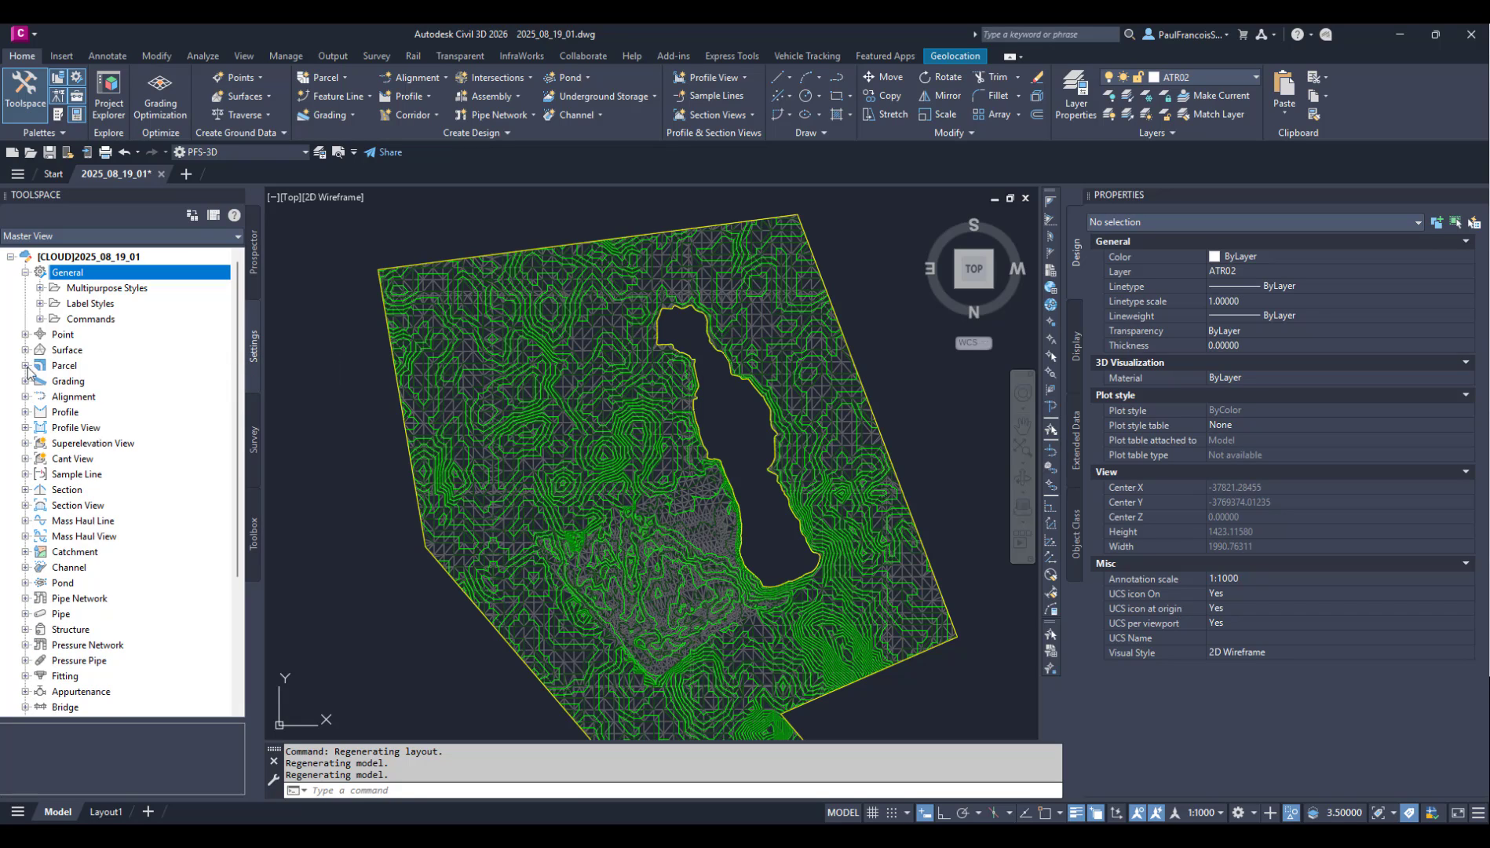
scroll(47, 457, down, 2)
scroll(47, 458, down, 2)
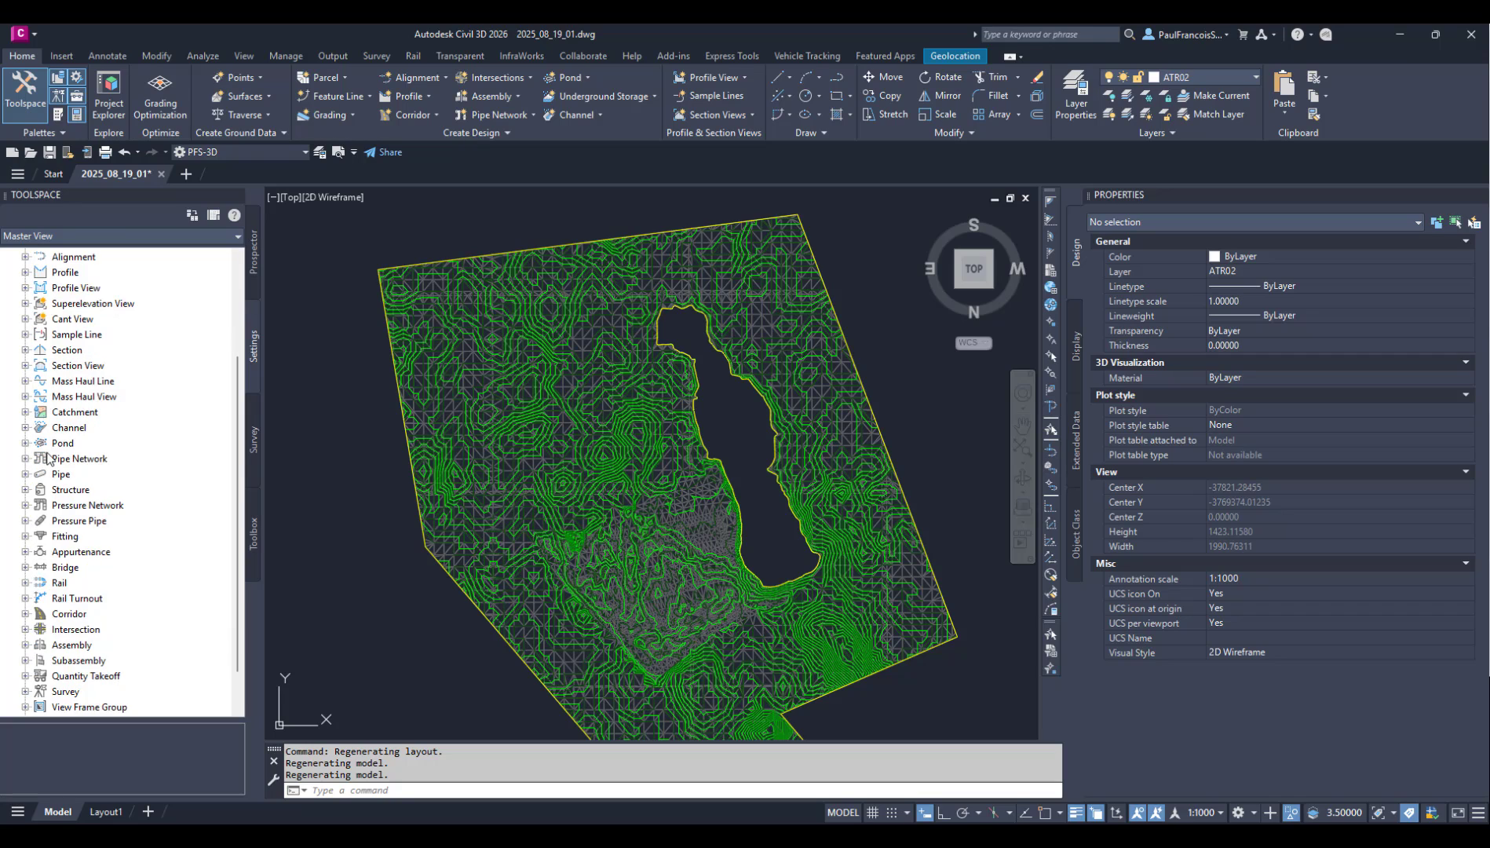
scroll(47, 459, up, 4)
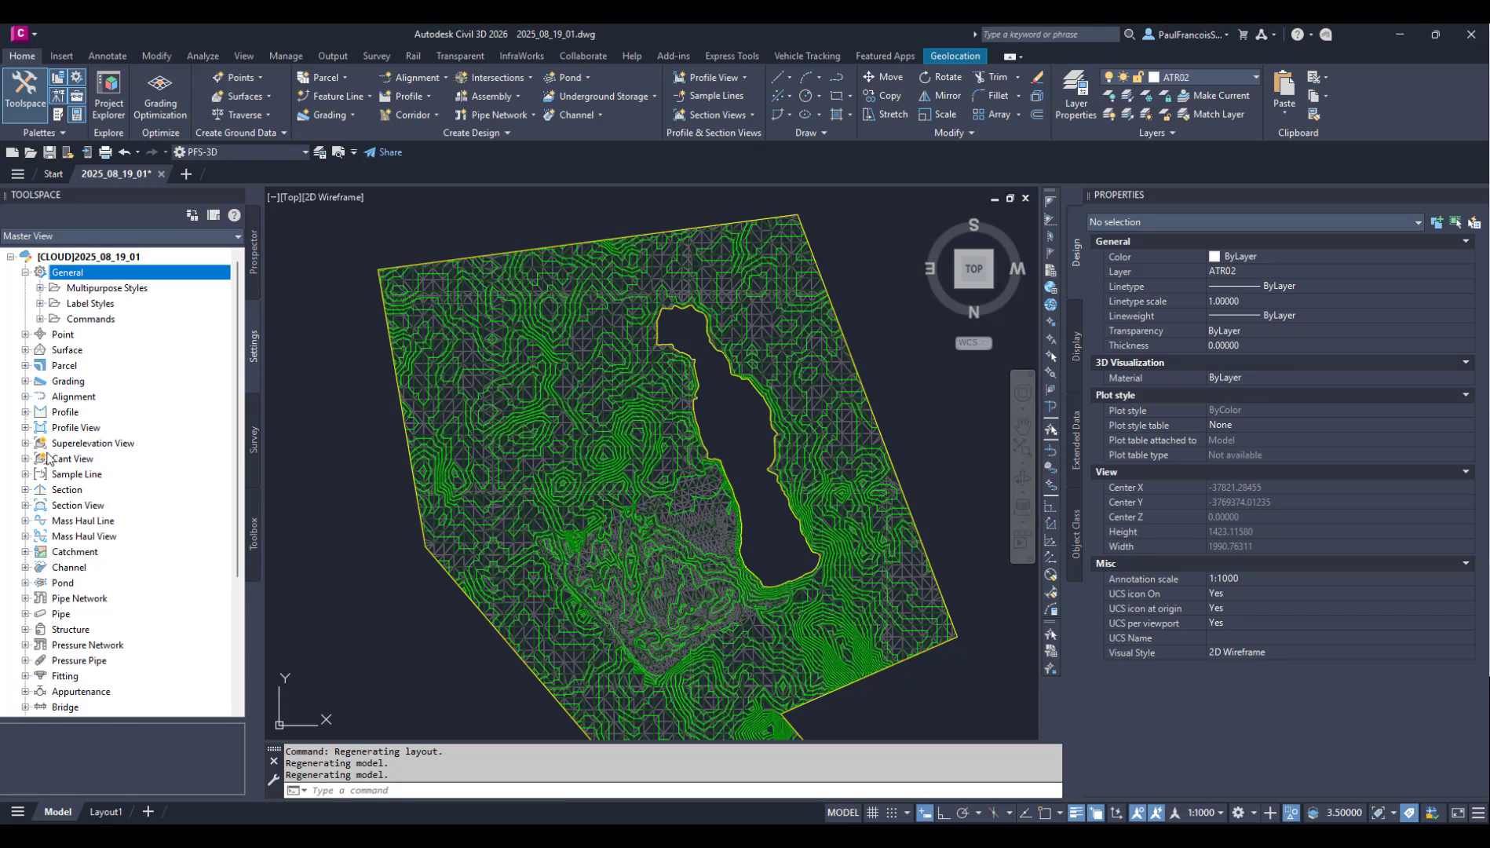
Step: Expand the Parcel line label styles down to the children of (Span) Bearing and Distance with Crows Feet, and widen Toolspace to show full names
click(25, 365)
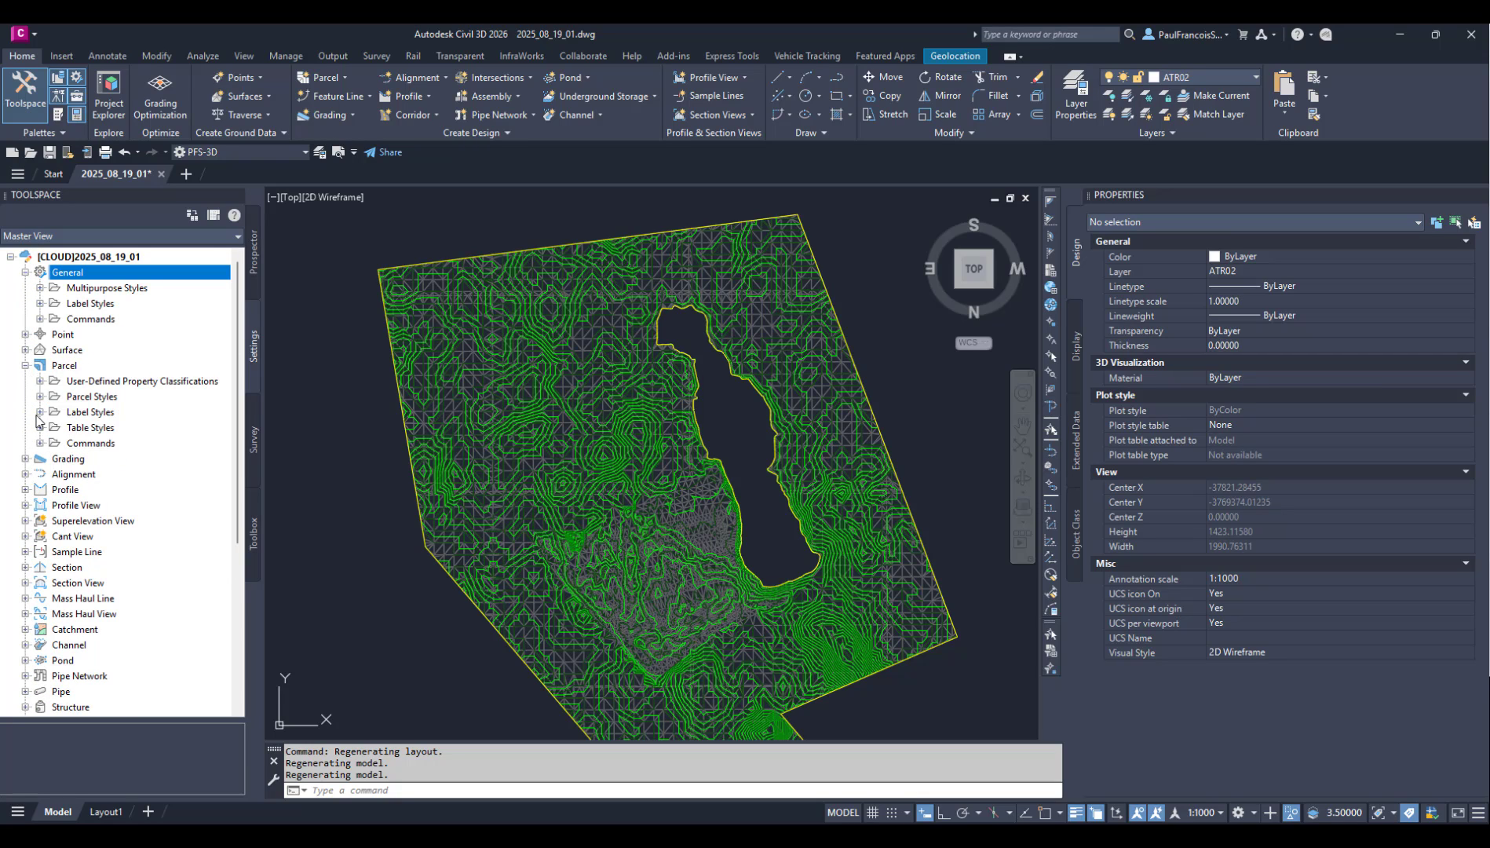
click(40, 412)
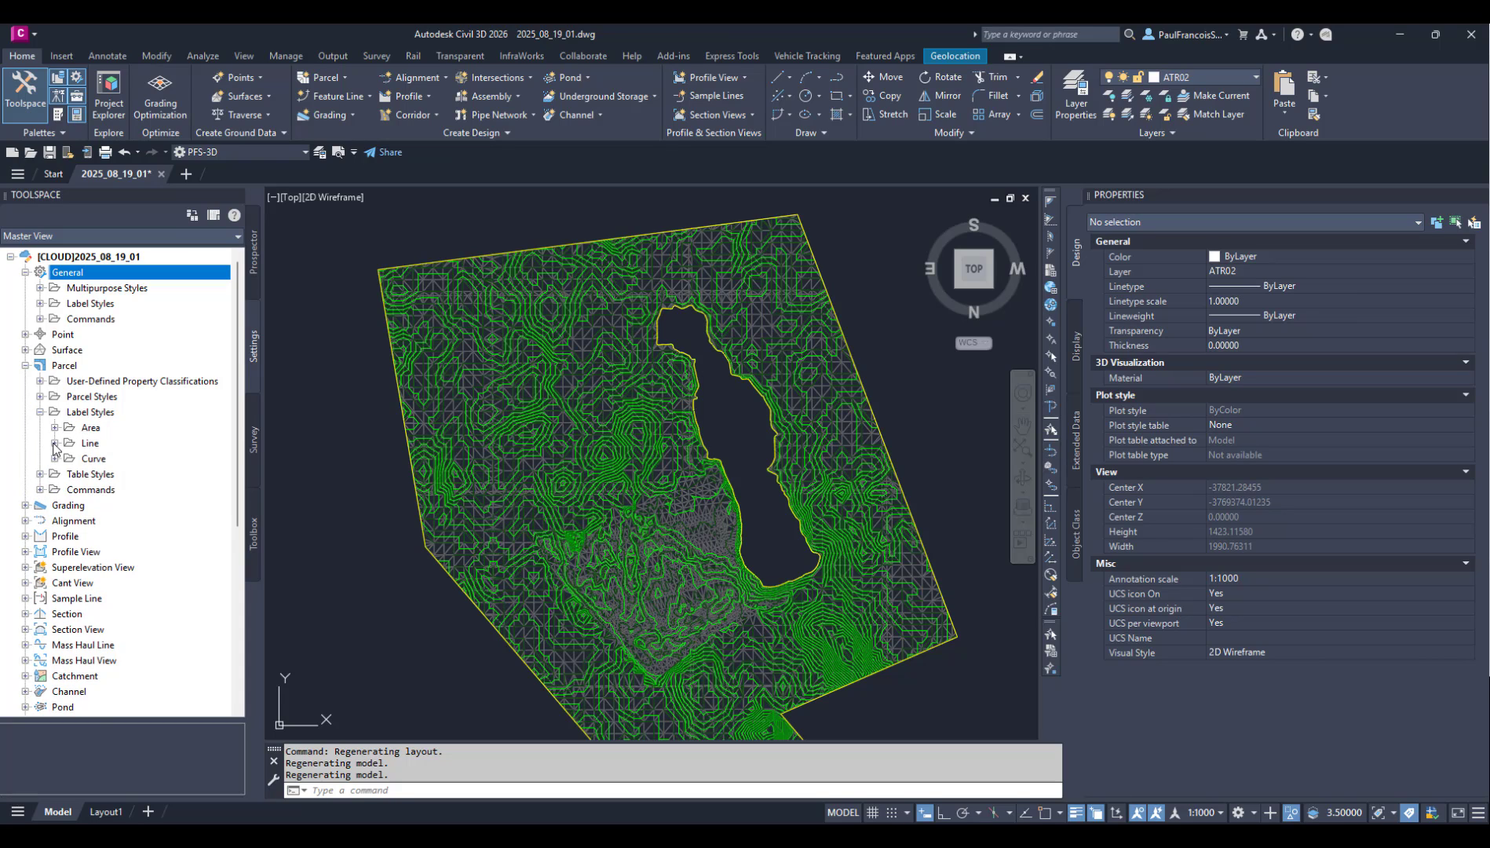
click(55, 442)
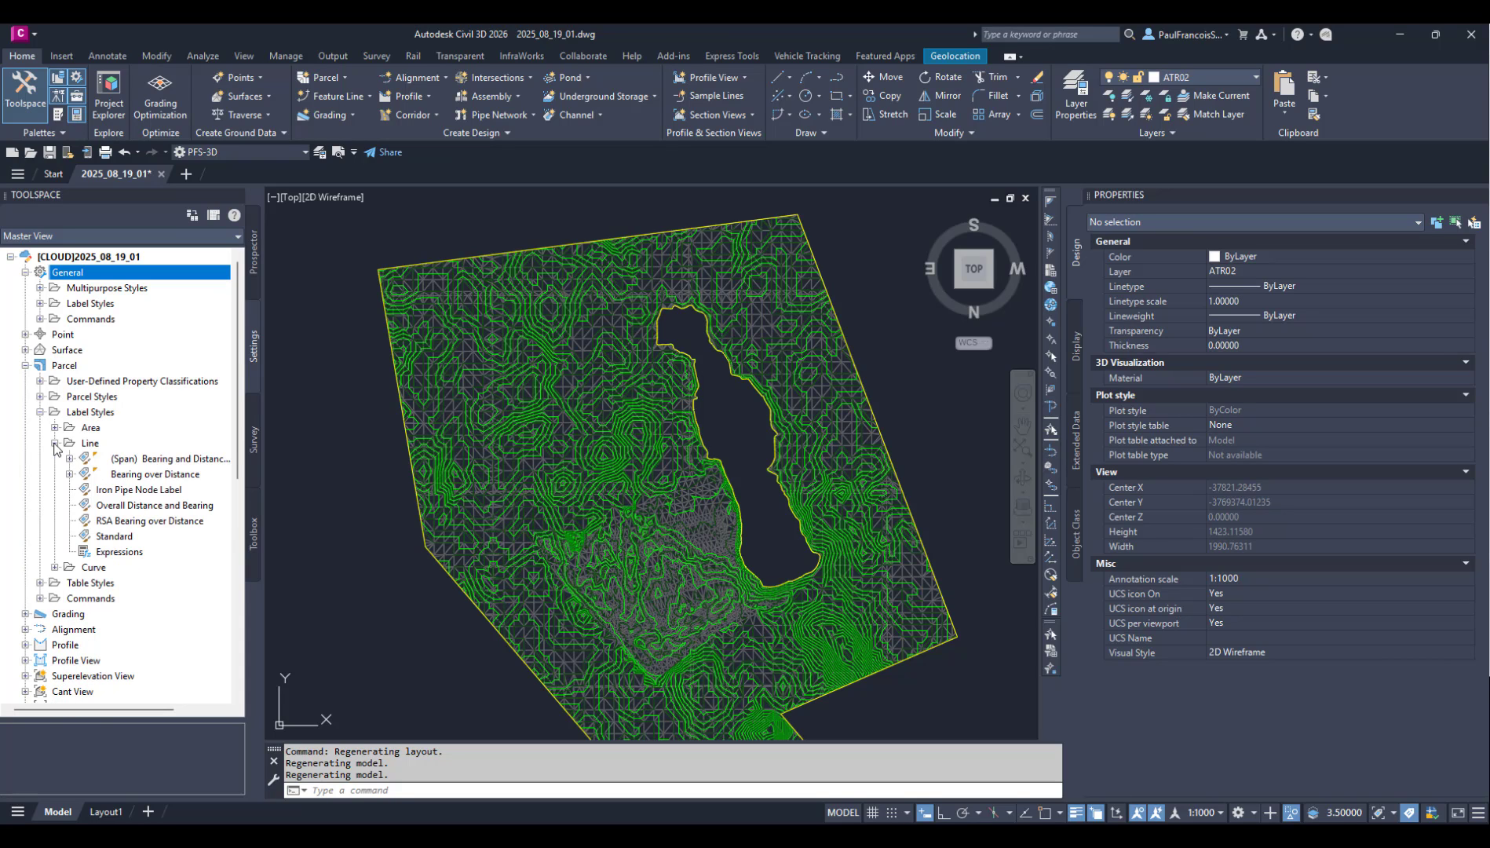
click(70, 474)
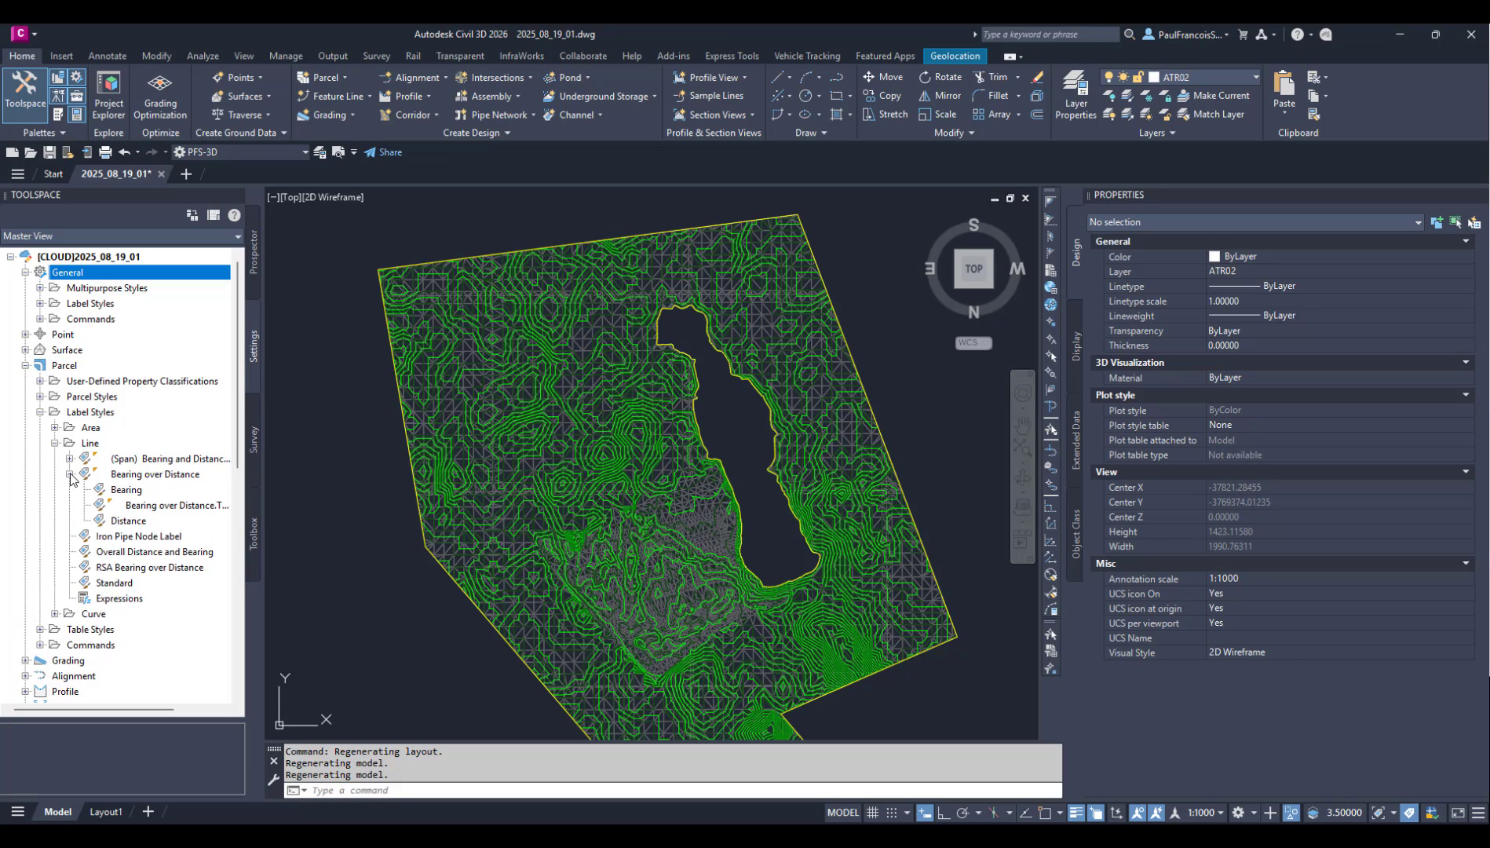
click(70, 474)
click(69, 459)
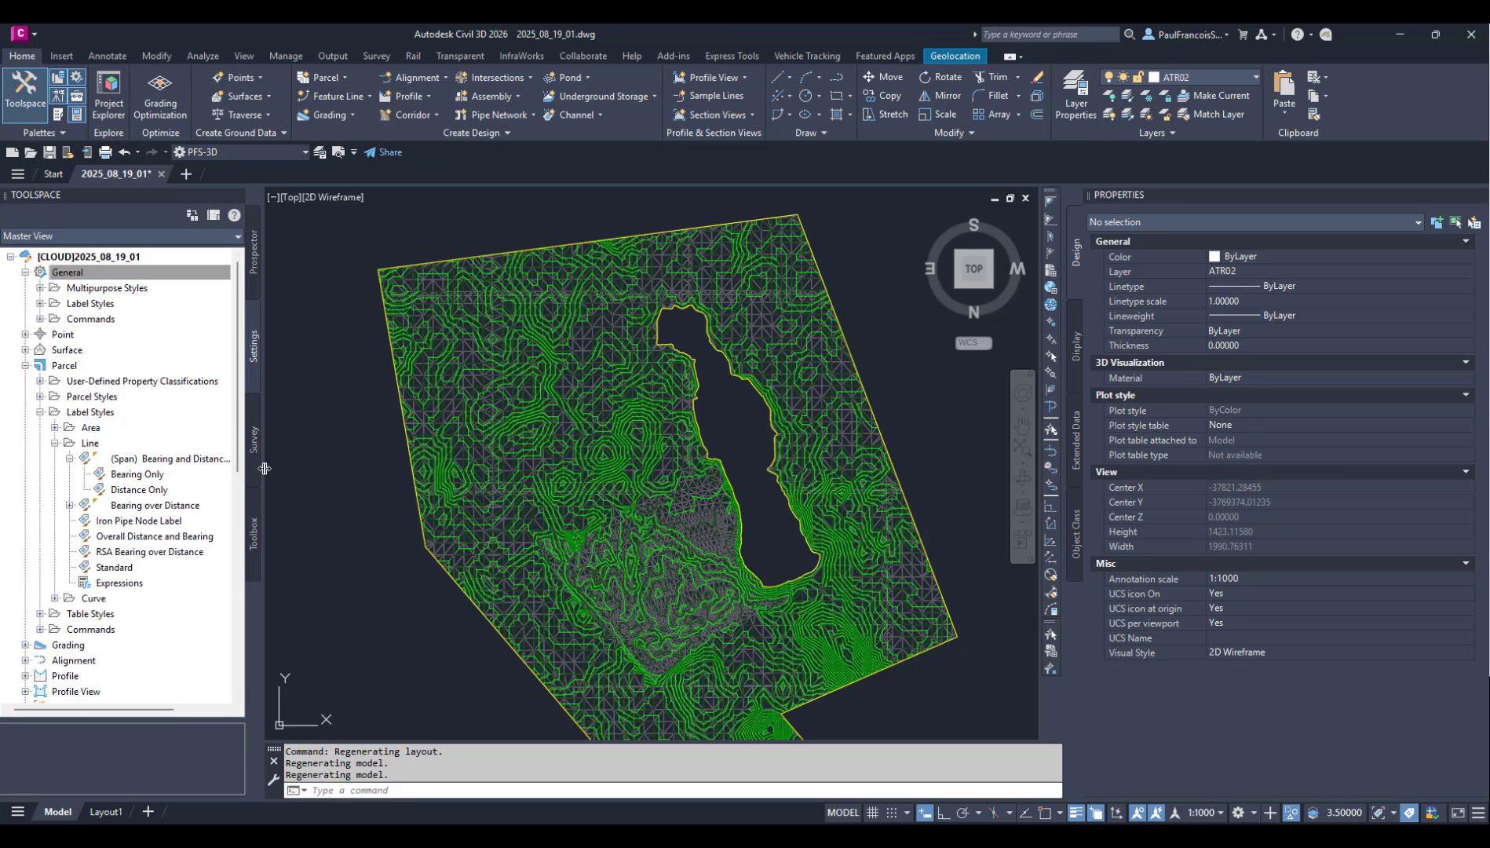
drag(265, 469, 354, 476)
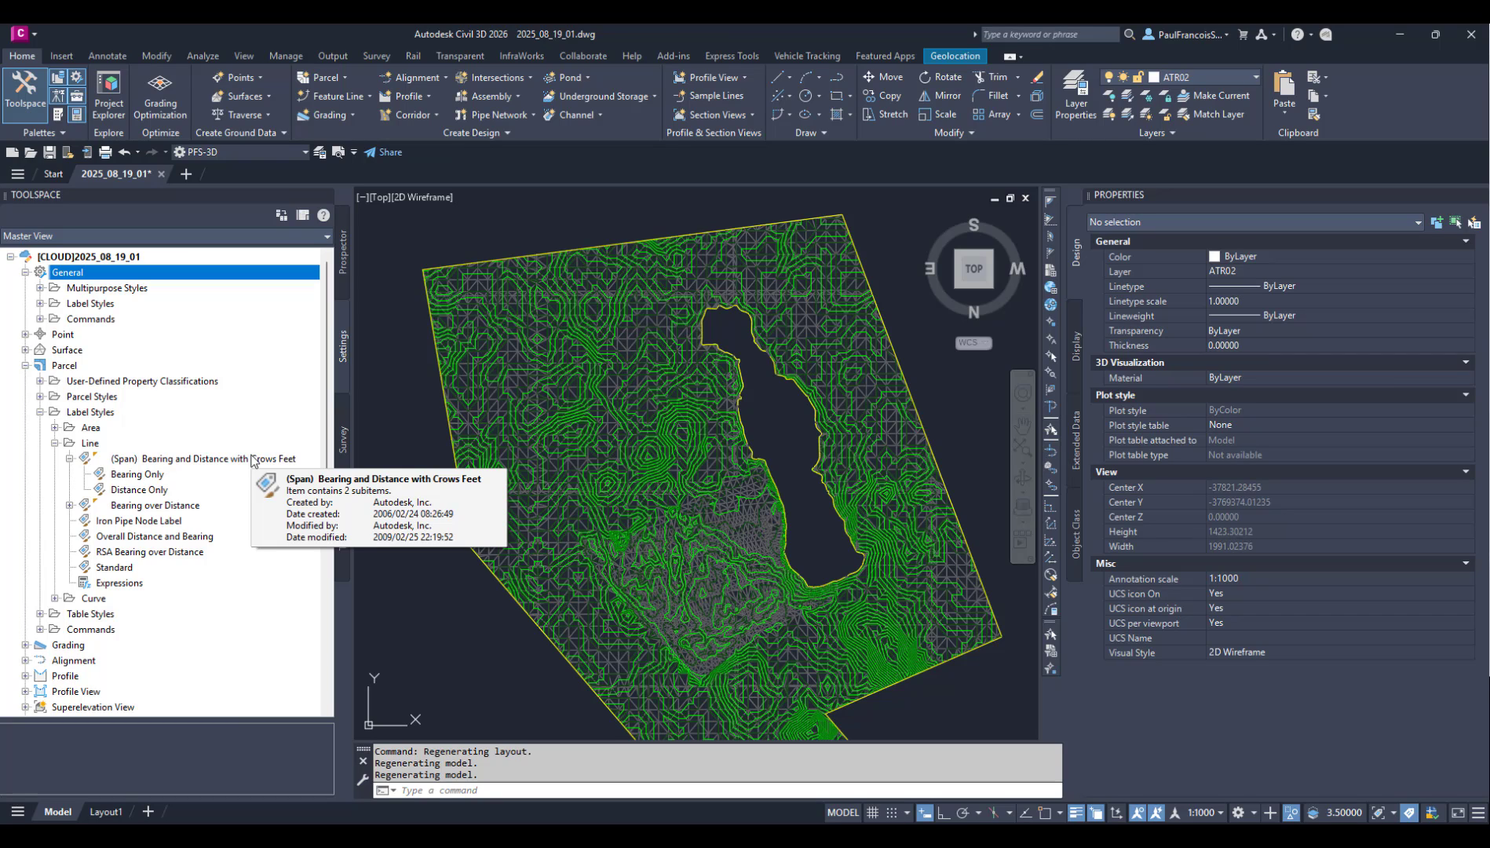
Step: Examine the Bearing Only and Distance Only child styles beneath their parent style, (Span) Bearing and Distance with Crows Feet
click(136, 474)
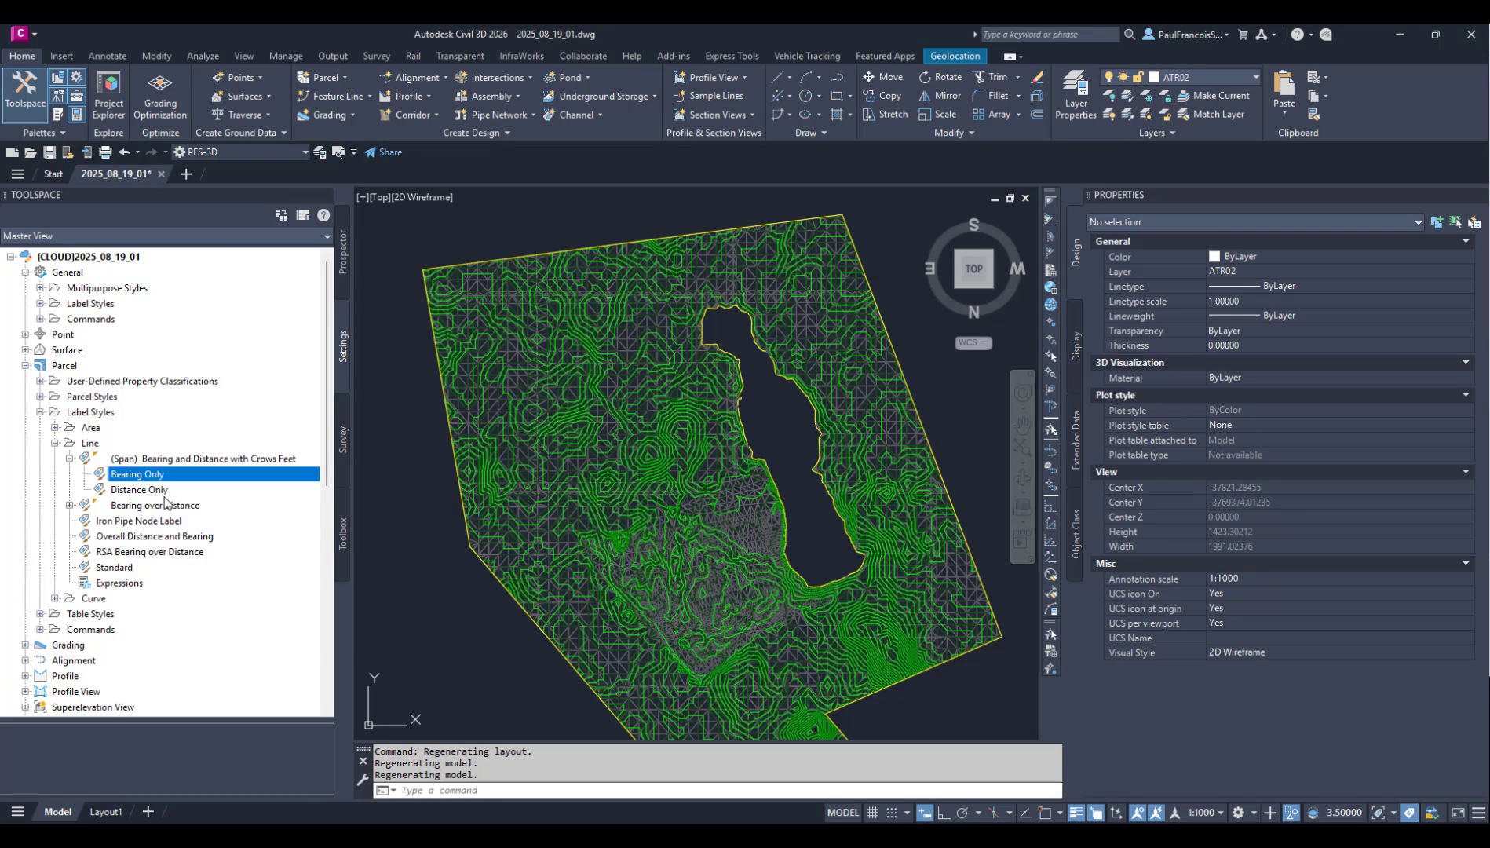
click(149, 490)
key(Up)
click(149, 490)
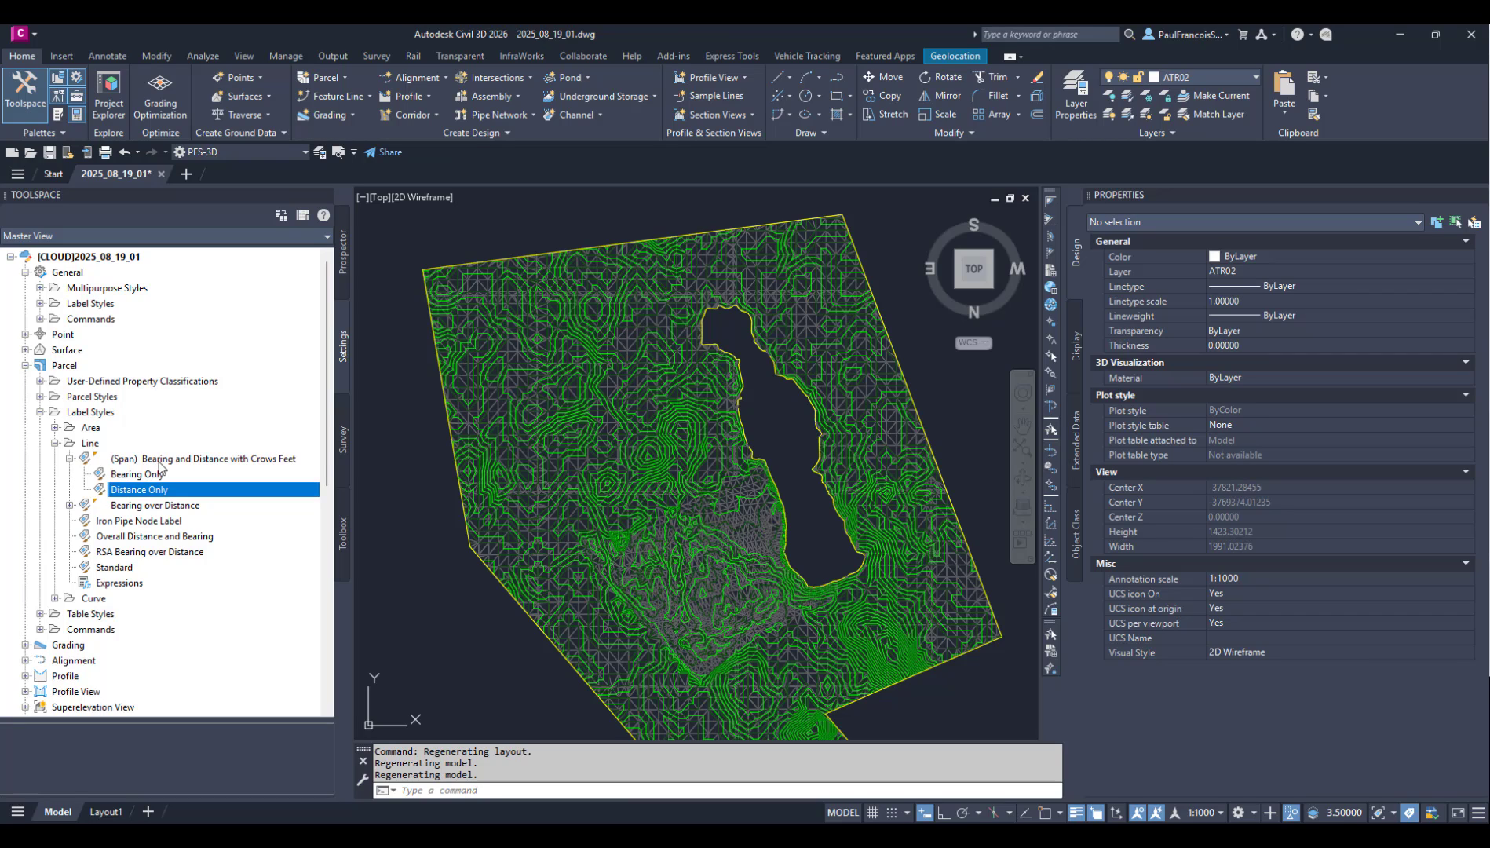
click(141, 463)
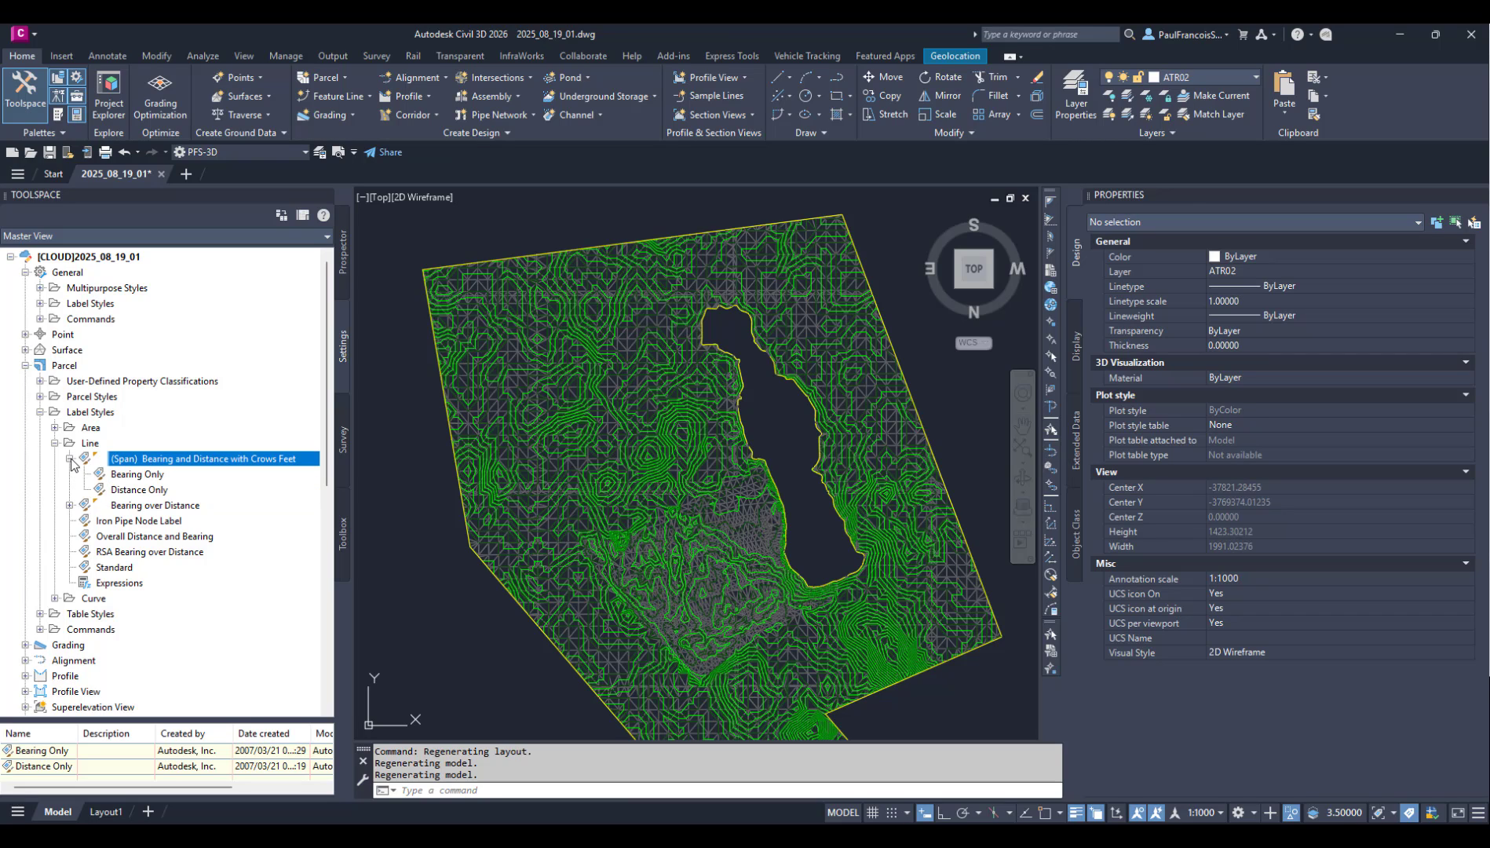
click(131, 476)
click(135, 490)
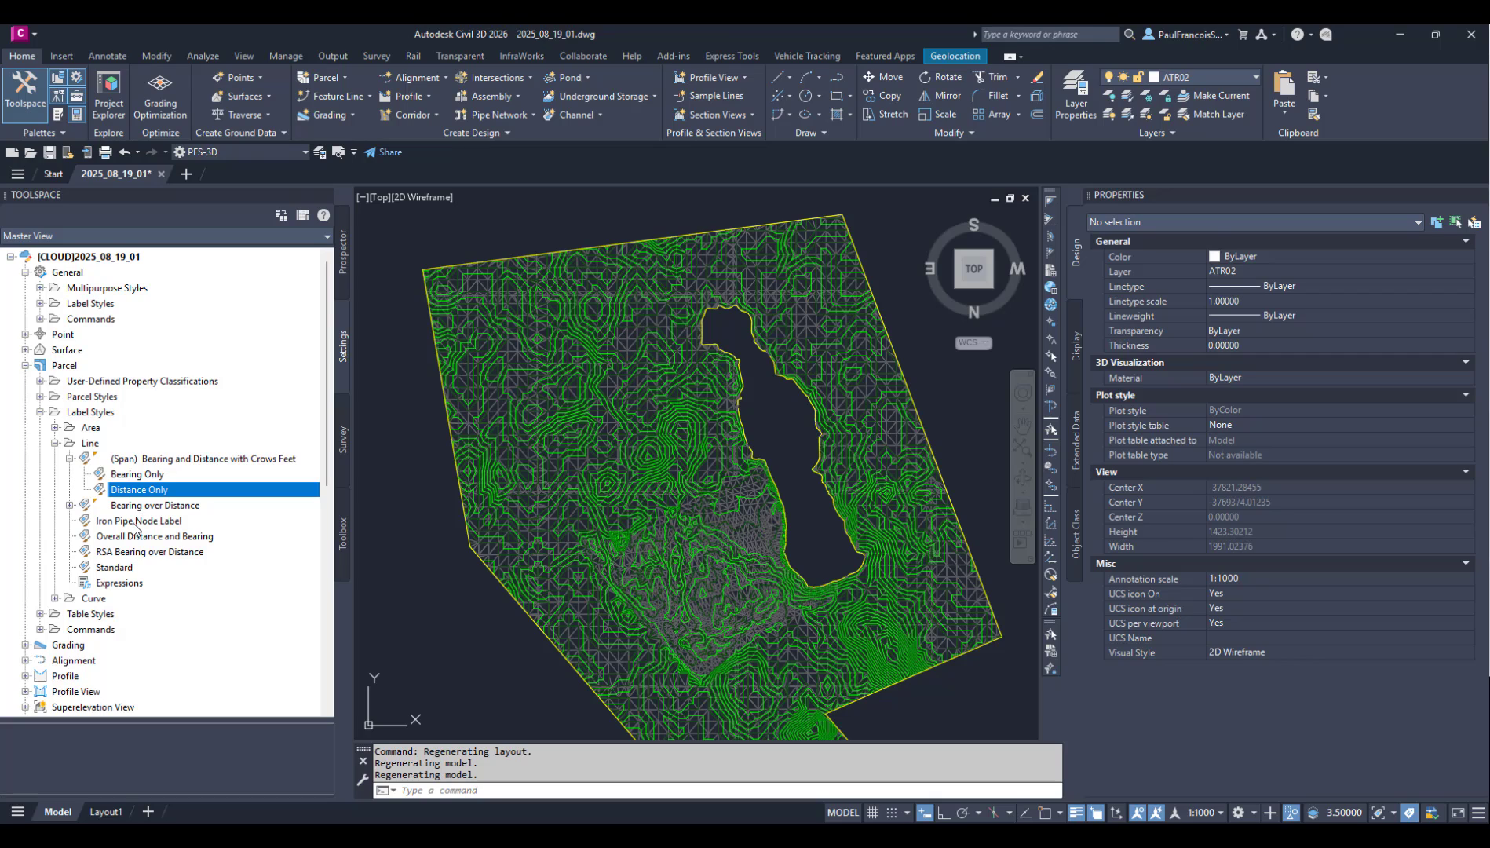
Step: Expand the Parcel line label style Bearing over Distance and examine its child styles Bearing, Bearing over Distance.Tag.1 and Distance
click(69, 505)
click(127, 522)
click(140, 539)
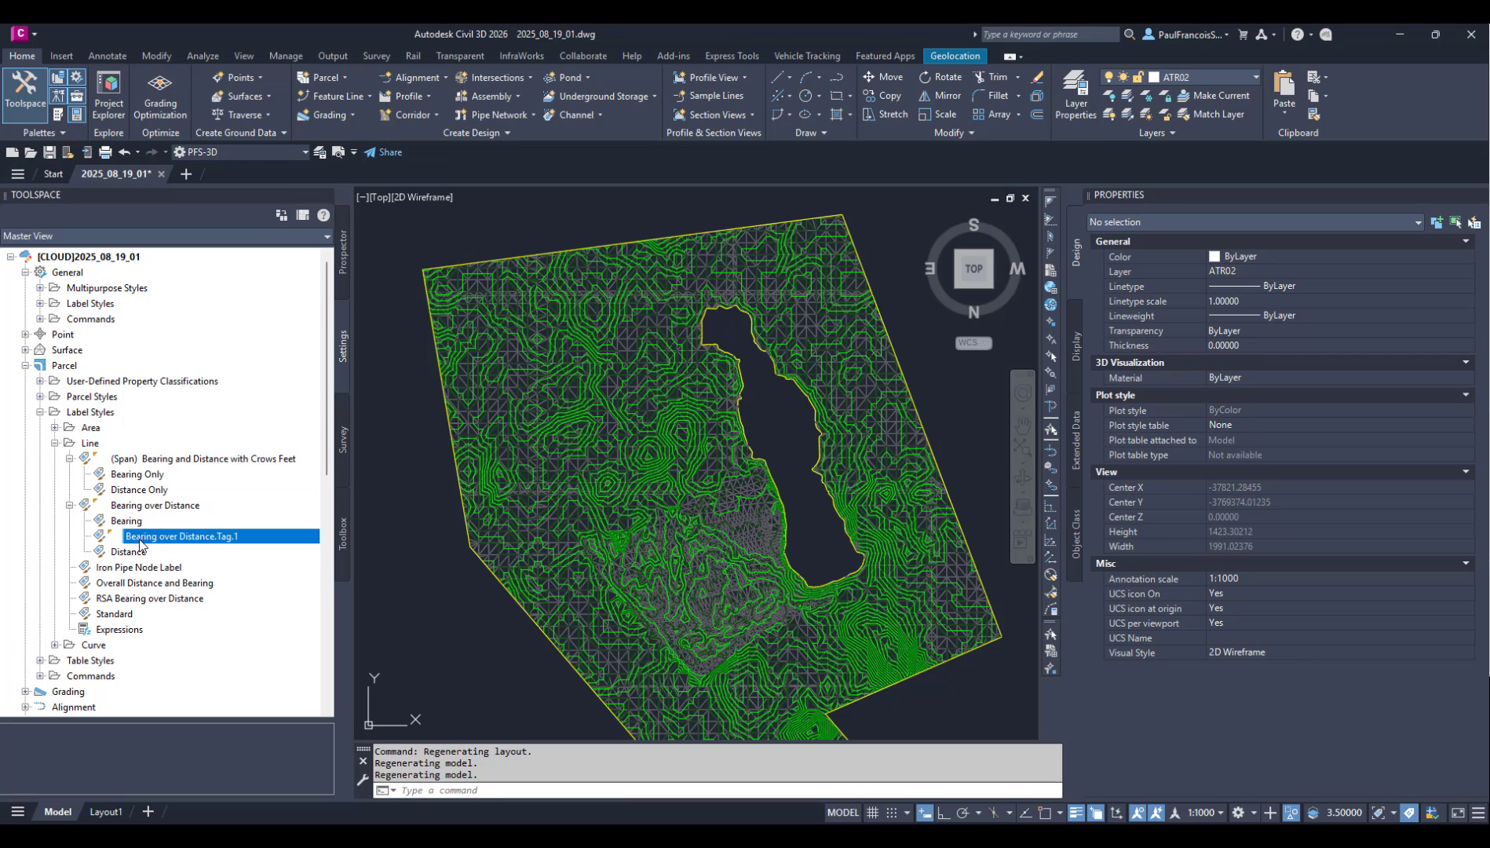
click(128, 551)
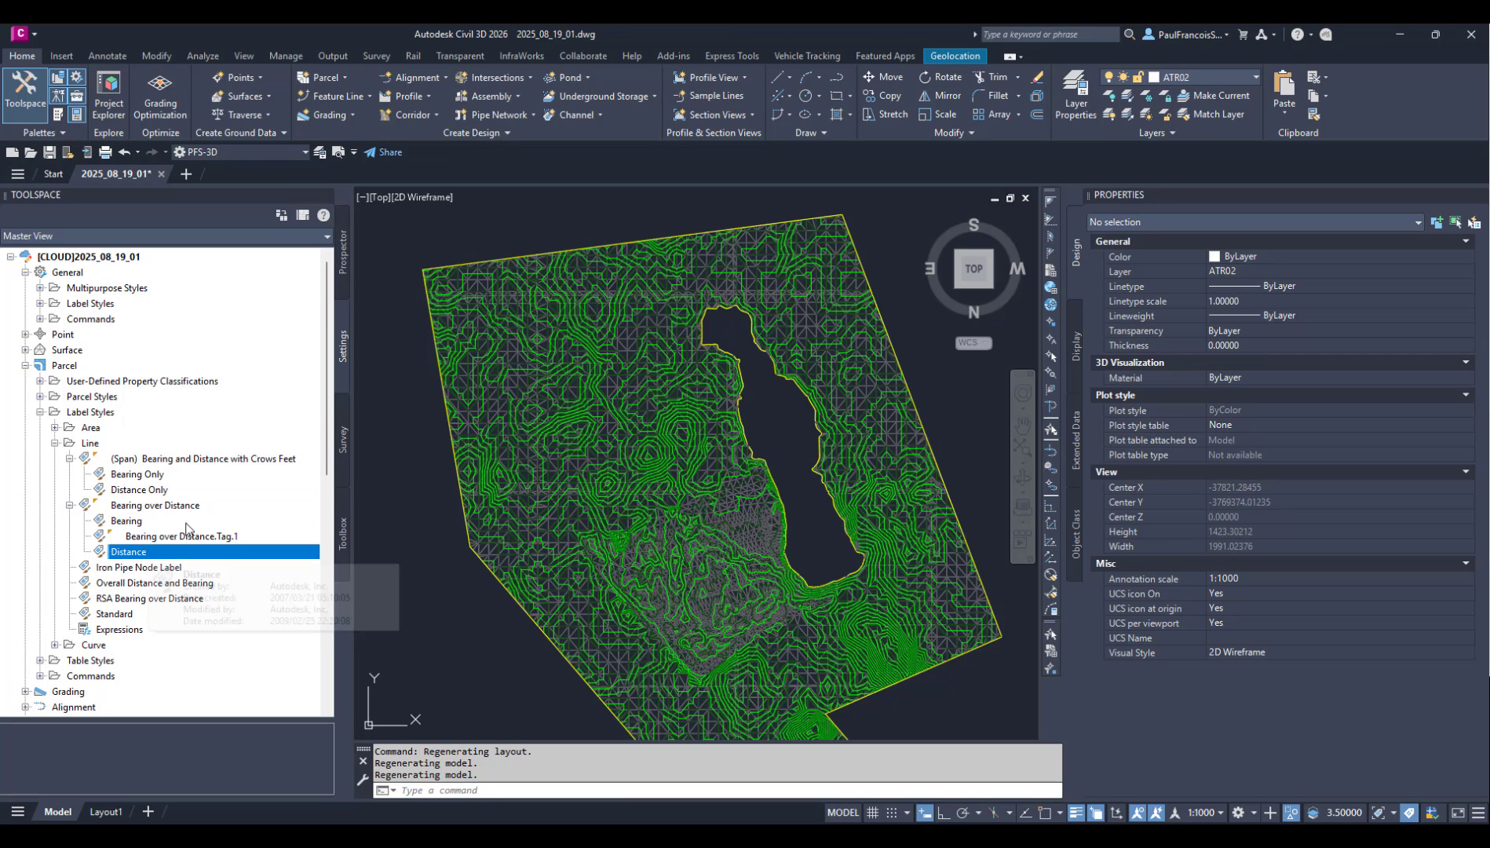
Step: Expand the General collection's line label styles and compare their Bearing Only style with the Parcel collection's Bearing Only child style
click(40, 304)
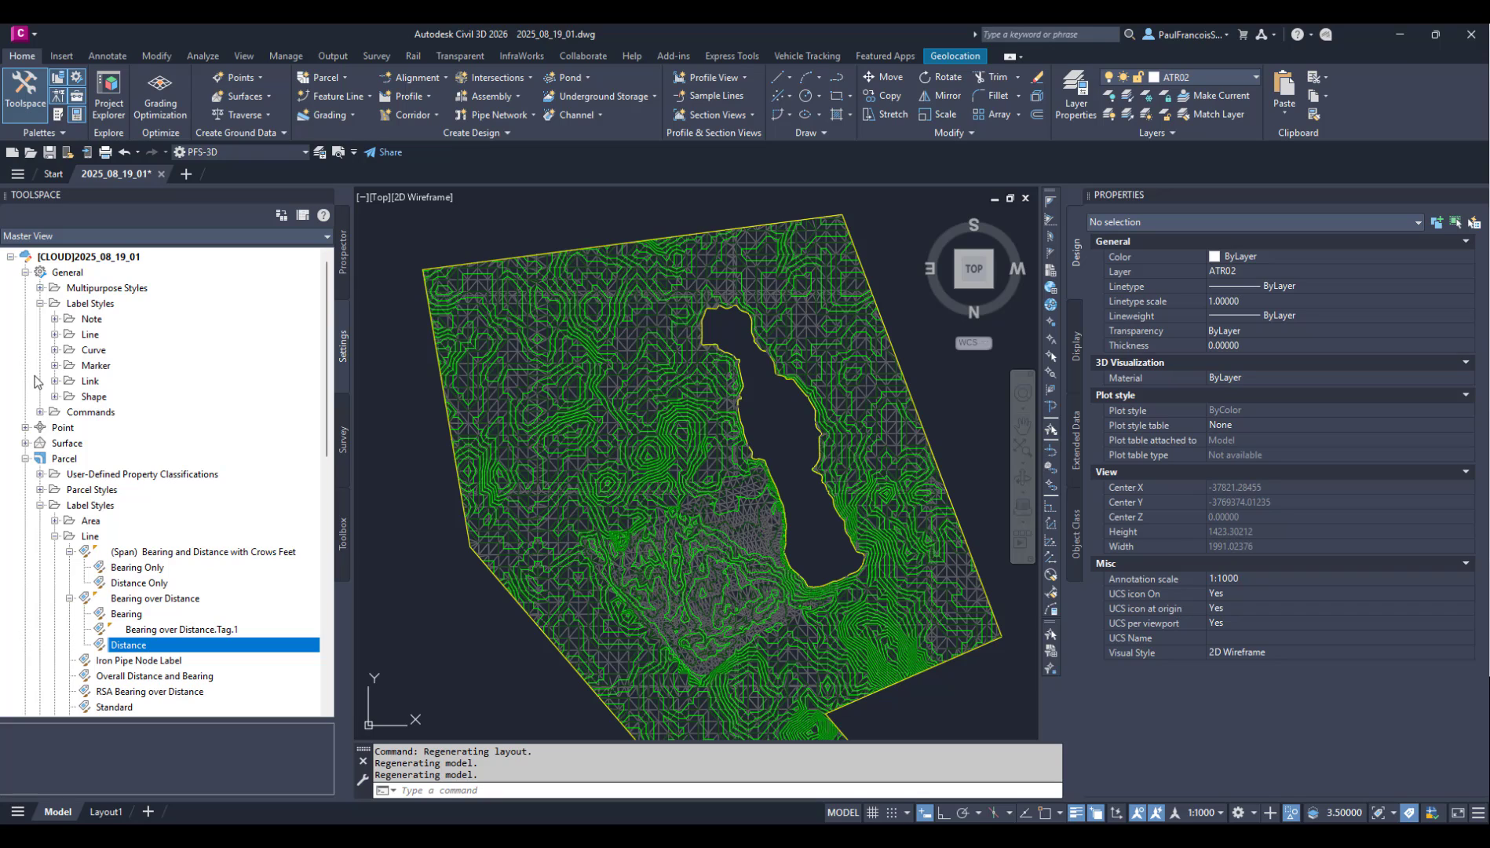
click(55, 334)
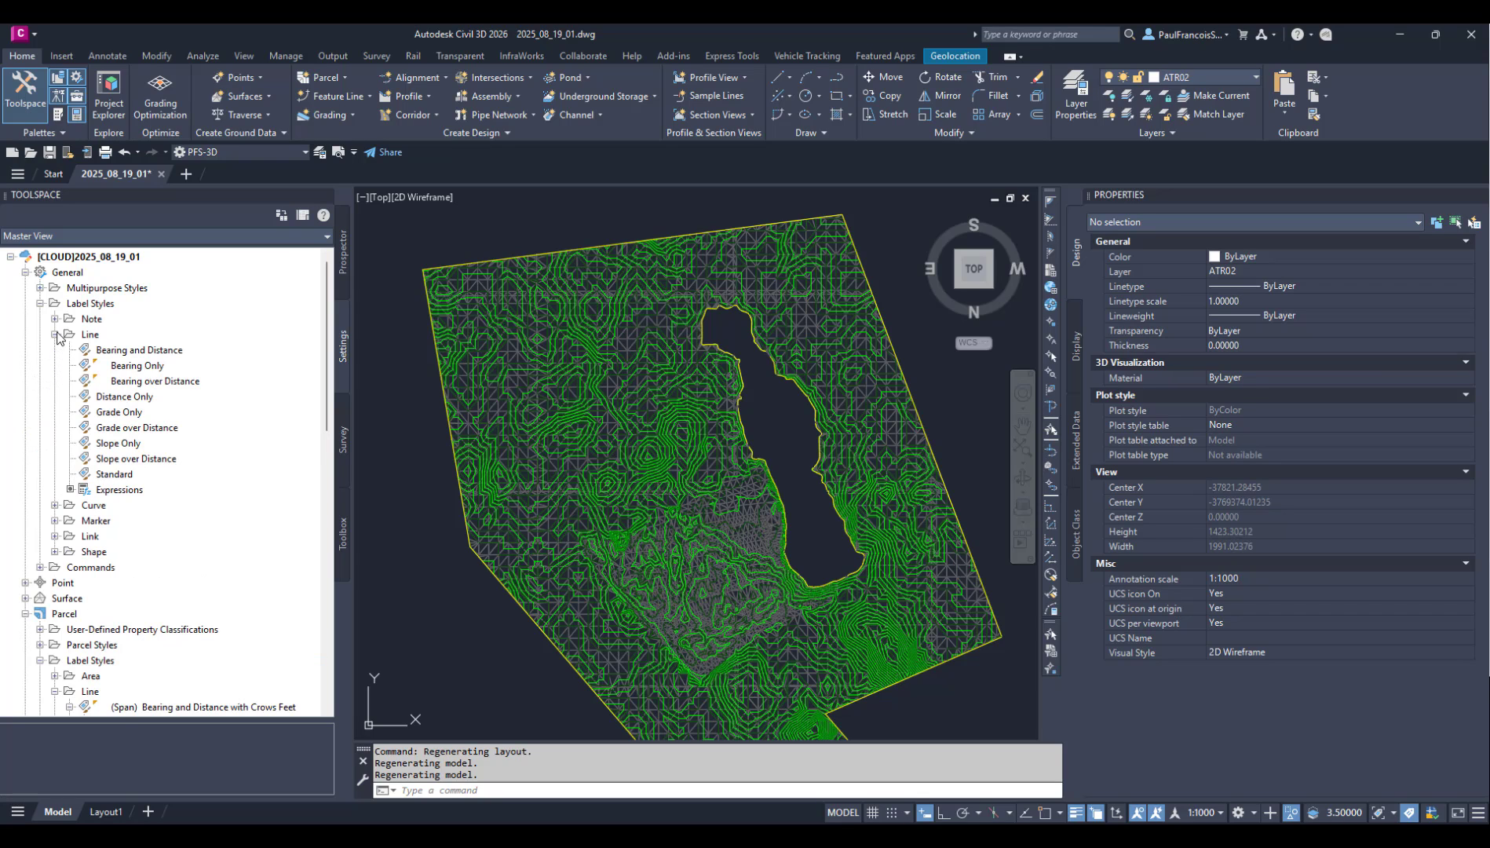
scroll(59, 351, down, 3)
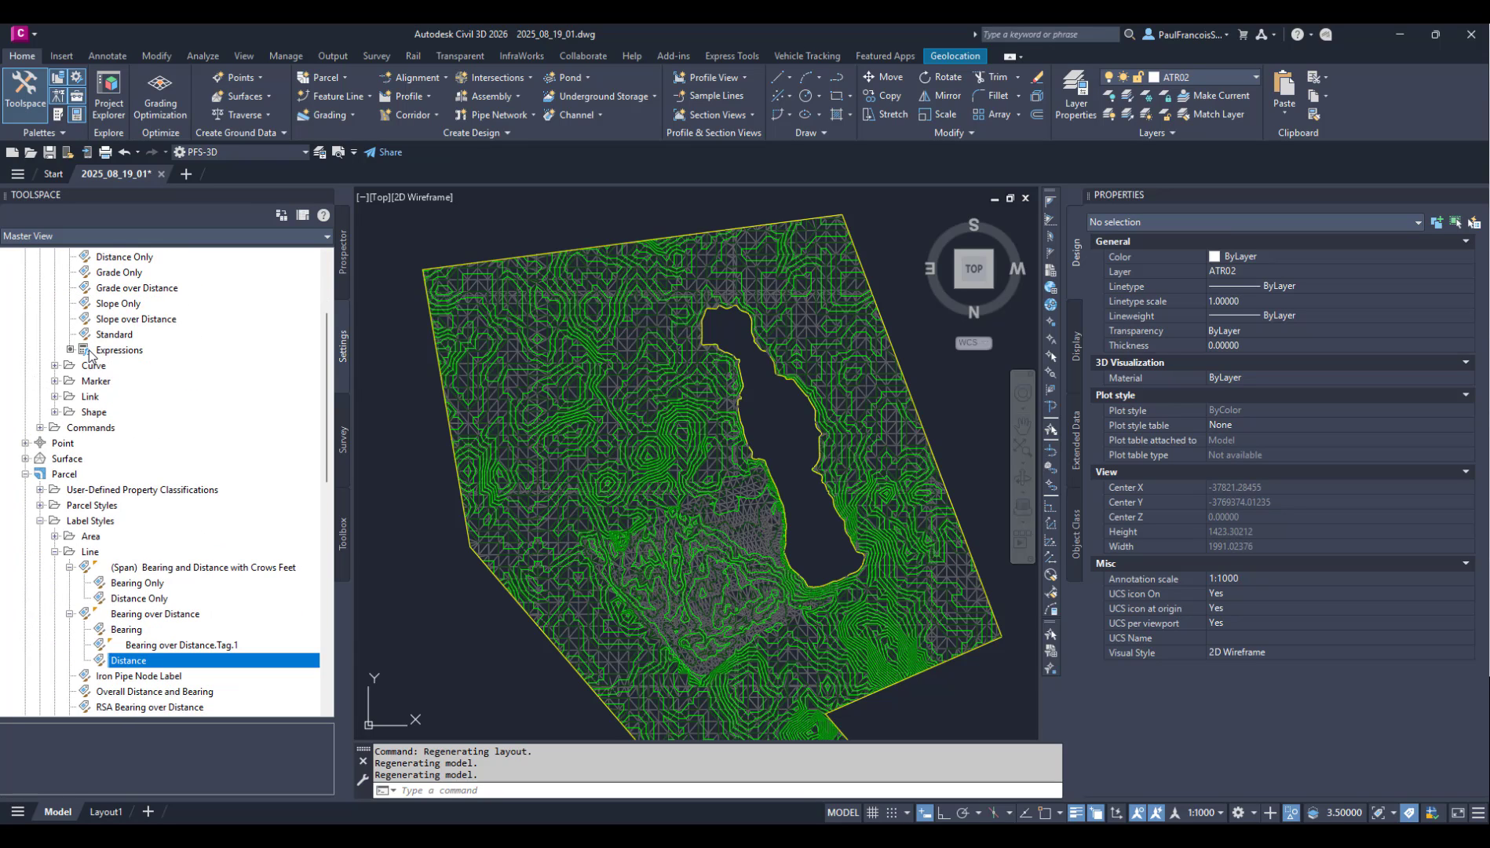
click(138, 584)
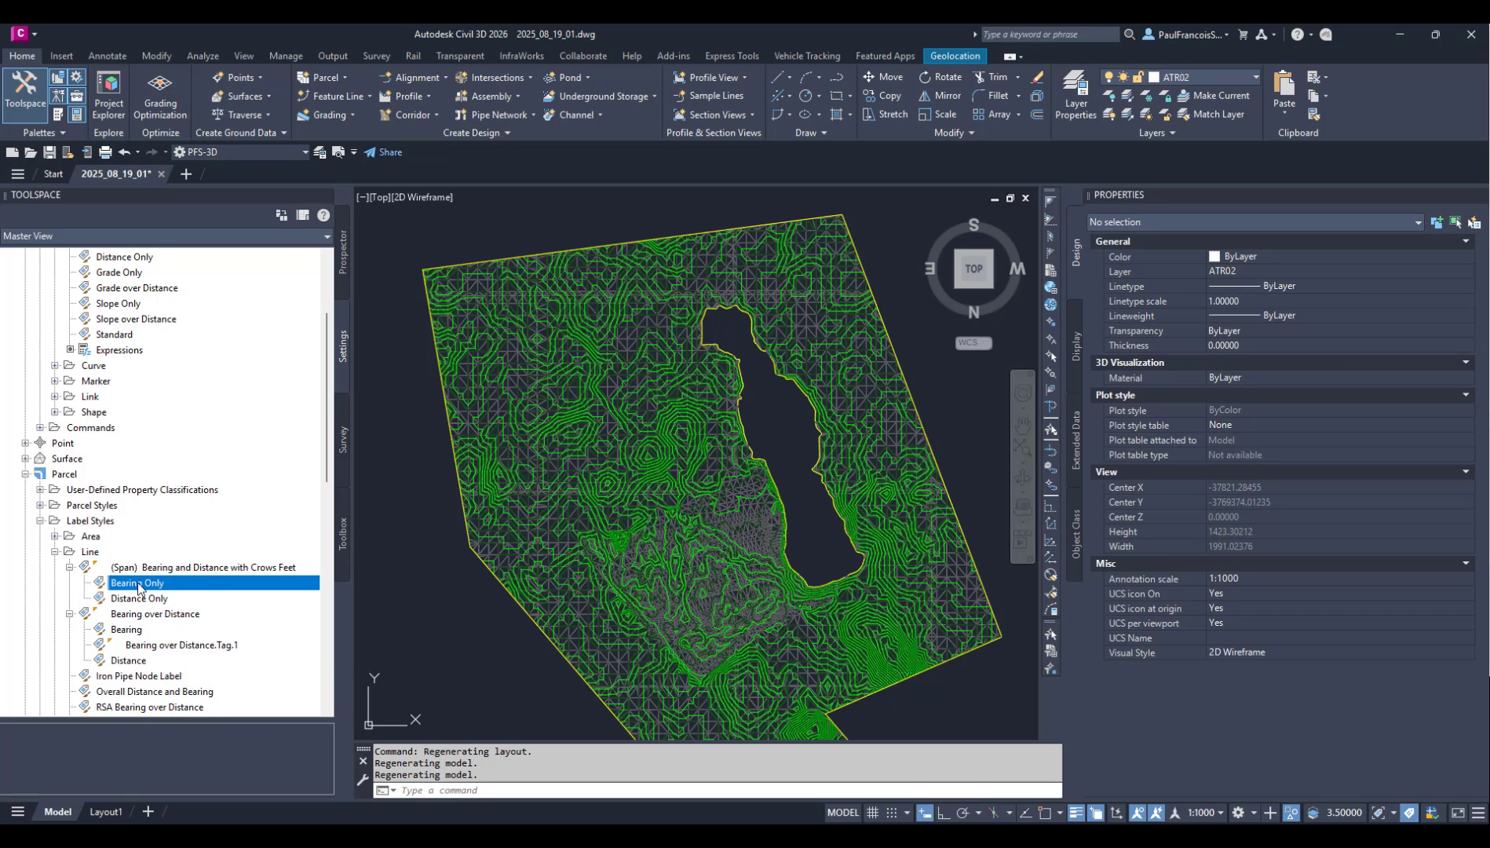
key(ctrl)
key(ctrl)
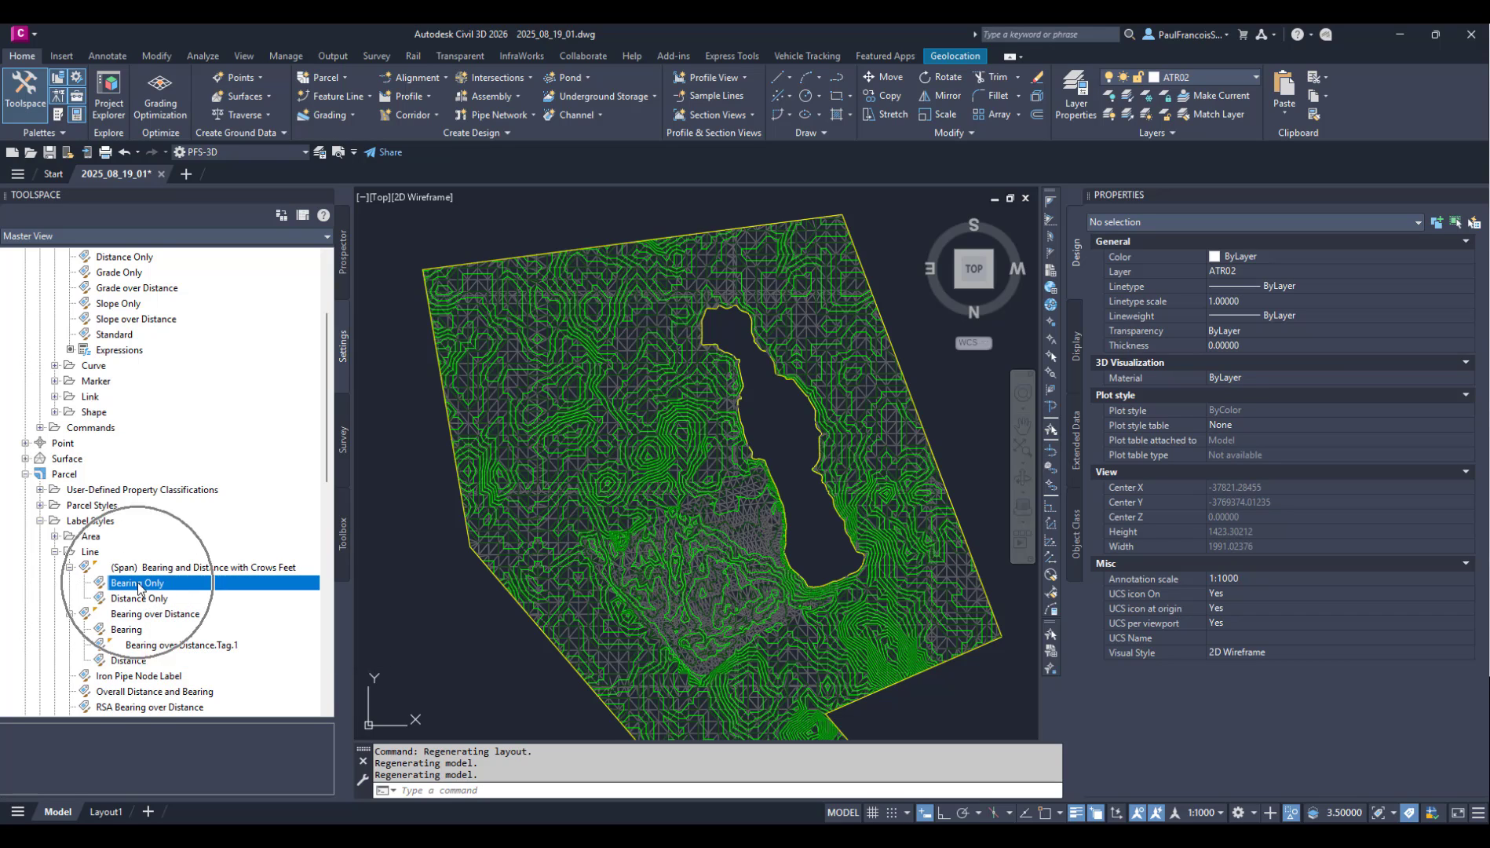
scroll(138, 584, up, 3)
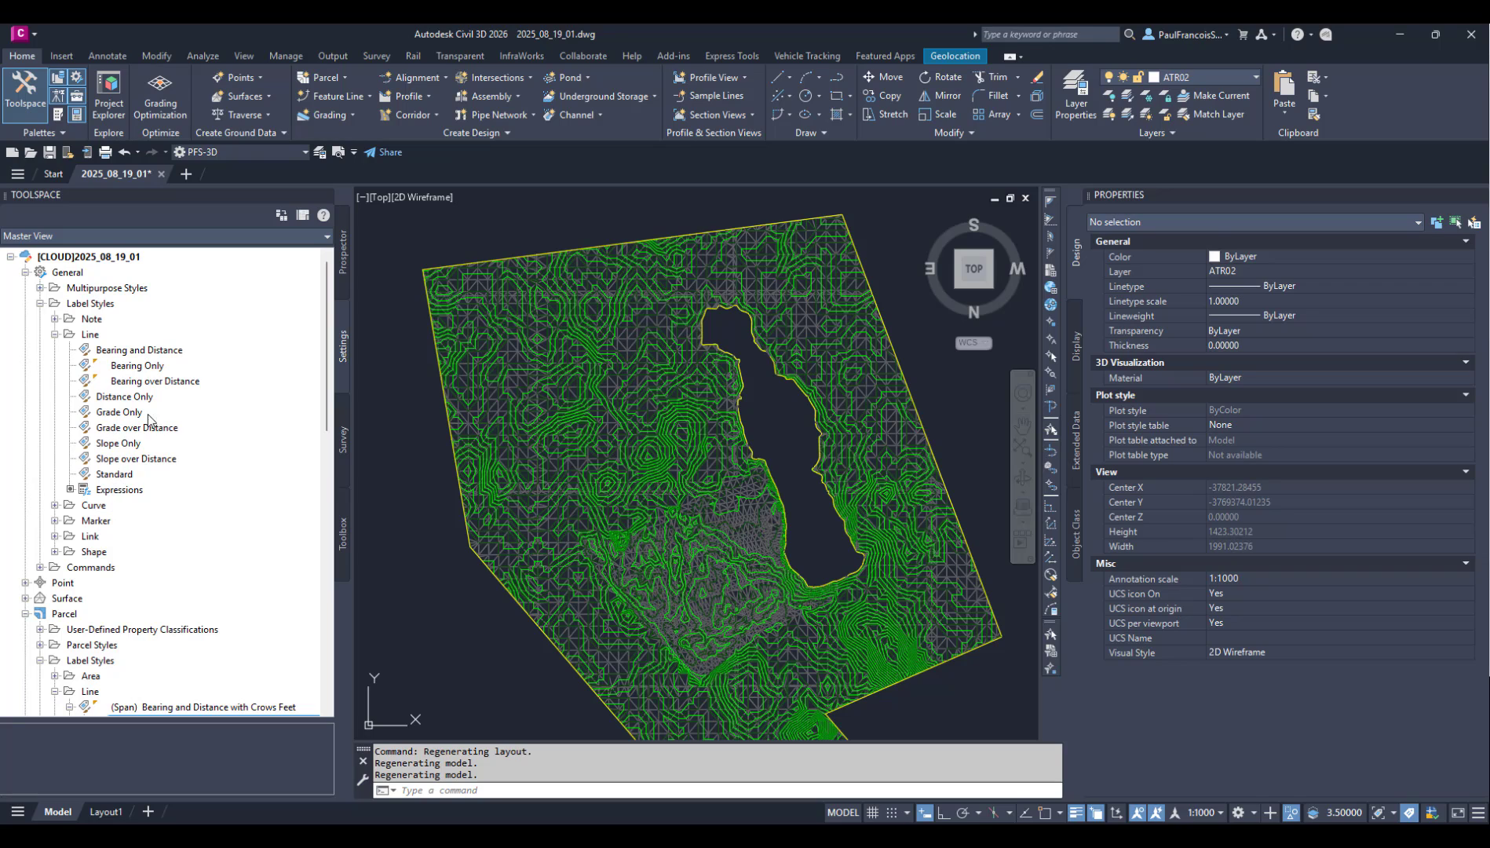
click(138, 365)
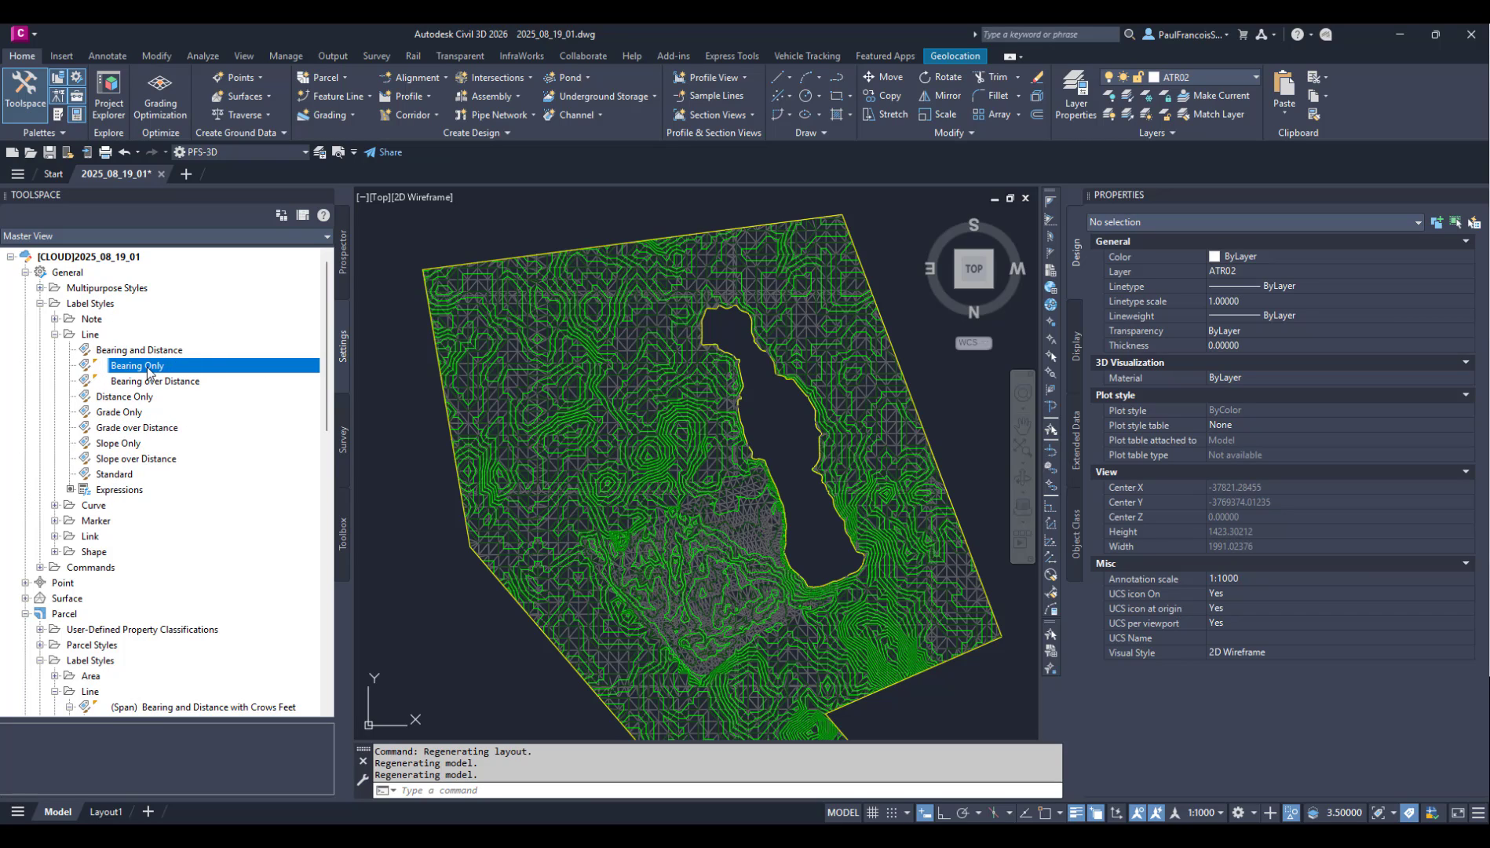
scroll(149, 372, down, 4)
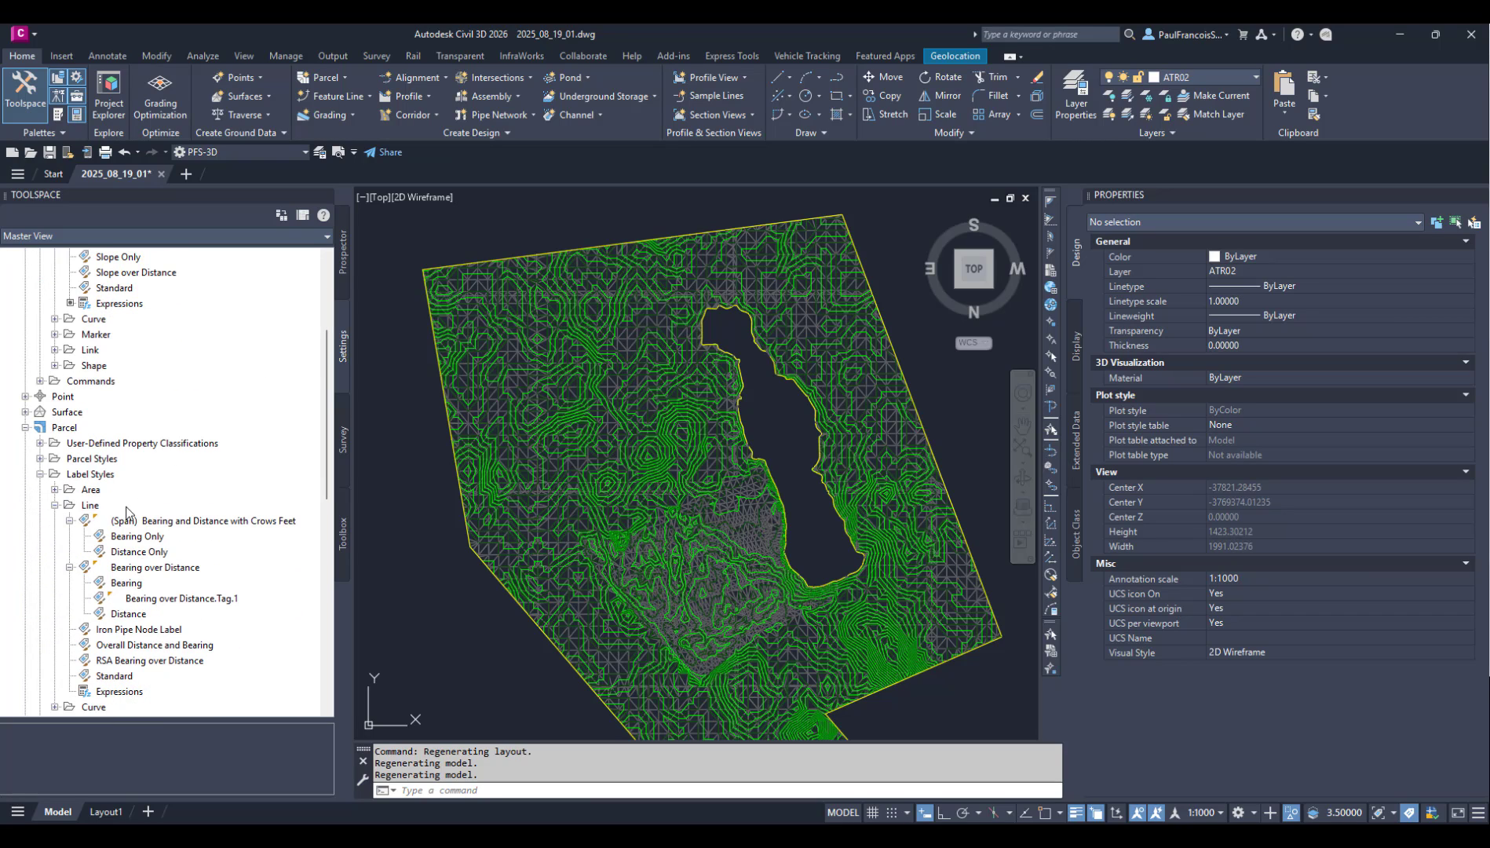
scroll(137, 554, up, 4)
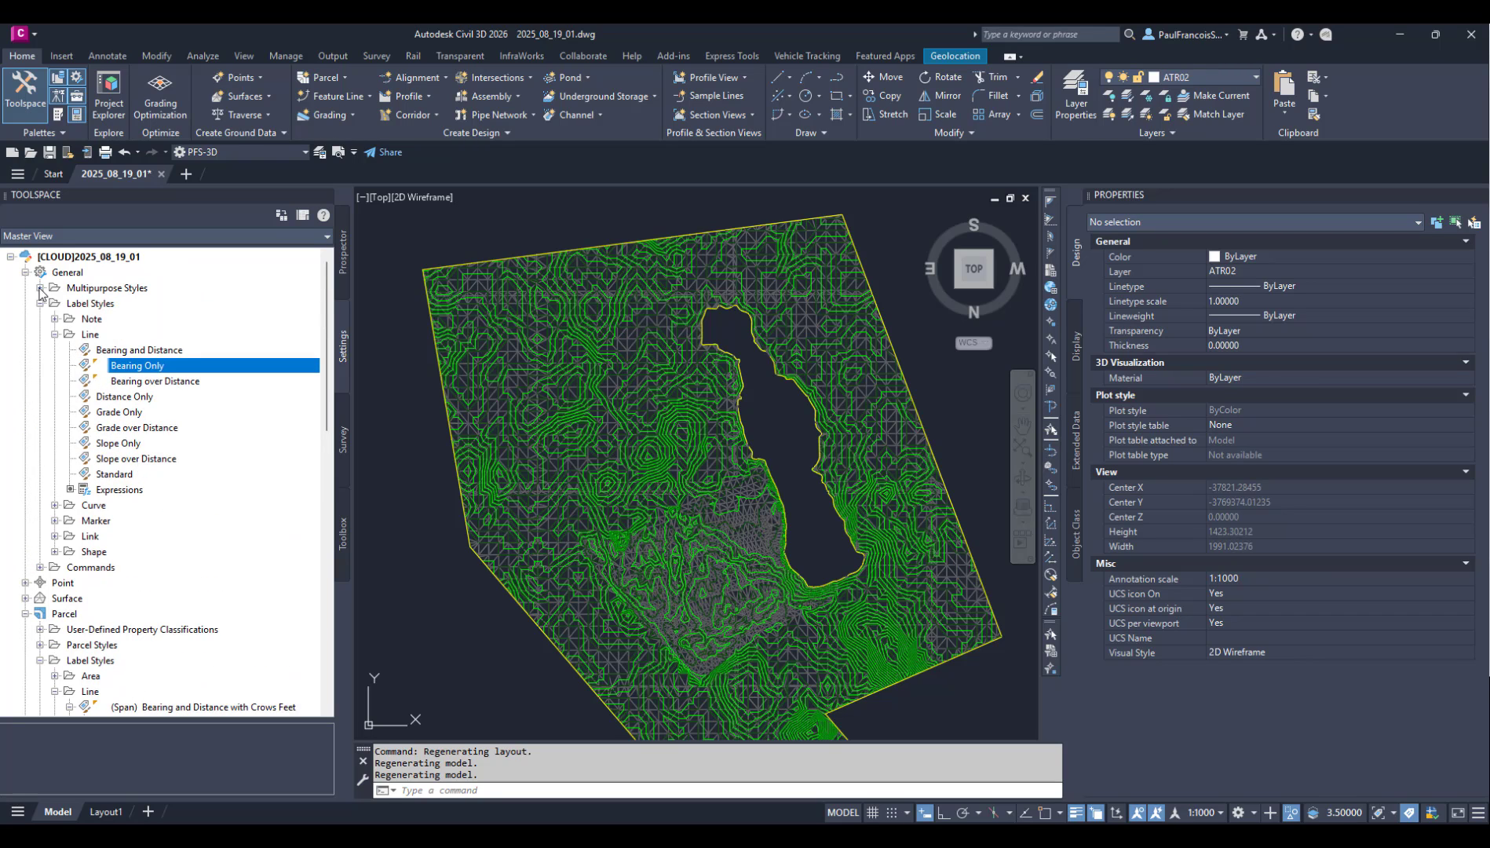
Step: Collapse the General collection with its Label Styles and Line folders, and collapse the Parcel collection after reviewing its line label styles
click(25, 272)
click(25, 319)
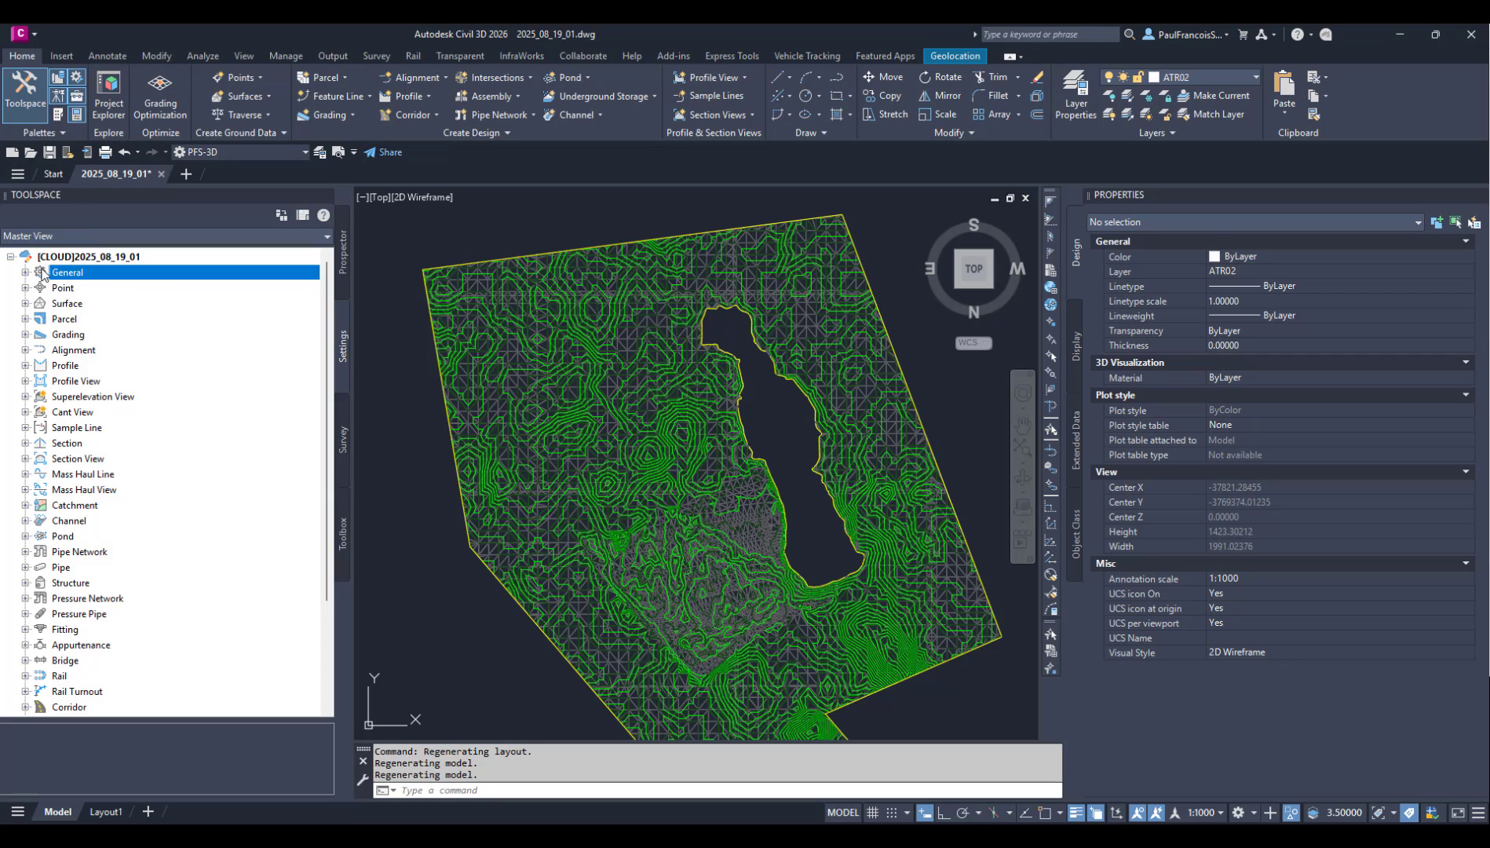
click(26, 272)
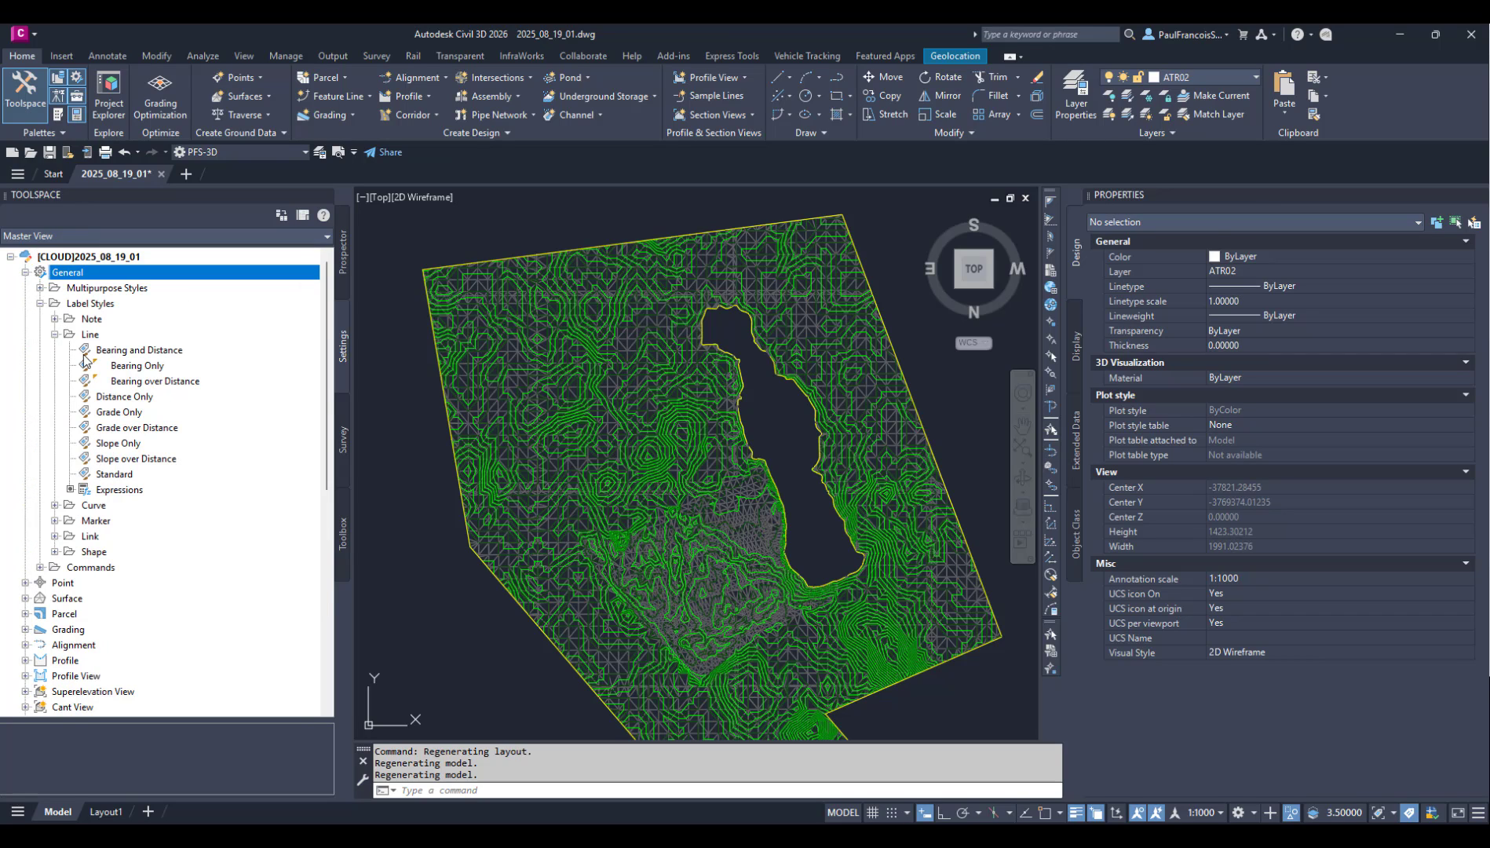
click(54, 335)
click(40, 303)
click(25, 272)
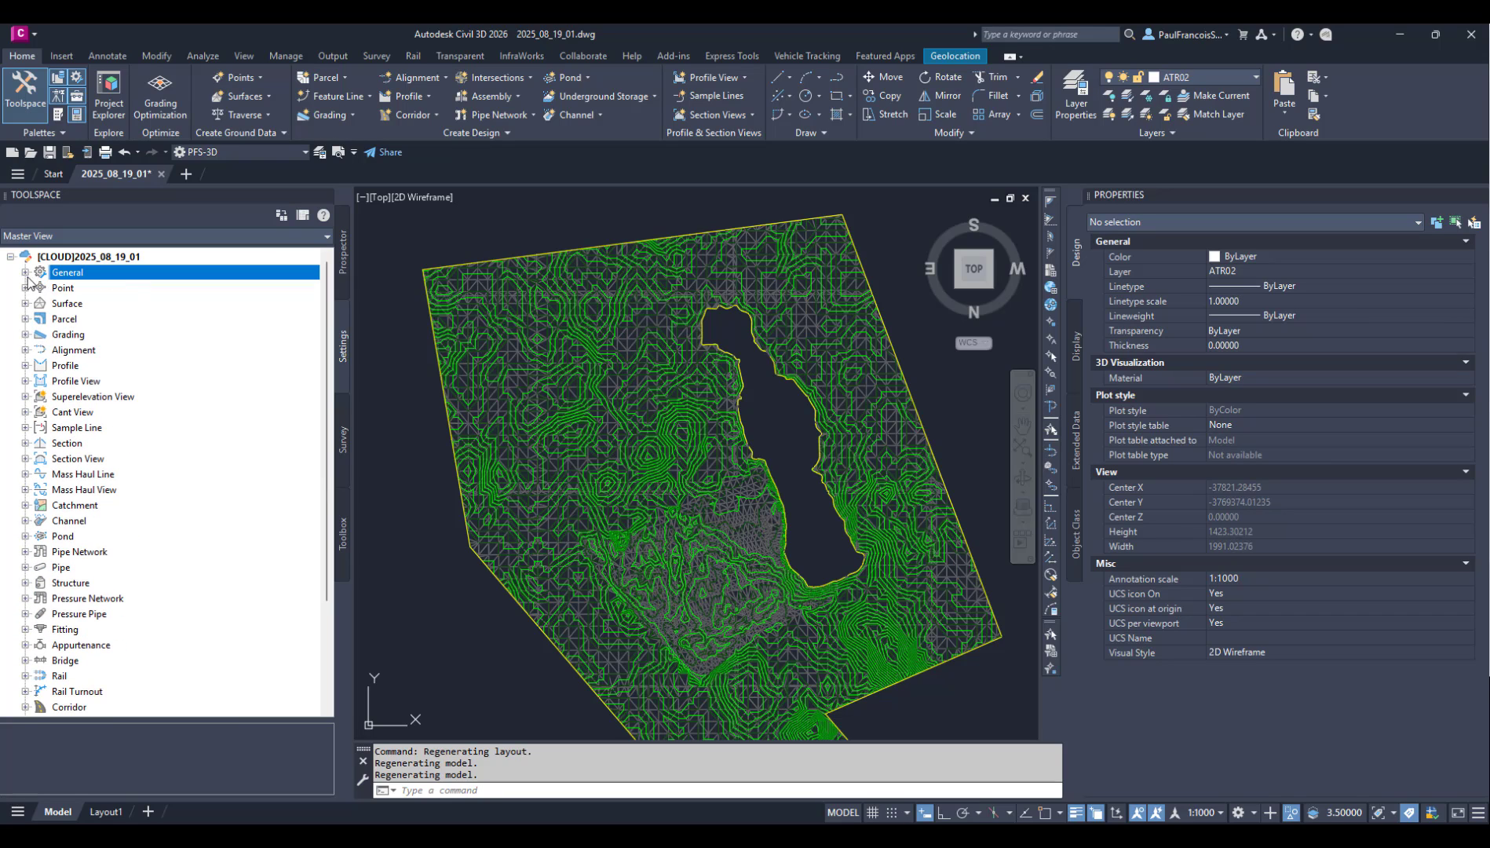
click(24, 318)
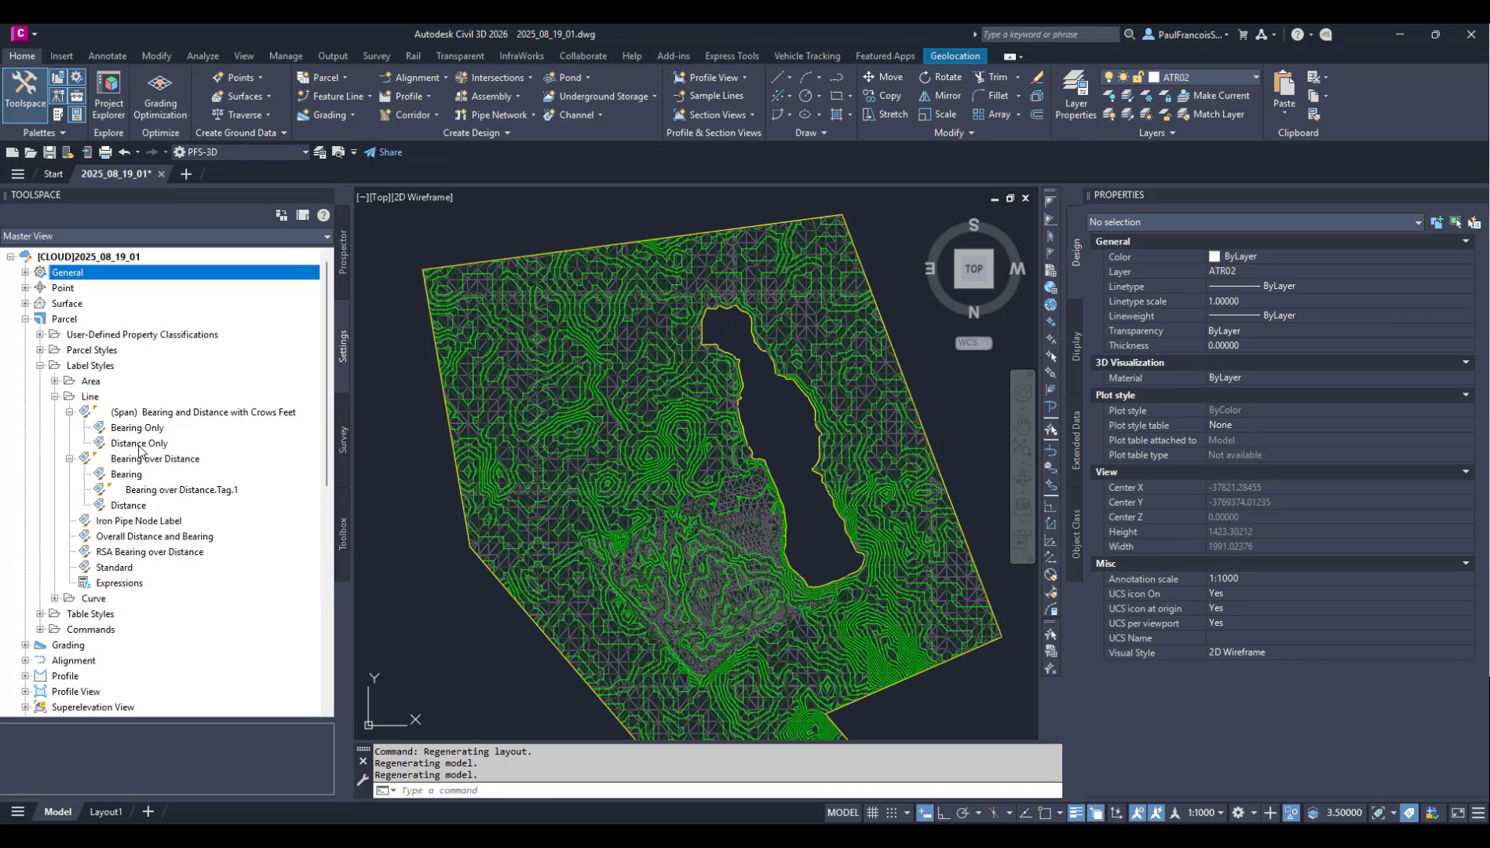
click(24, 319)
Step: Examine the Parcel feature settings, including the Labeling prompt method and the remaining setting categories, and close them without changes
right_click(73, 319)
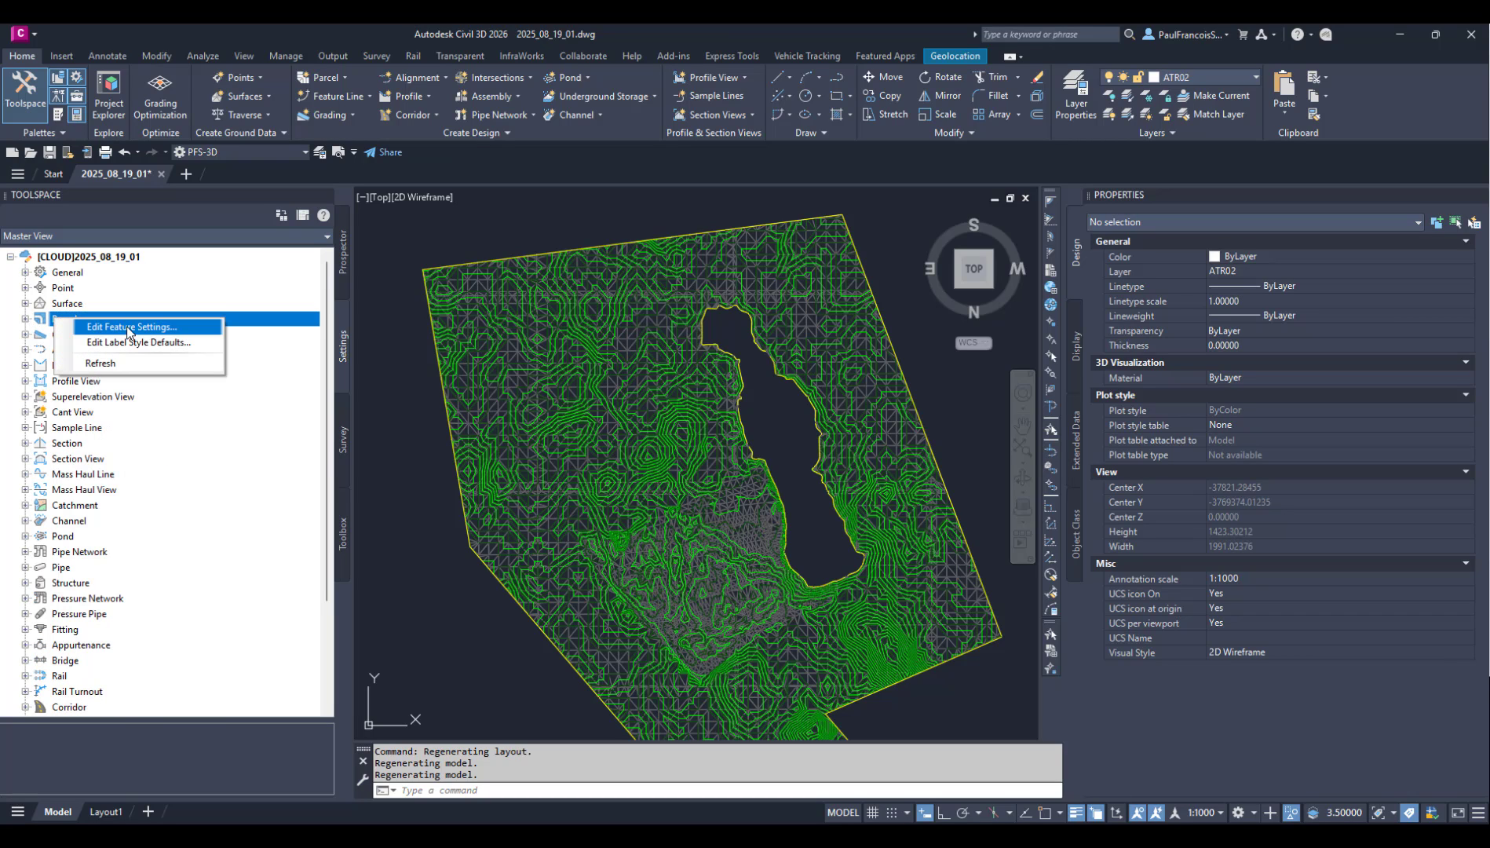
click(130, 327)
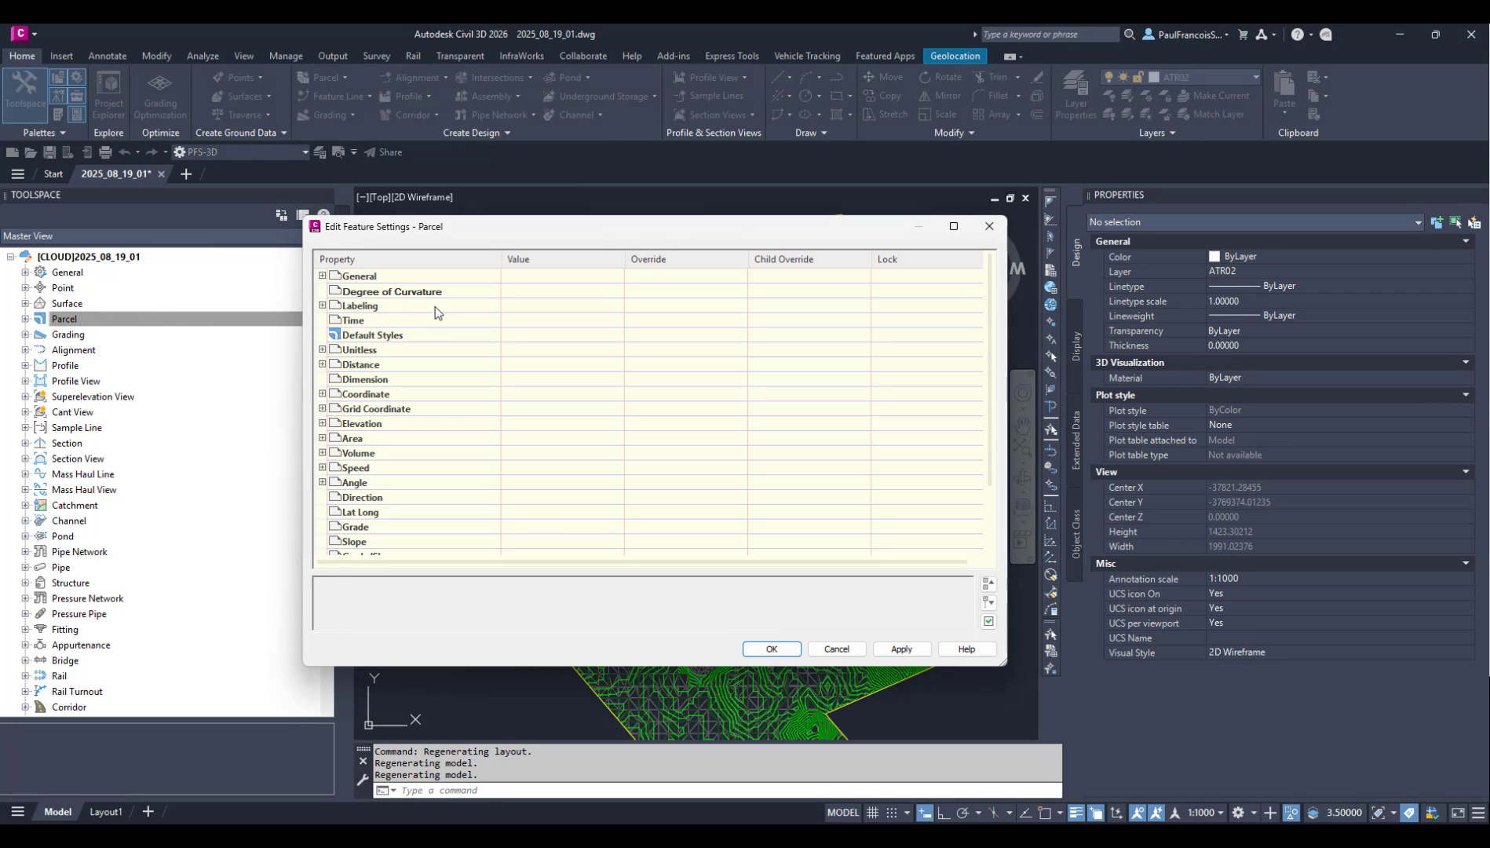
click(323, 305)
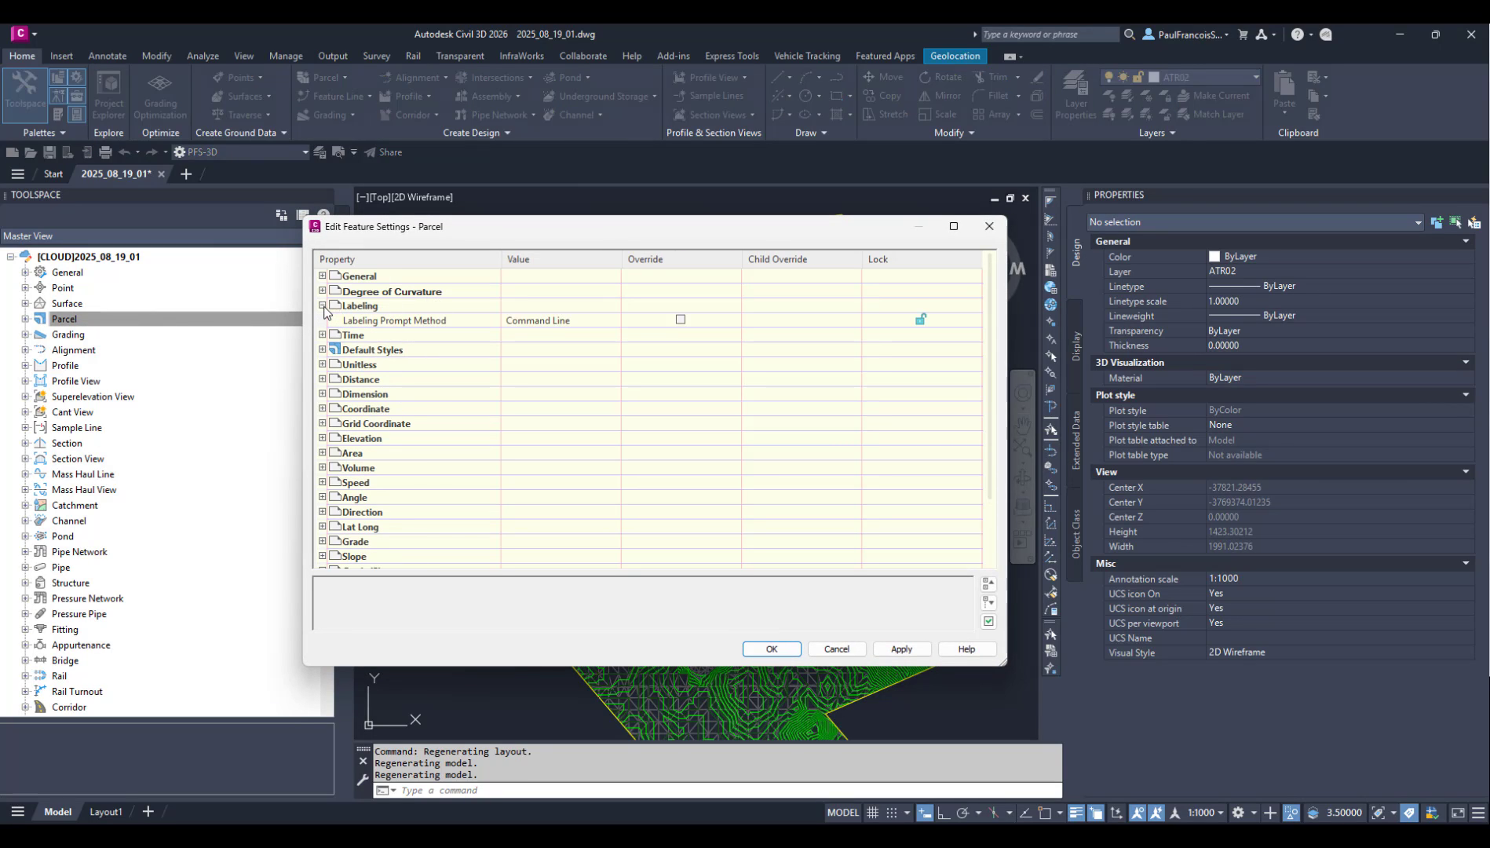
click(323, 306)
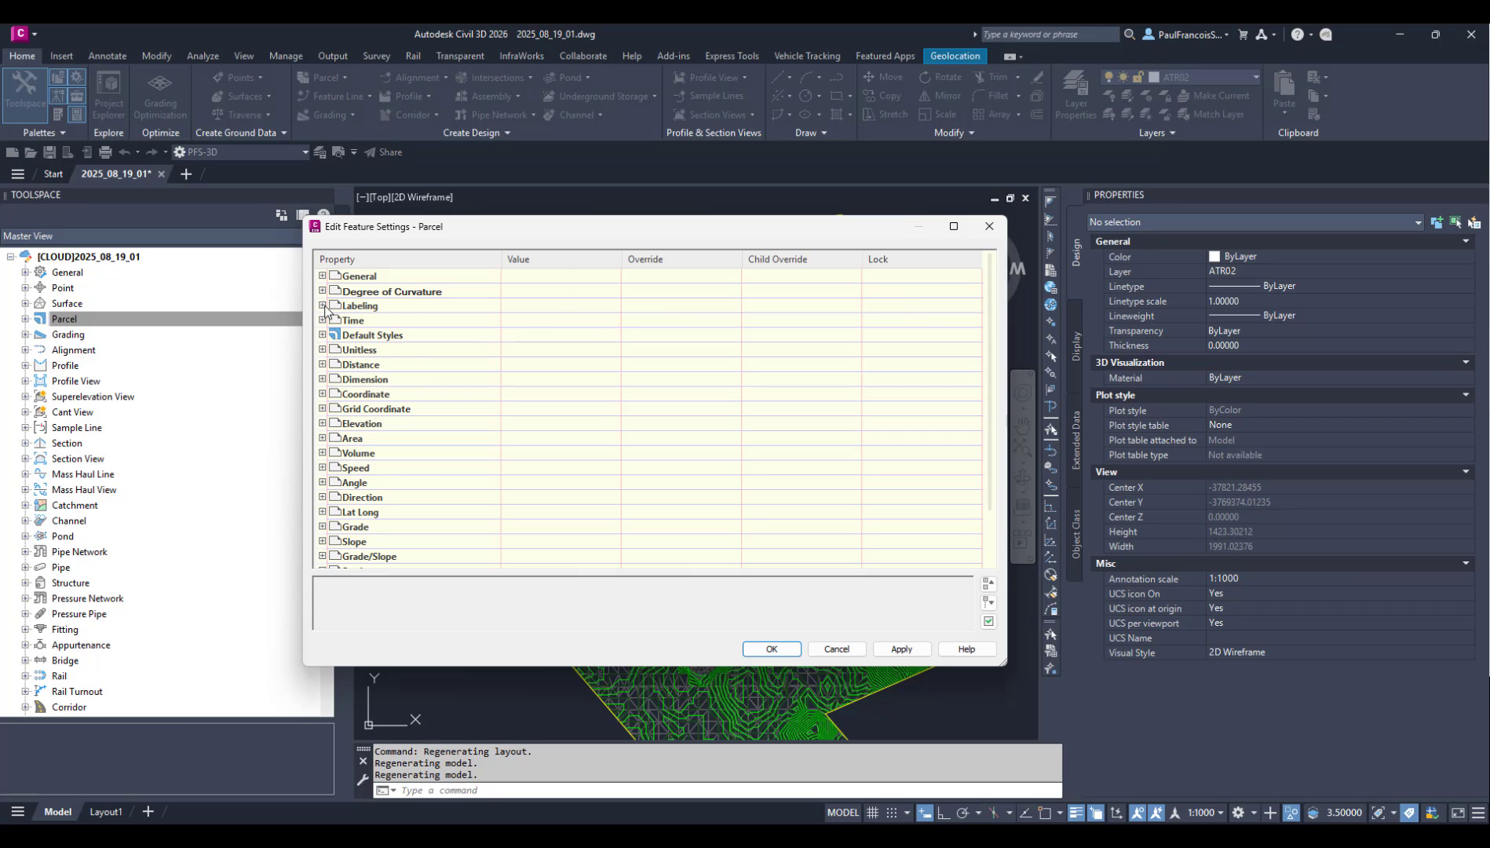
scroll(370, 421, down, 2)
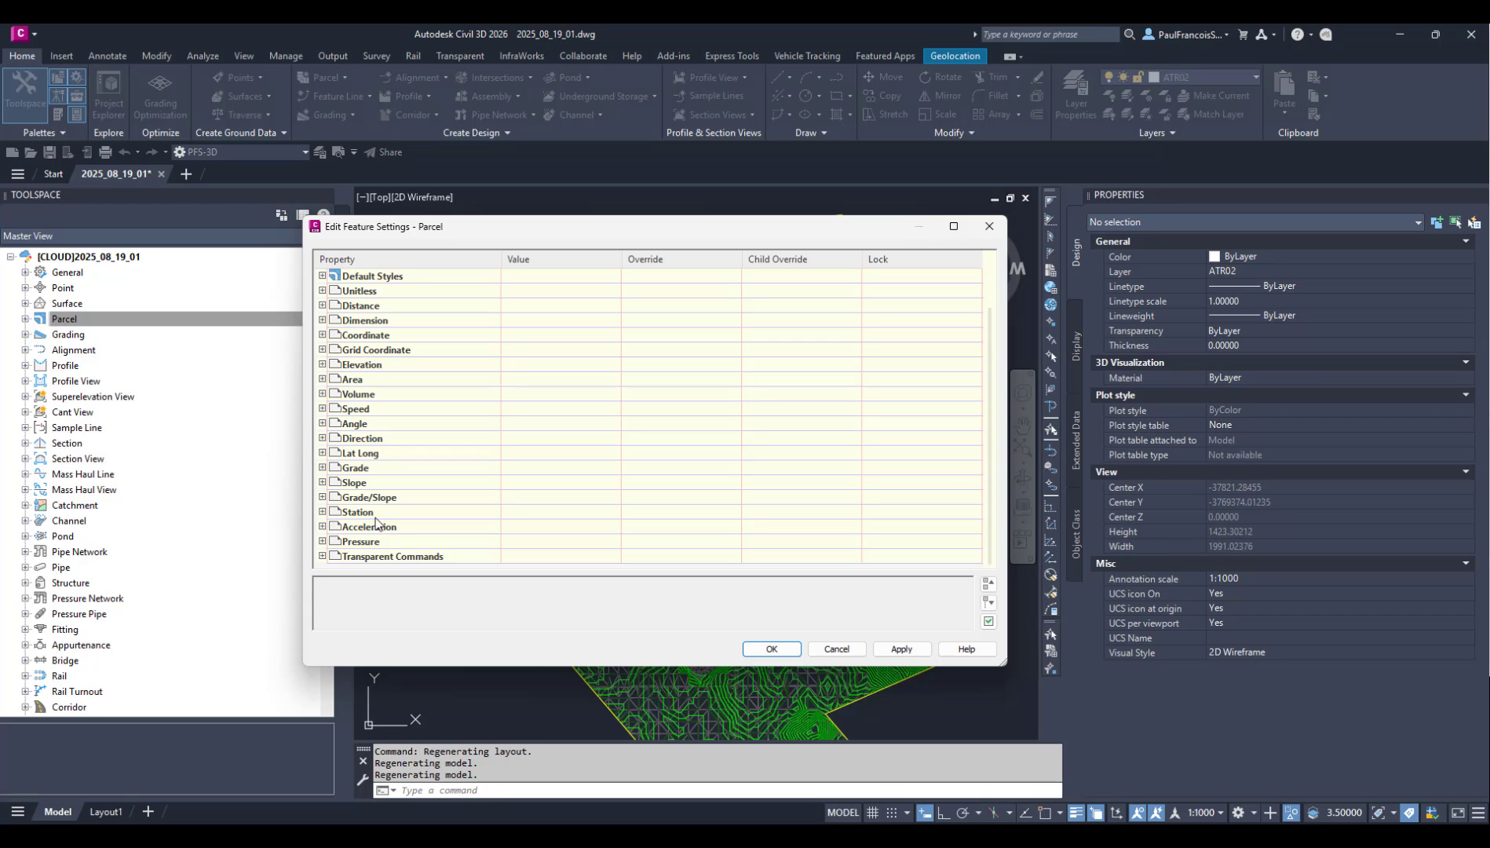
scroll(372, 482, up, 2)
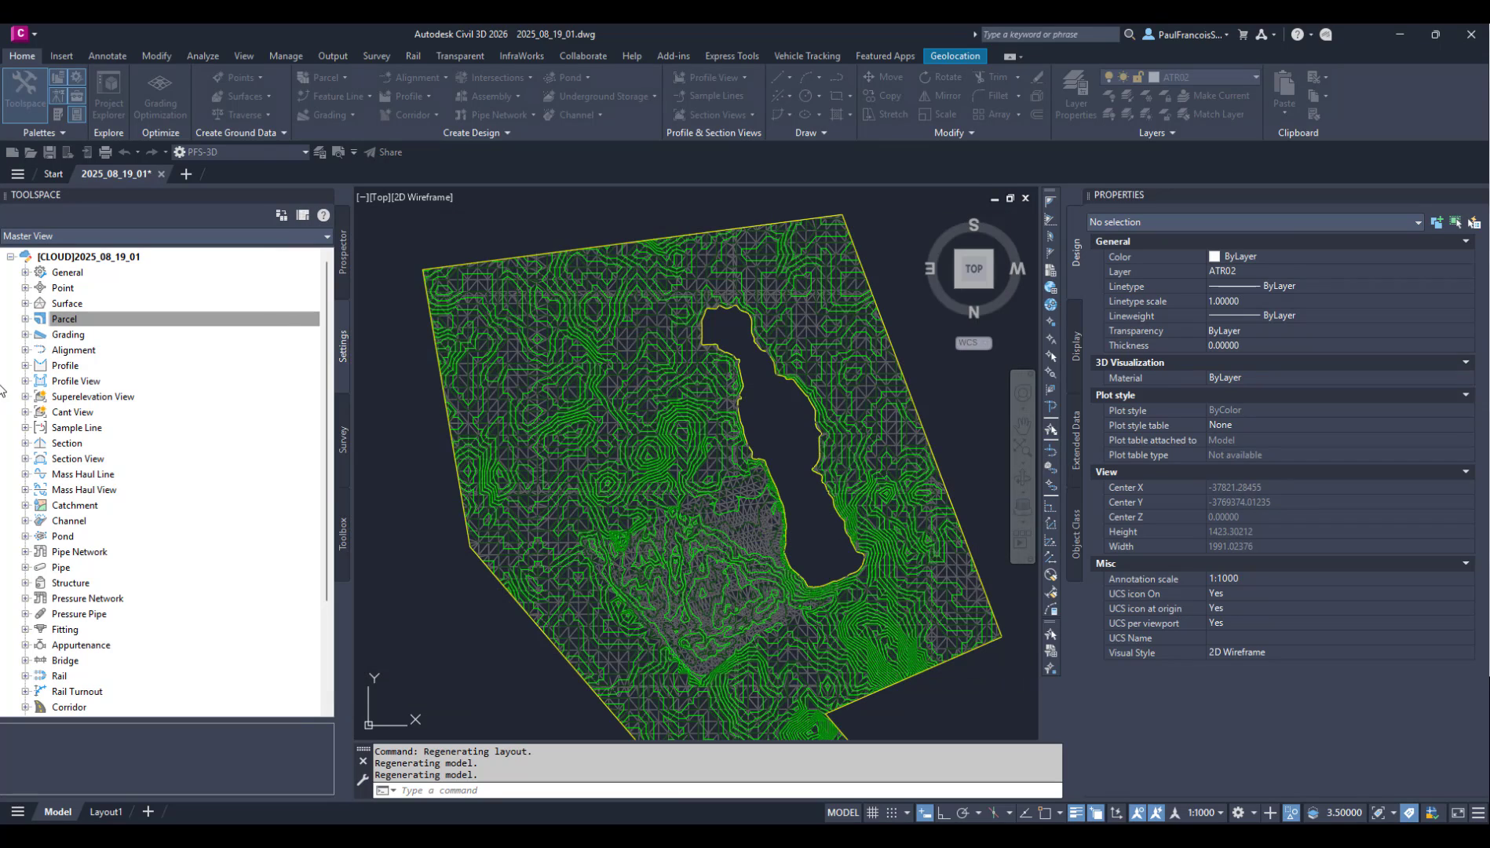
click(989, 226)
Step: Open the label style defaults for the Parcel collection's Line label styles
click(24, 321)
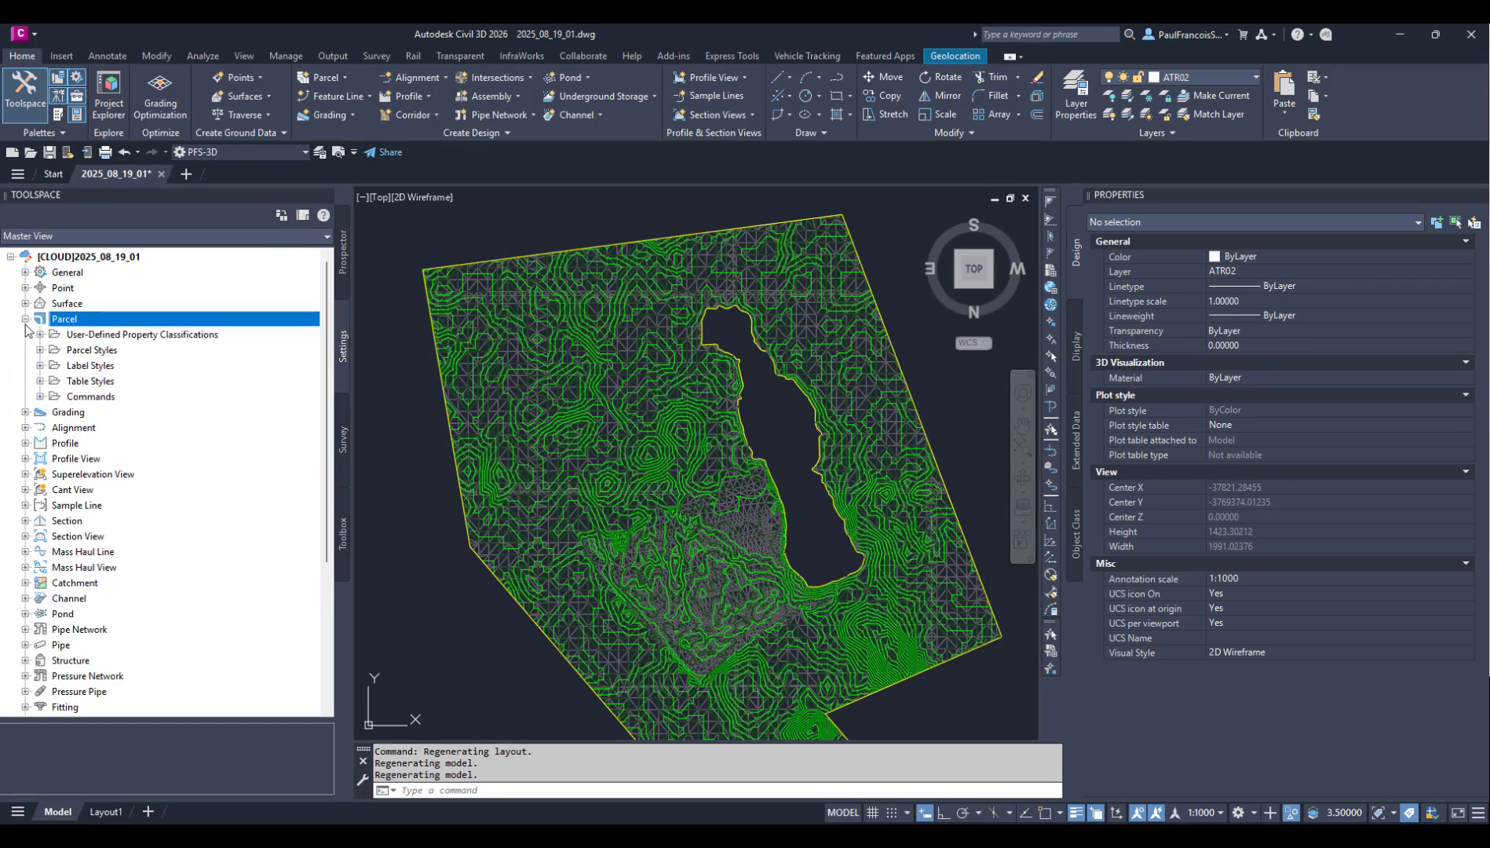
right_click(87, 365)
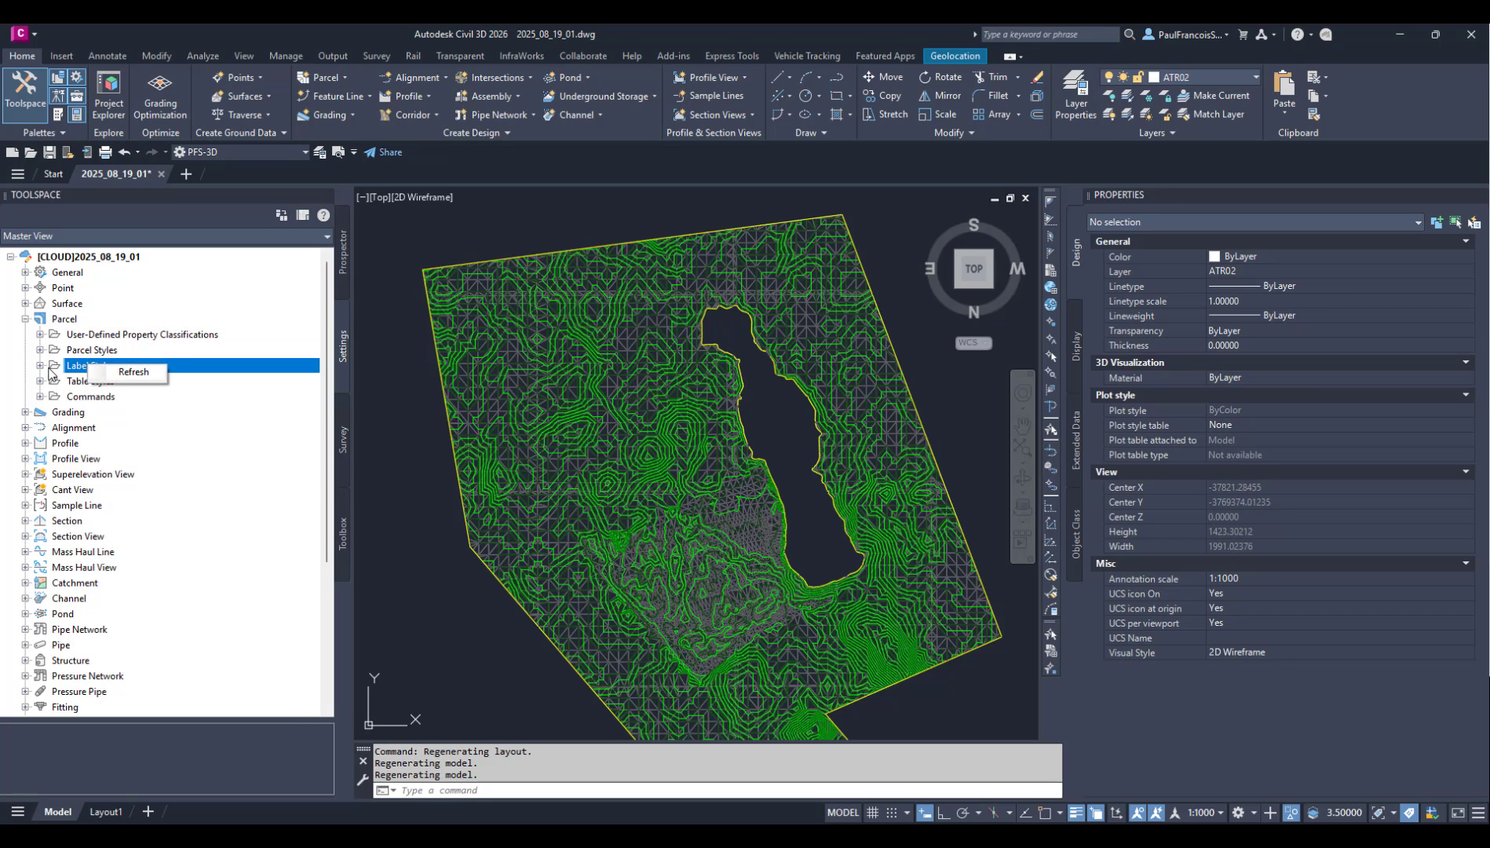
click(40, 366)
right_click(87, 396)
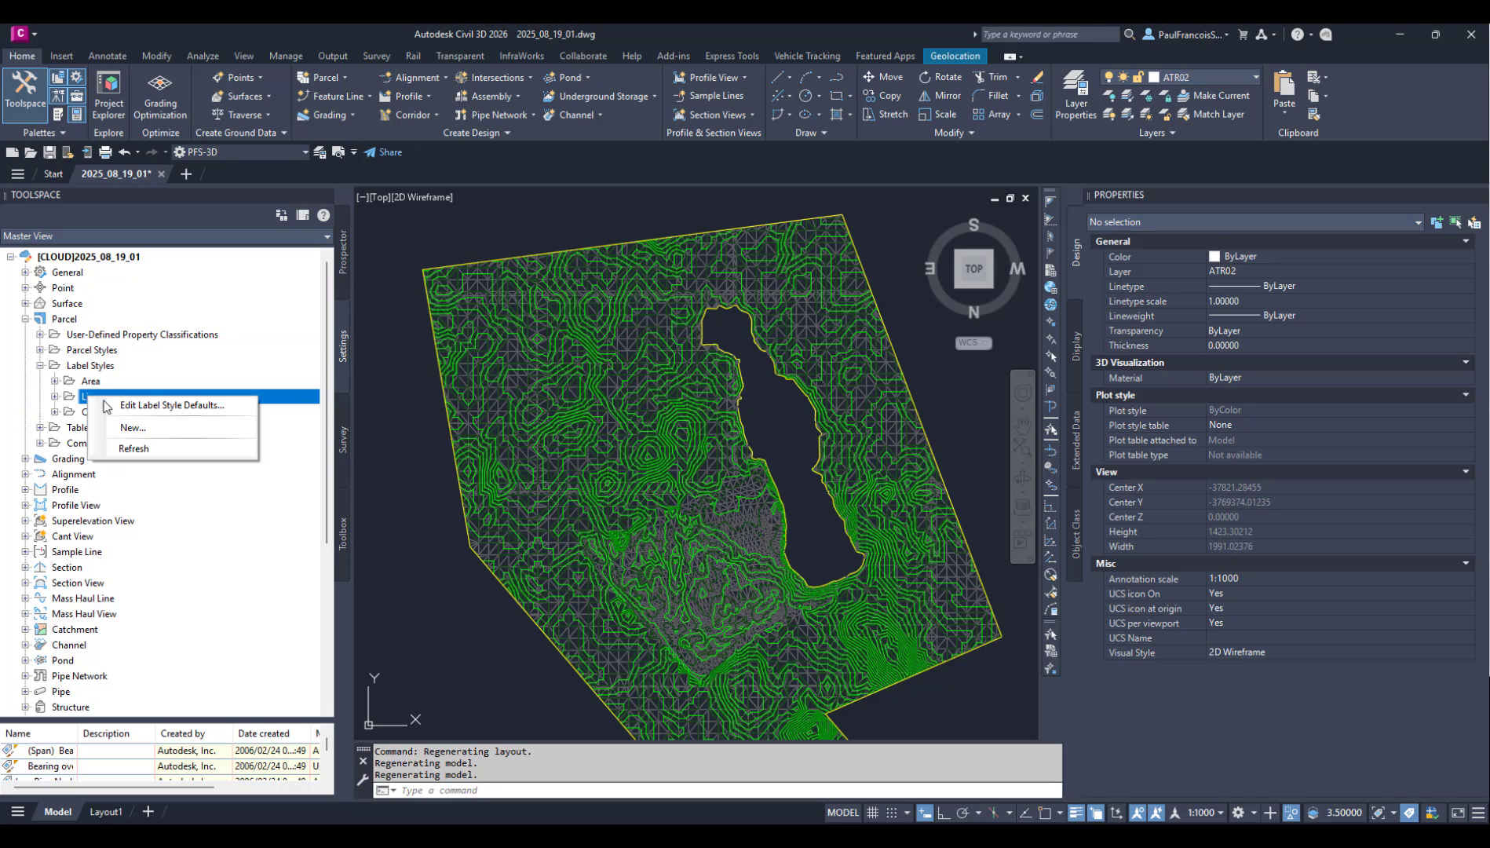
click(167, 405)
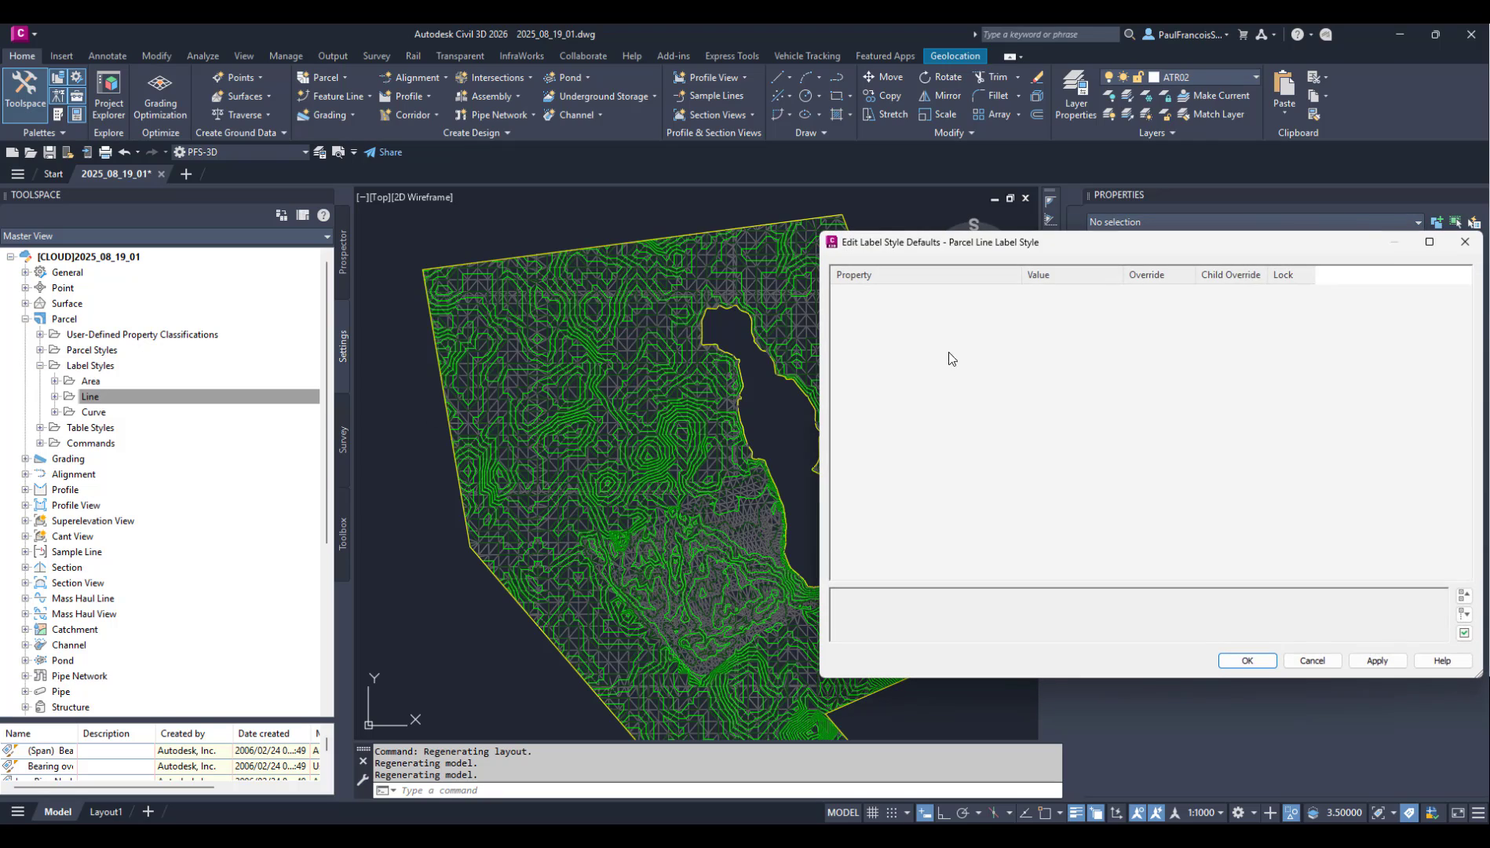
drag(670, 276, 482, 237)
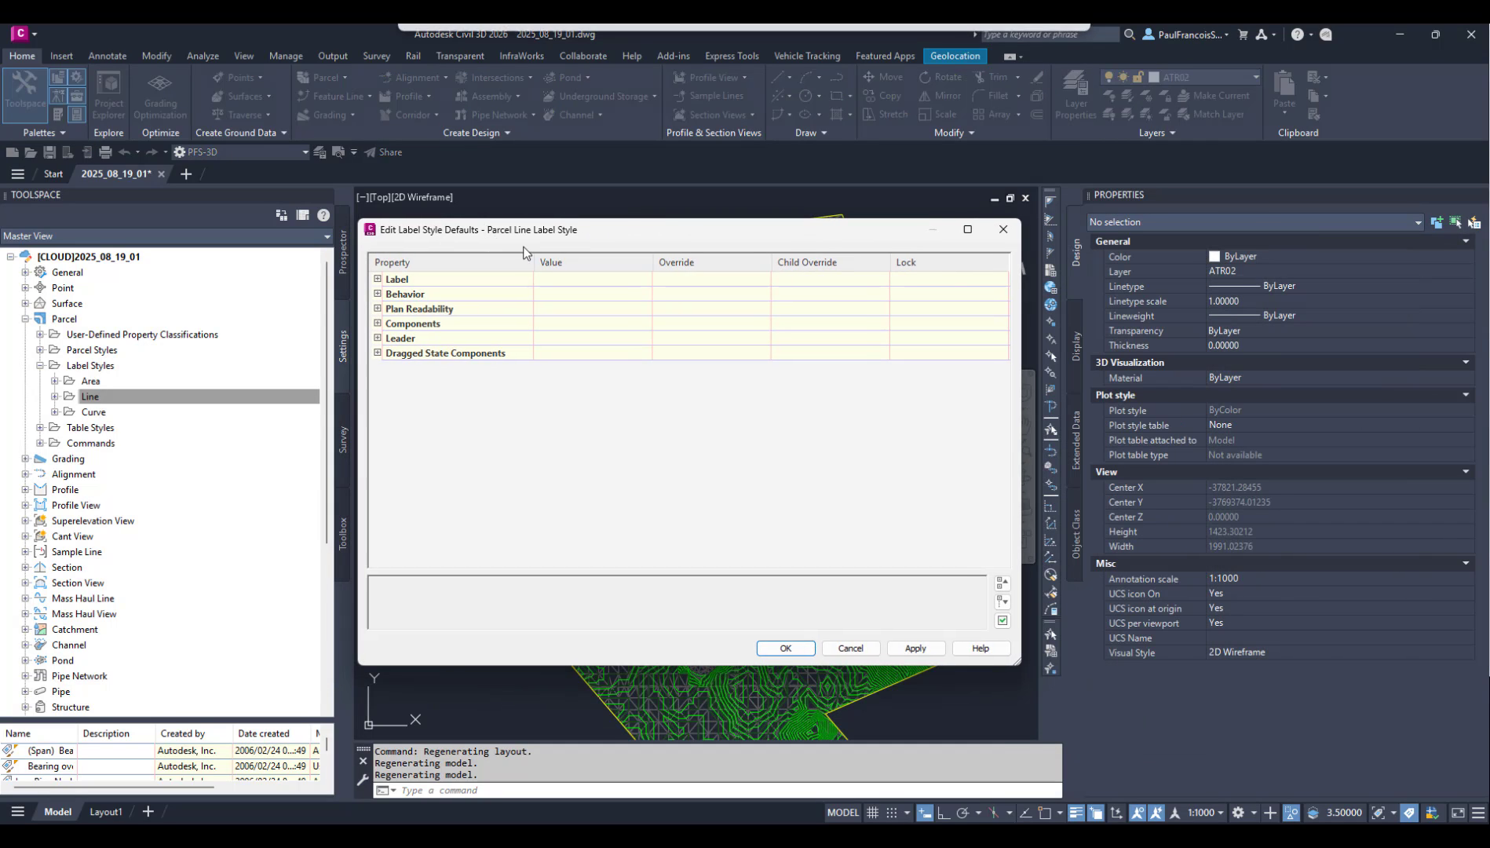
Step: Examine the Parcel line label defaults for Label, Behavior, Plan Readability, Components, Leader and Dragged State Components, and close them unchanged
click(377, 295)
click(377, 294)
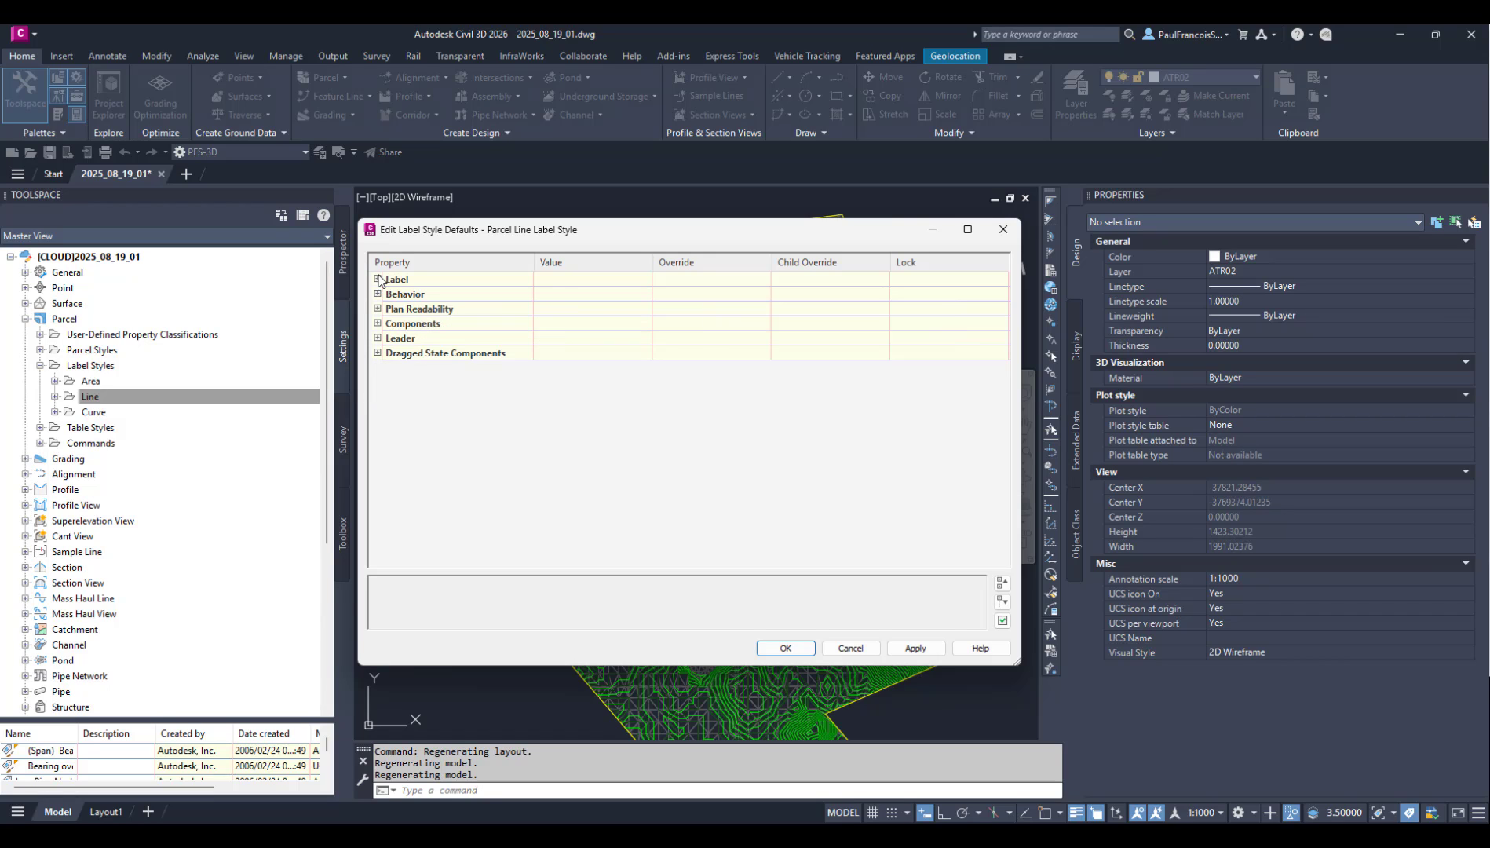
click(378, 280)
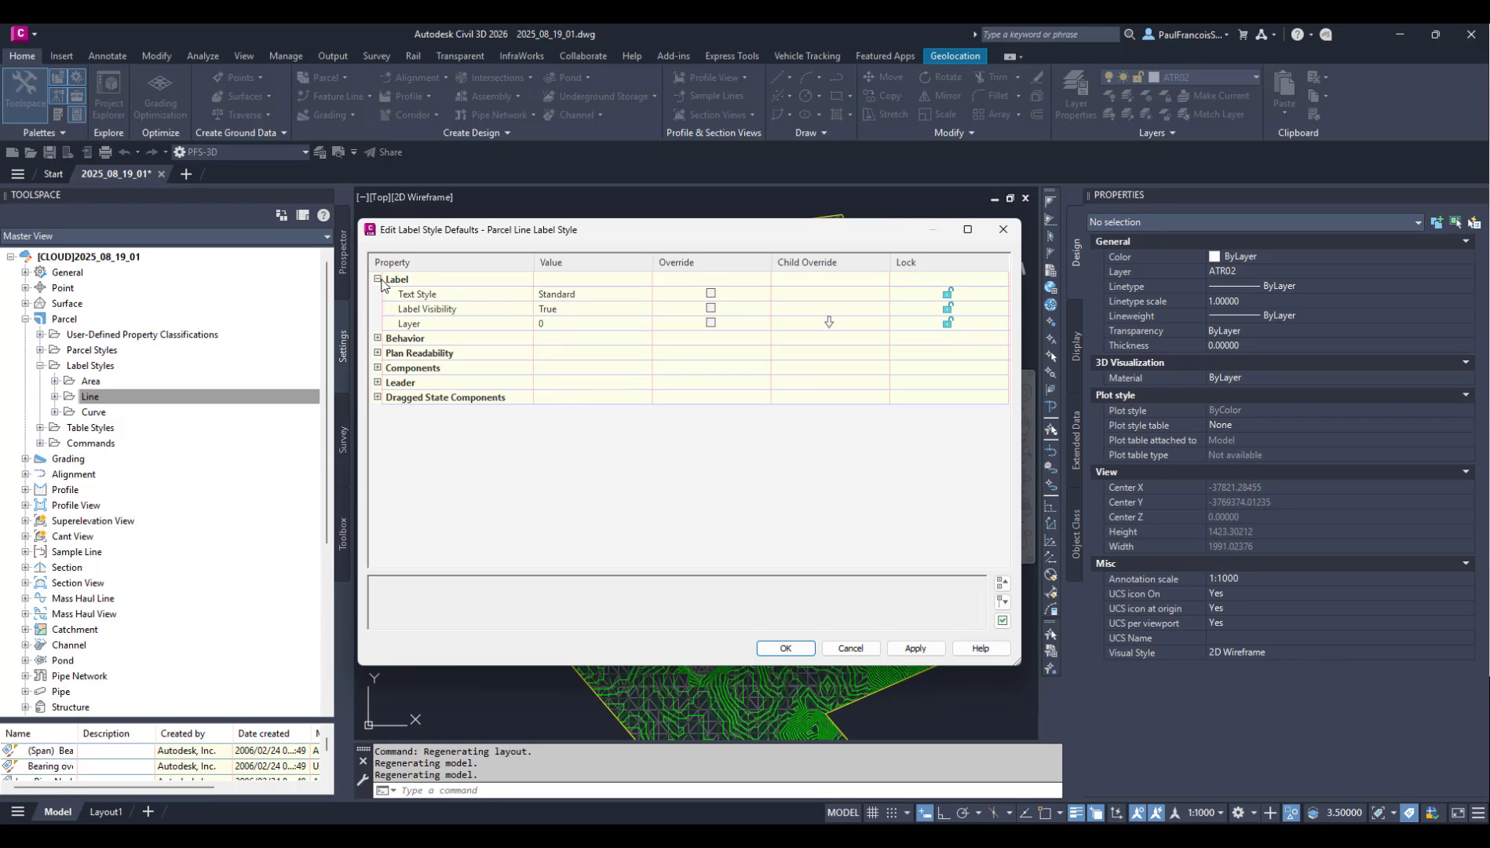
click(378, 338)
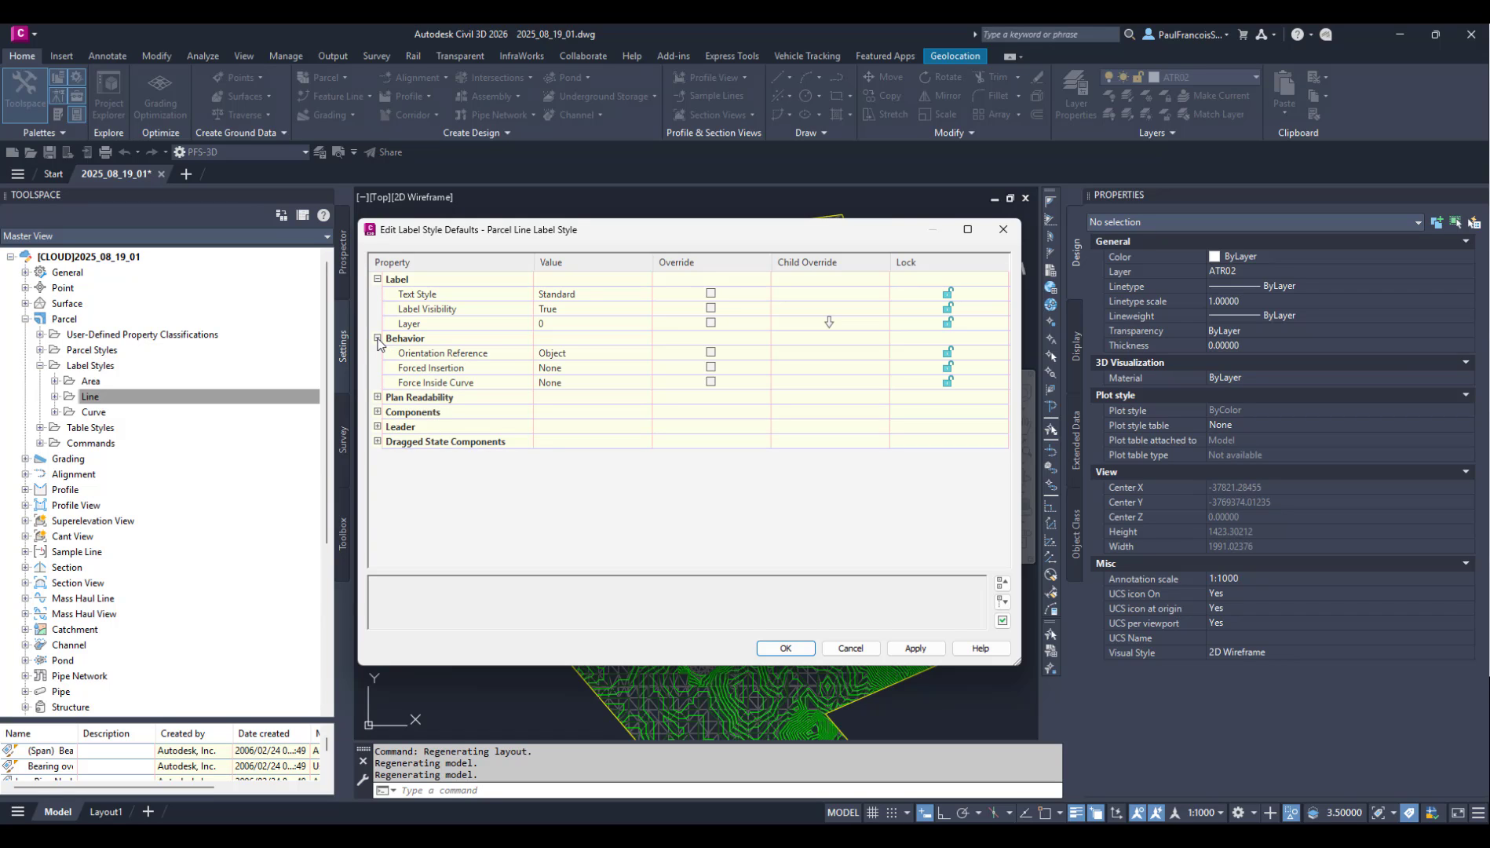
click(378, 398)
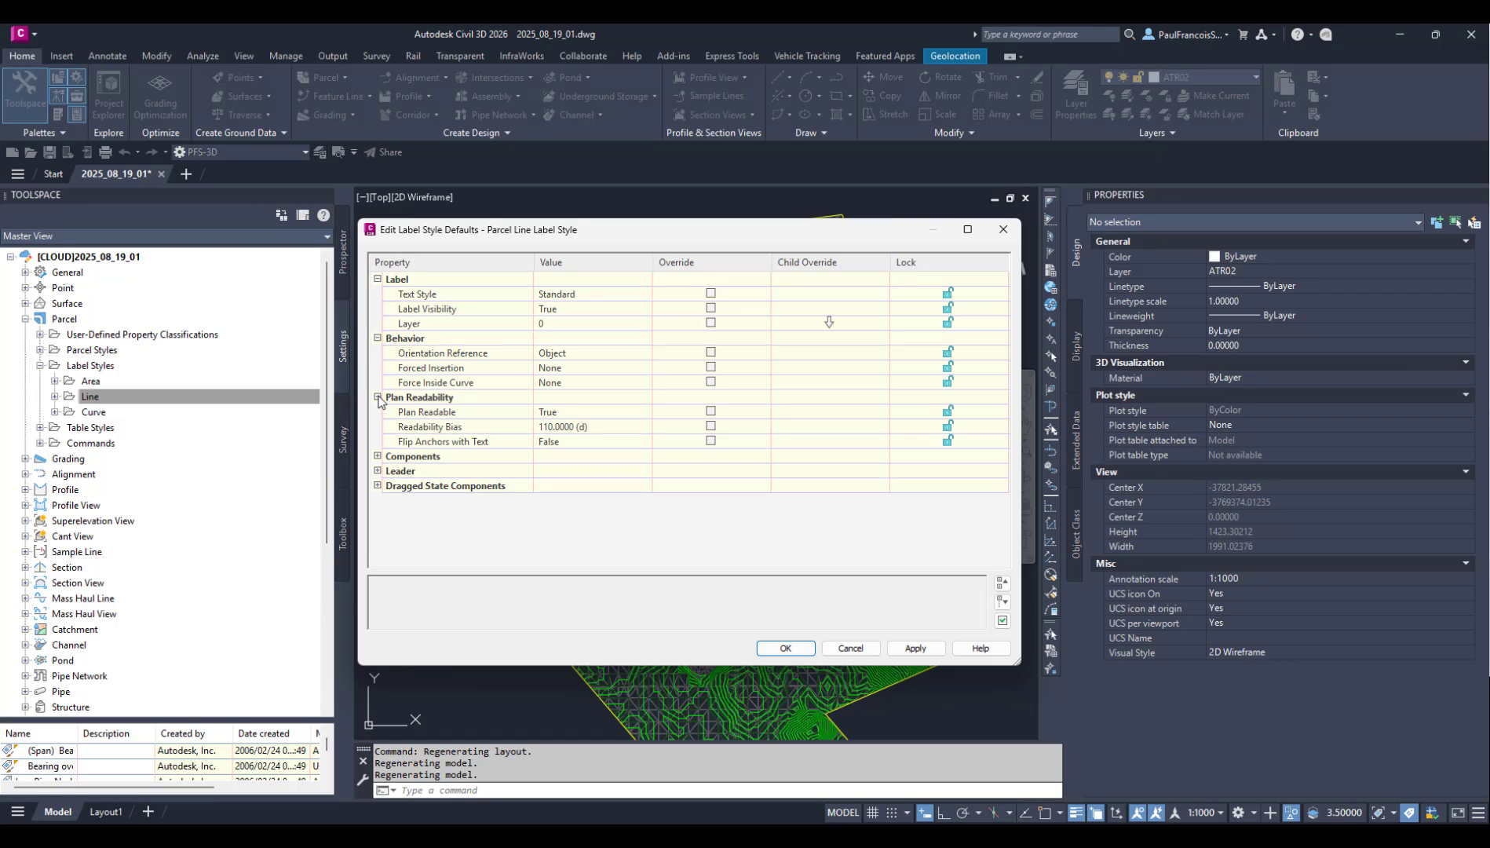
click(378, 456)
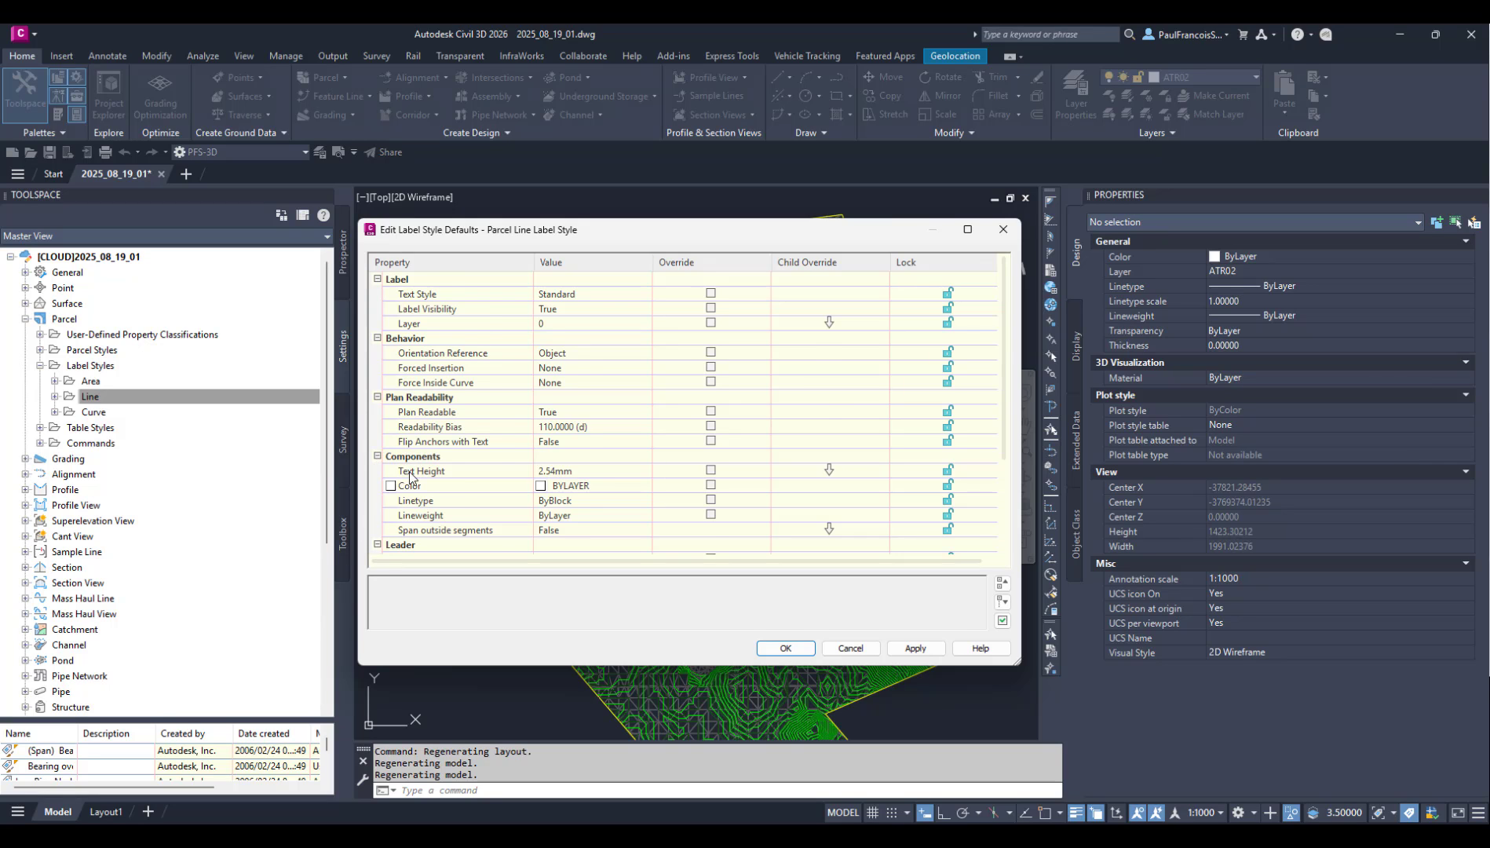
click(377, 545)
click(378, 545)
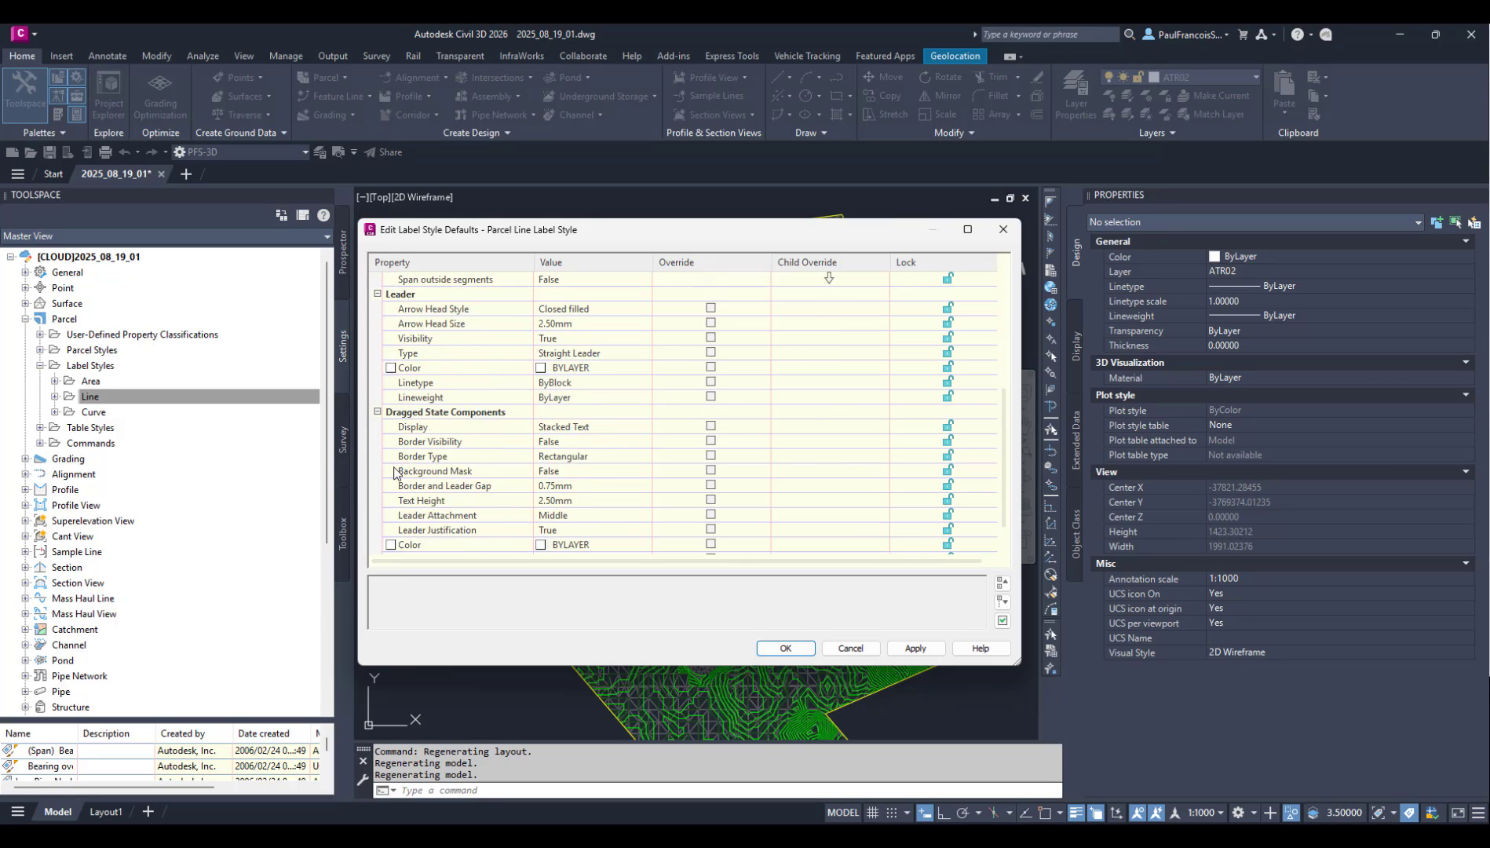
scroll(403, 451, up, 4)
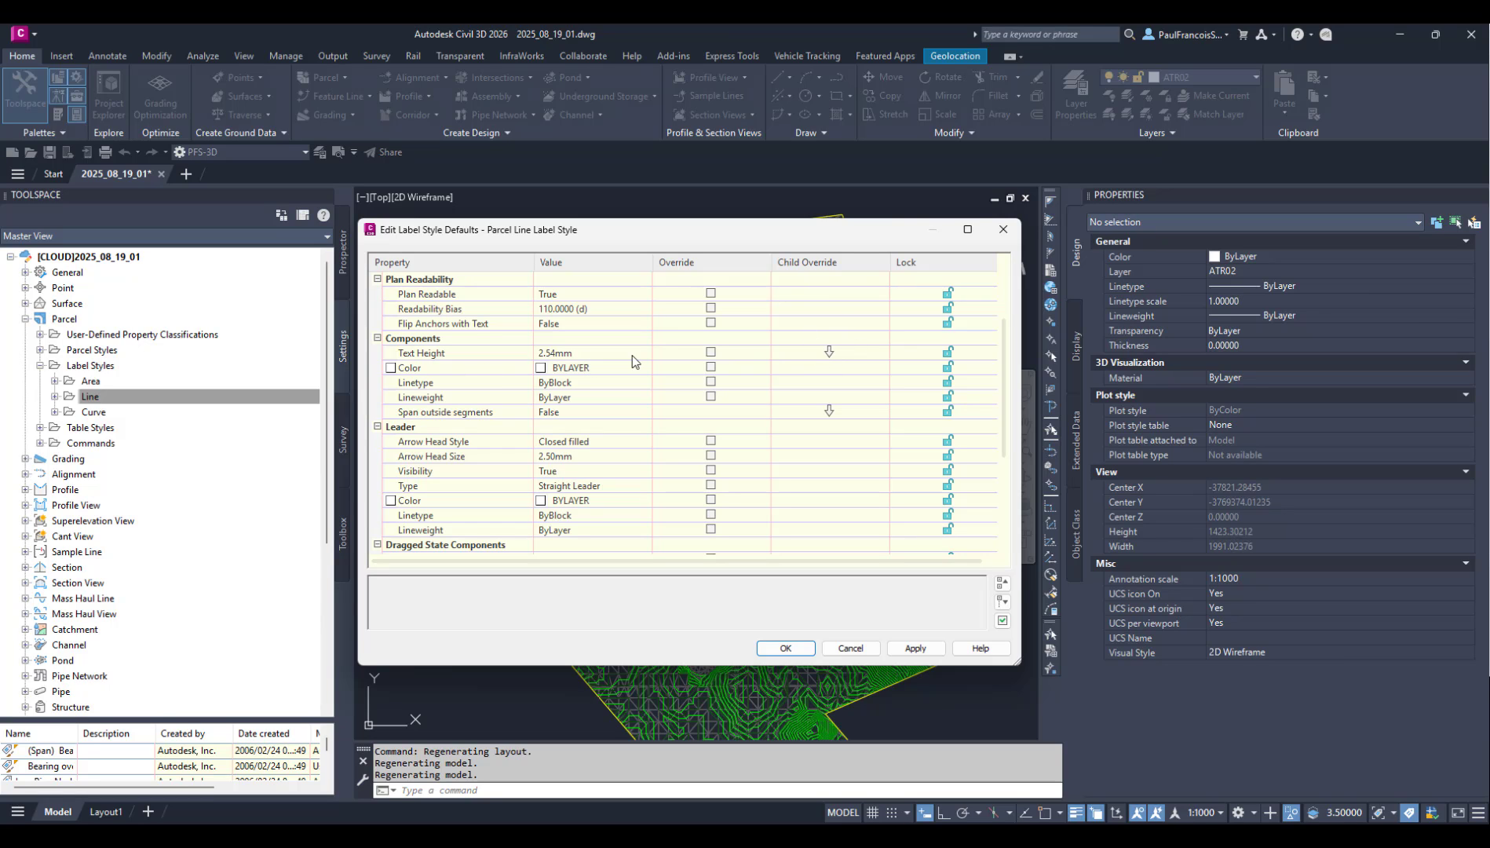
click(1002, 231)
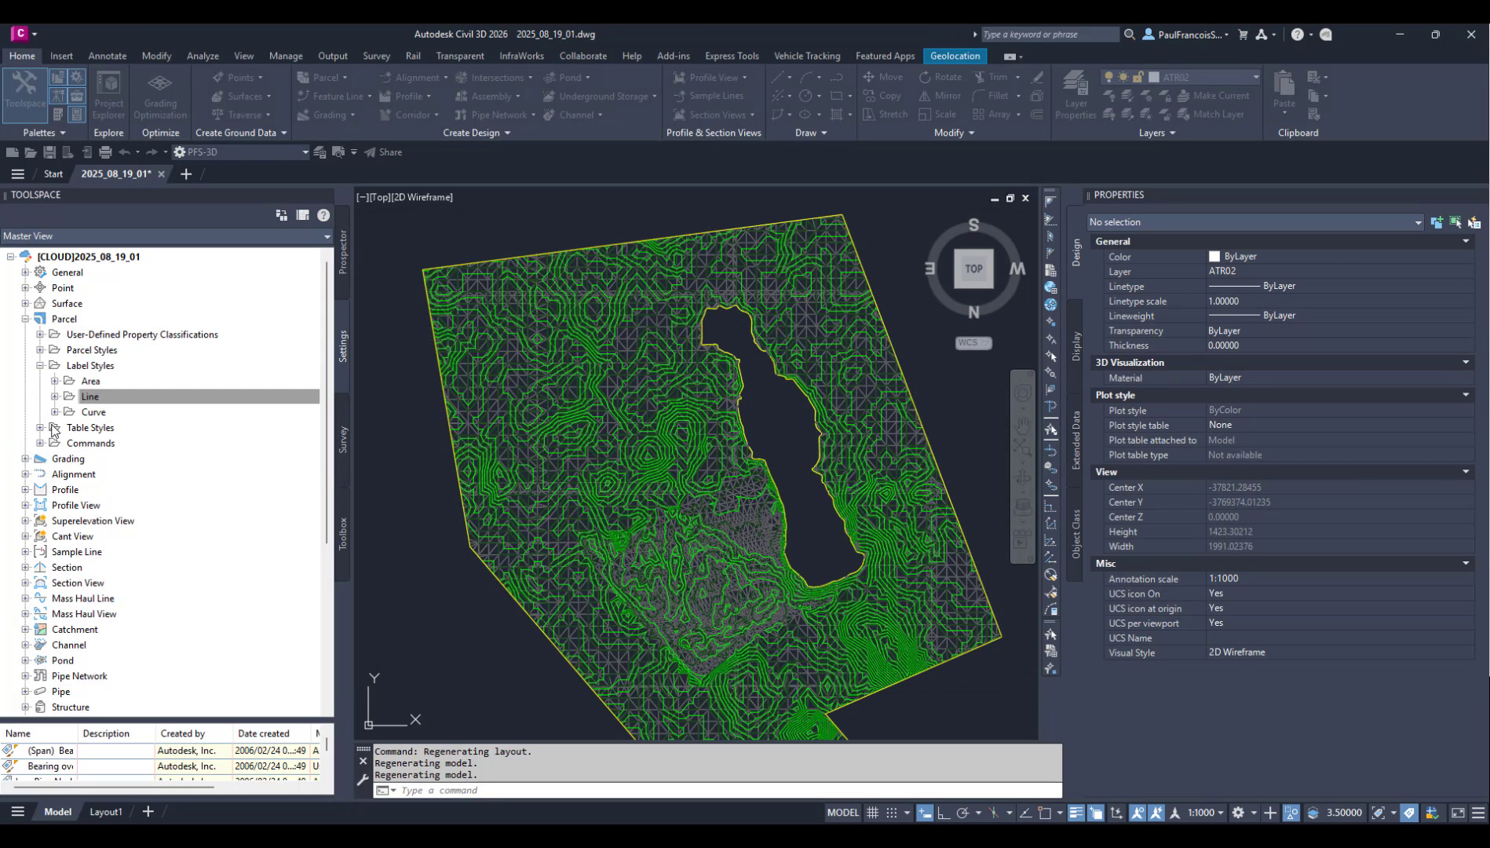
Step: Examine the General and Layout settings of the Parcel line label style (Span) Bearing and Distance with Crows Feet, including its Table Tag text height
click(54, 396)
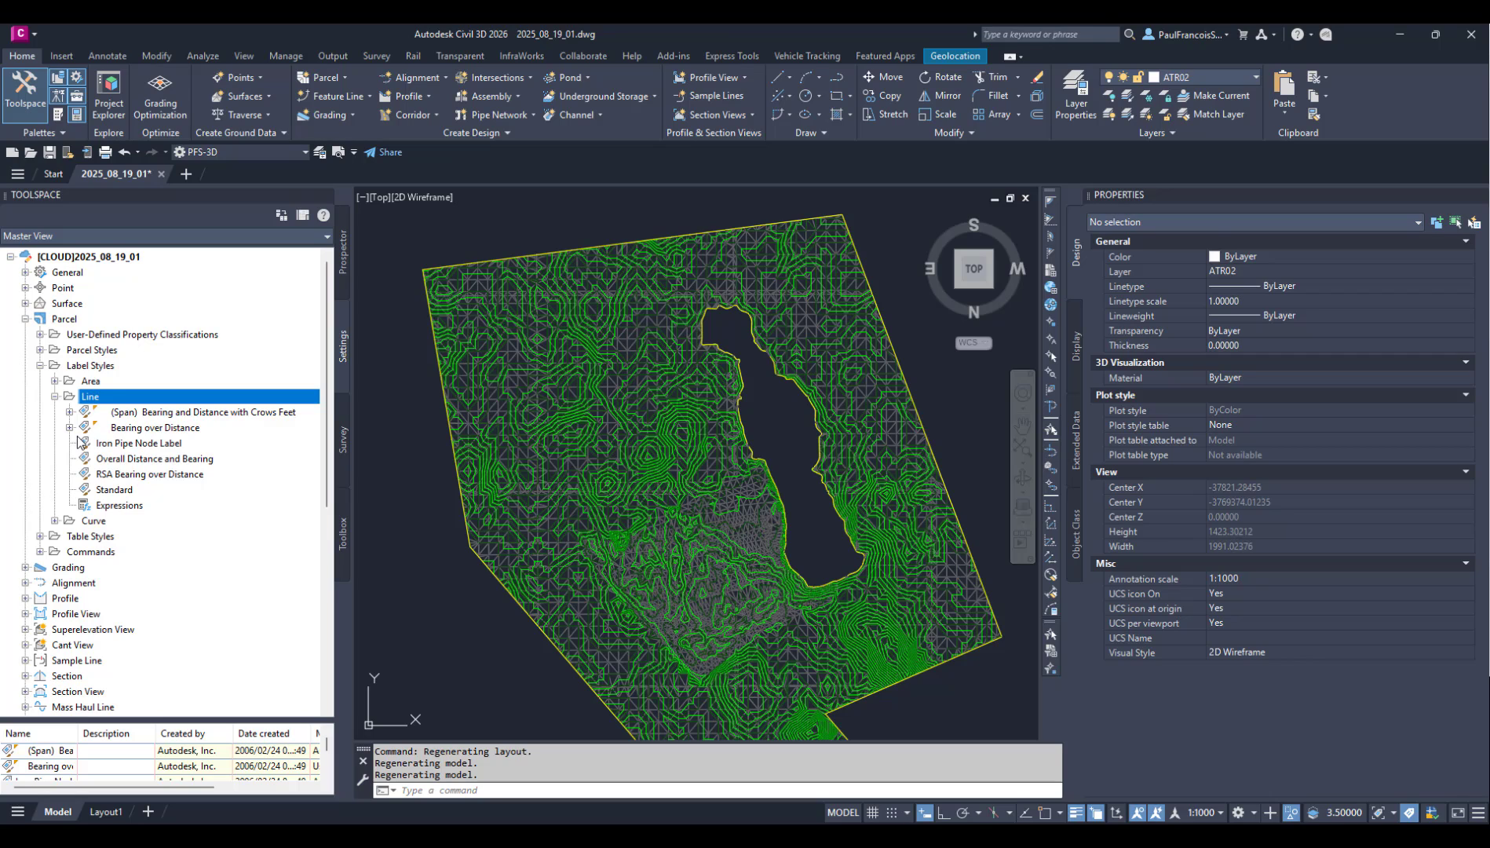
right_click(193, 412)
click(232, 427)
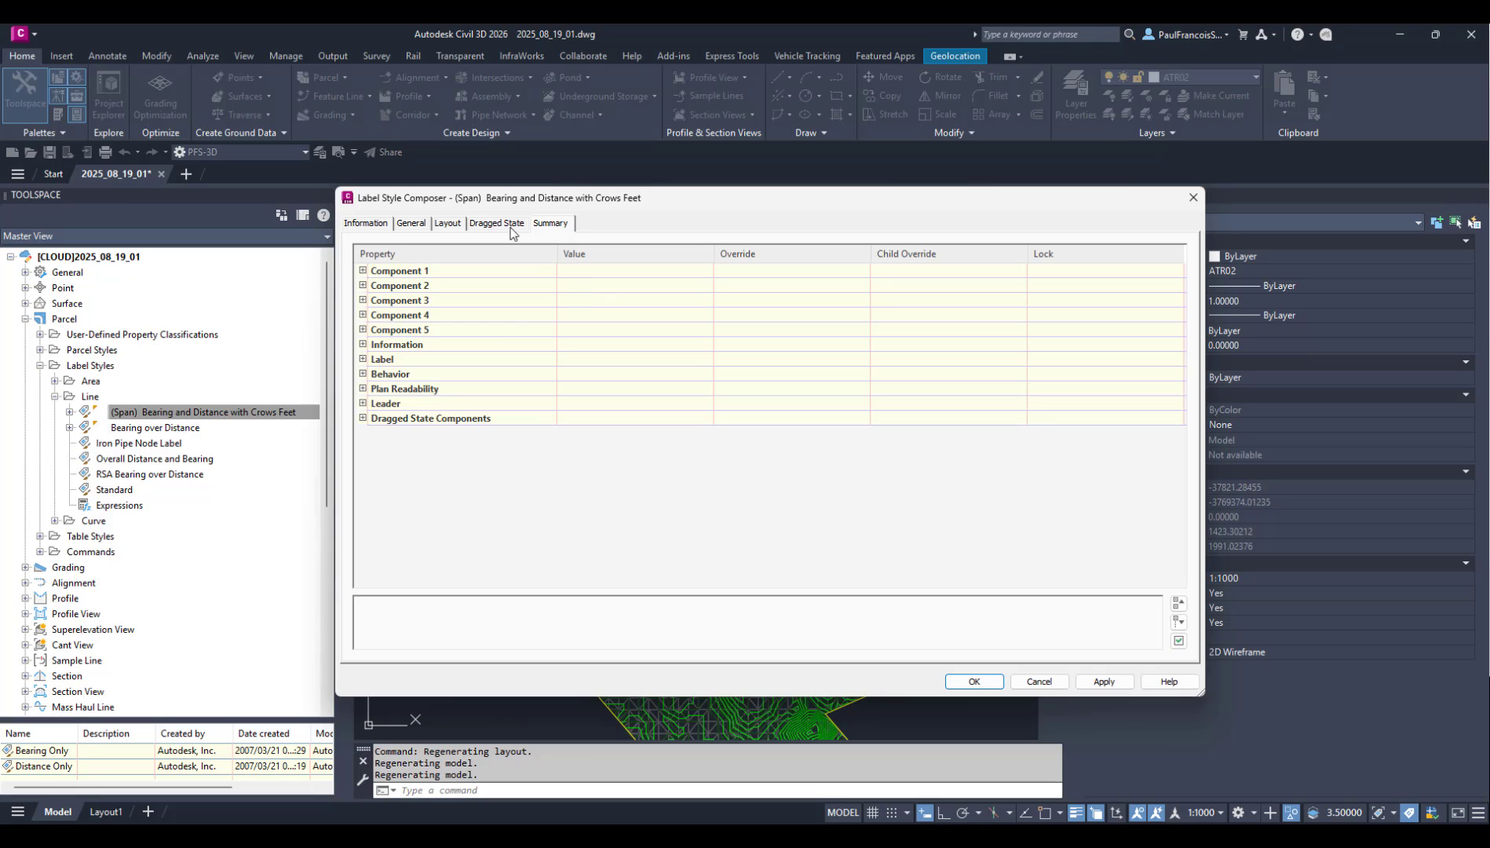
click(411, 223)
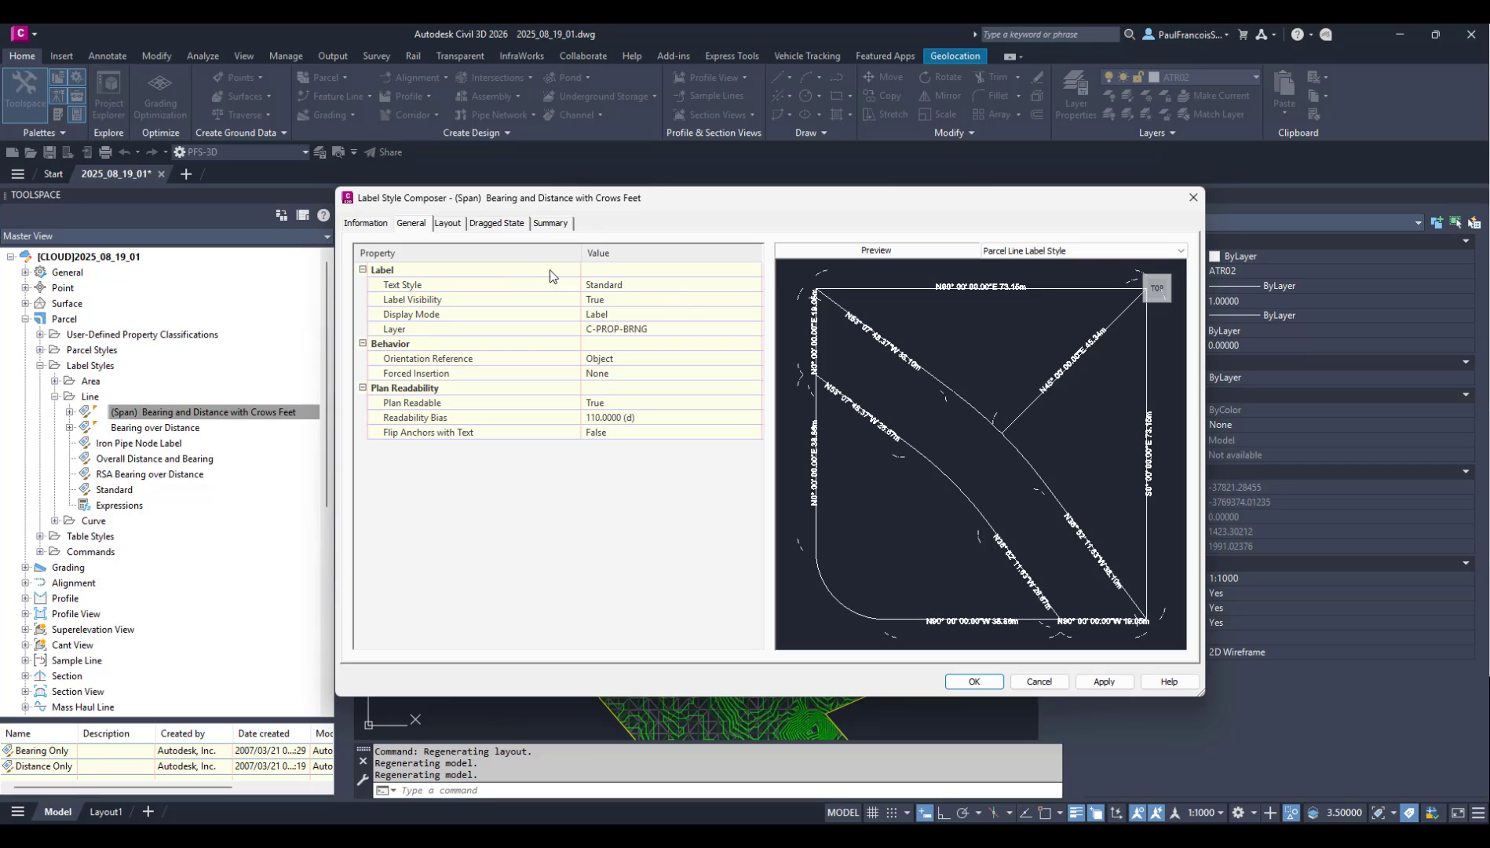
click(449, 224)
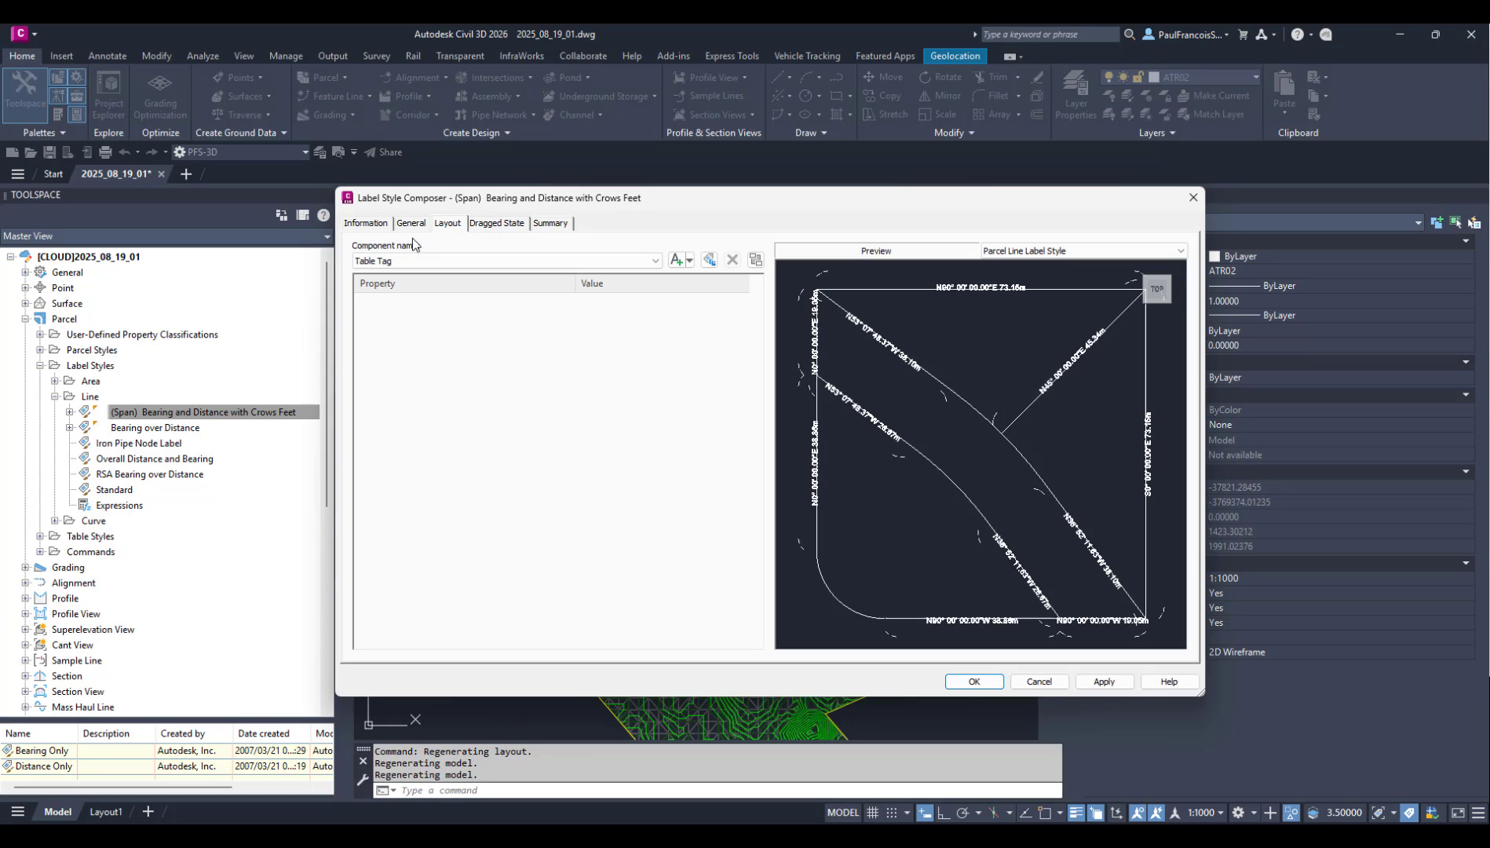
click(411, 224)
click(446, 225)
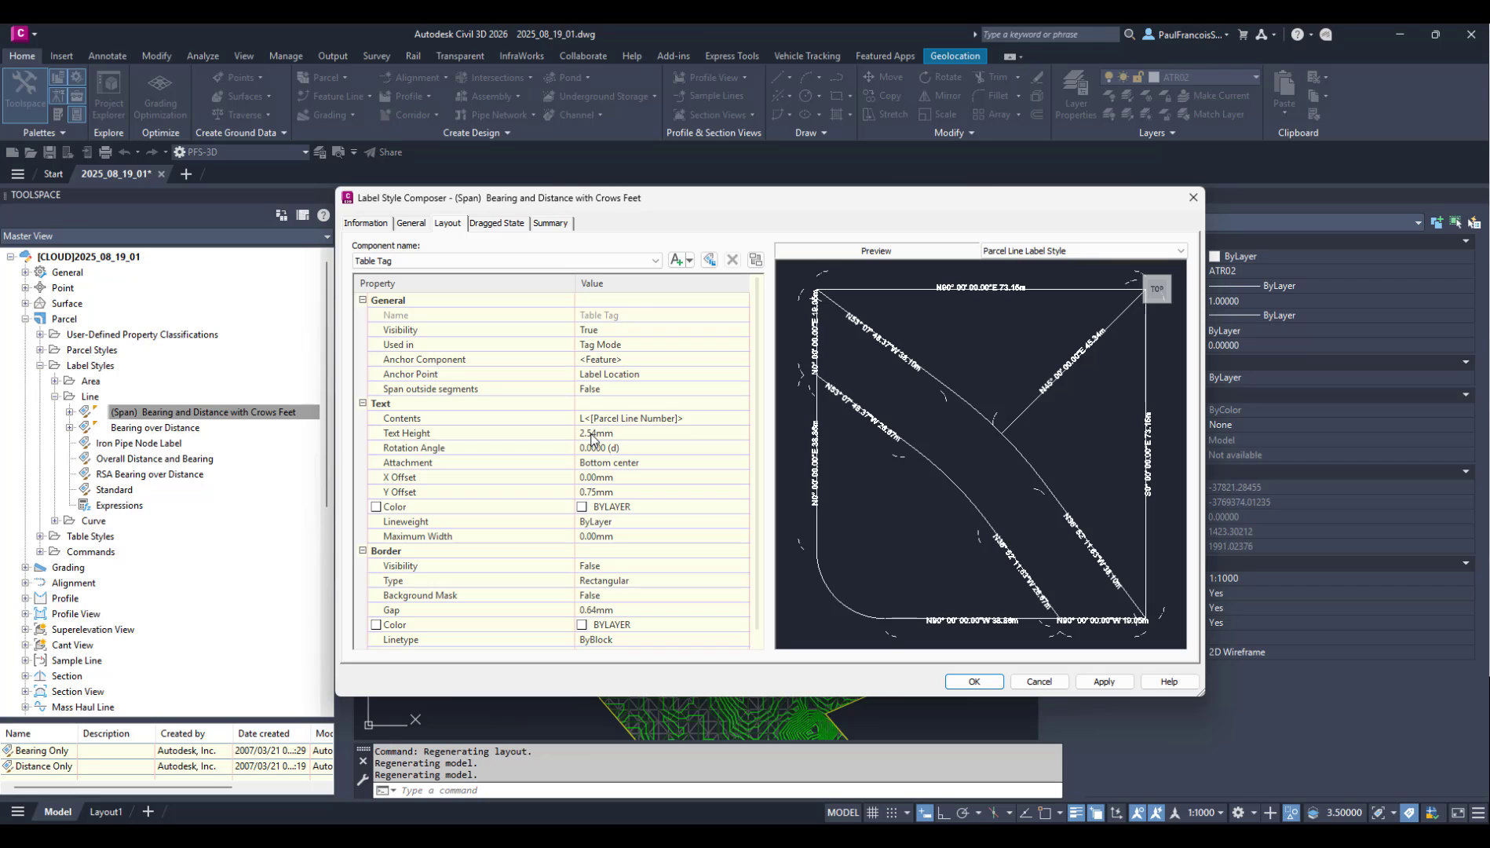
key(ctrl)
key(ctrl)
click(1193, 198)
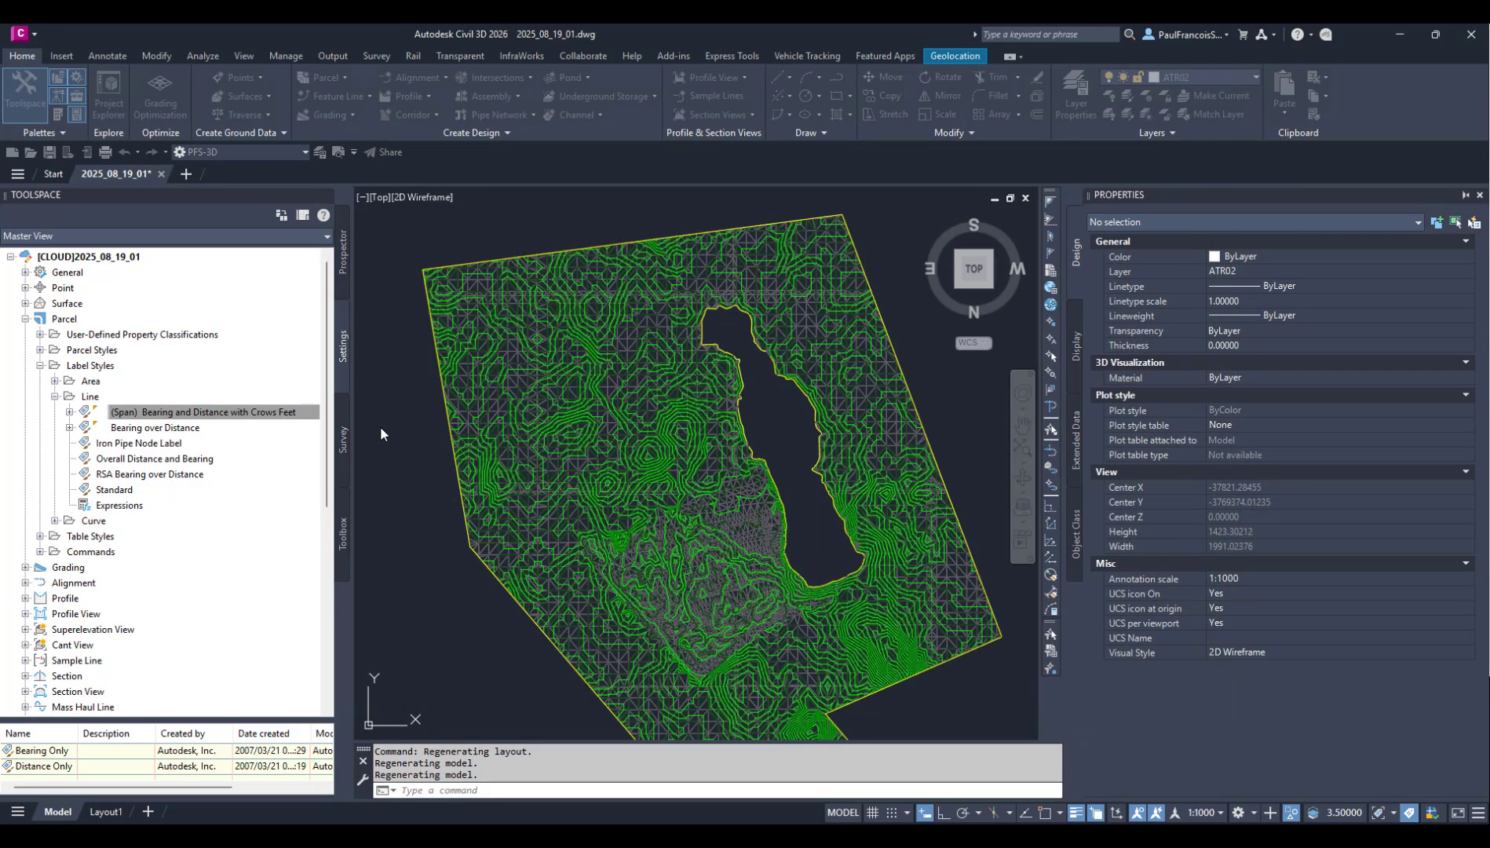
Step: Inspect the layout settings of the Bearing Only and Distance Only child styles under (Span) Bearing and Distance with Crows Feet
click(70, 412)
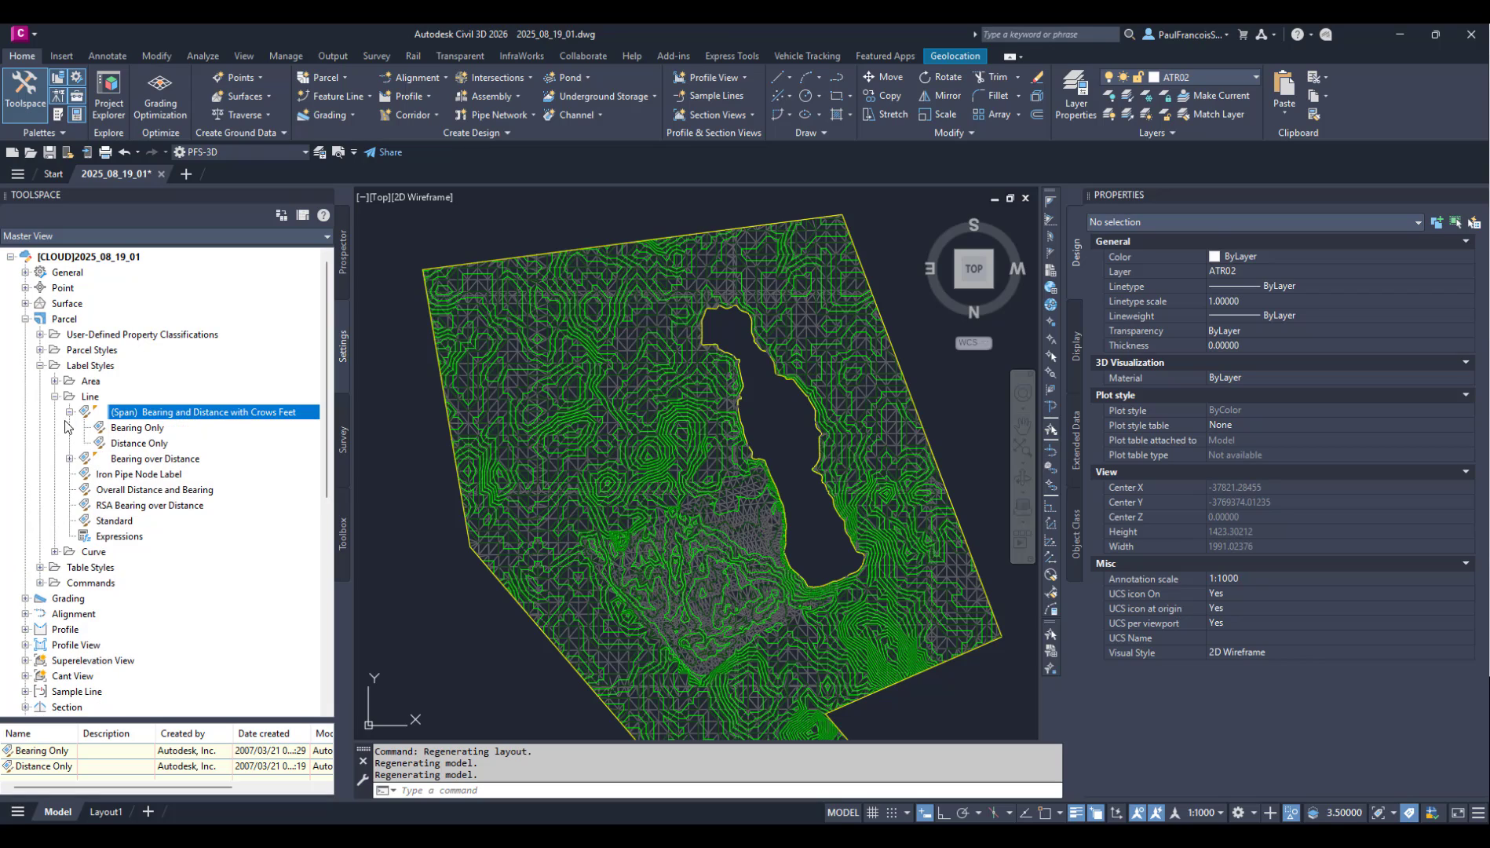
right_click(144, 436)
click(185, 442)
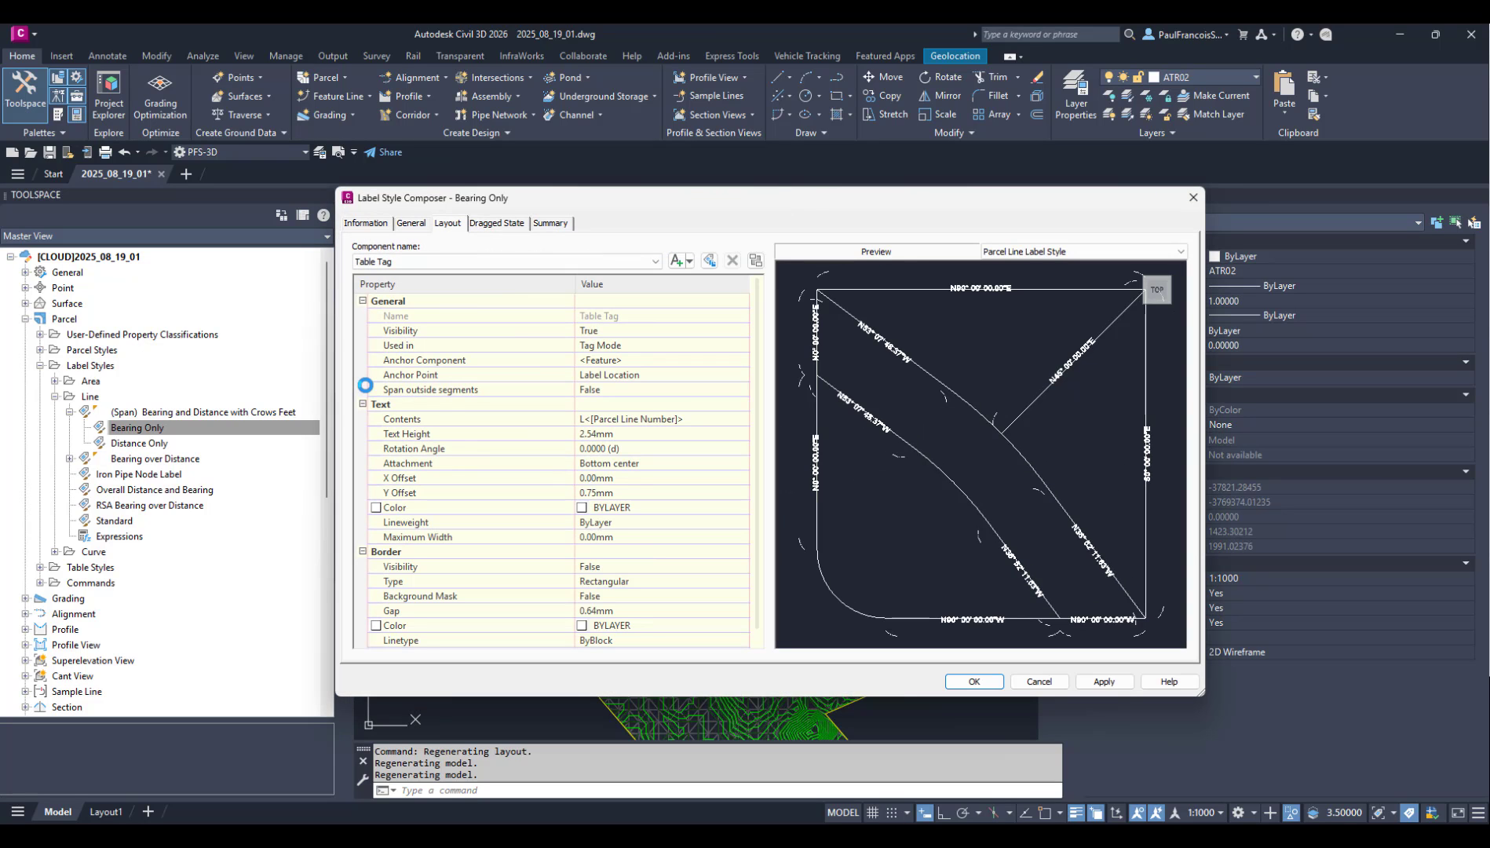
click(1194, 197)
right_click(139, 445)
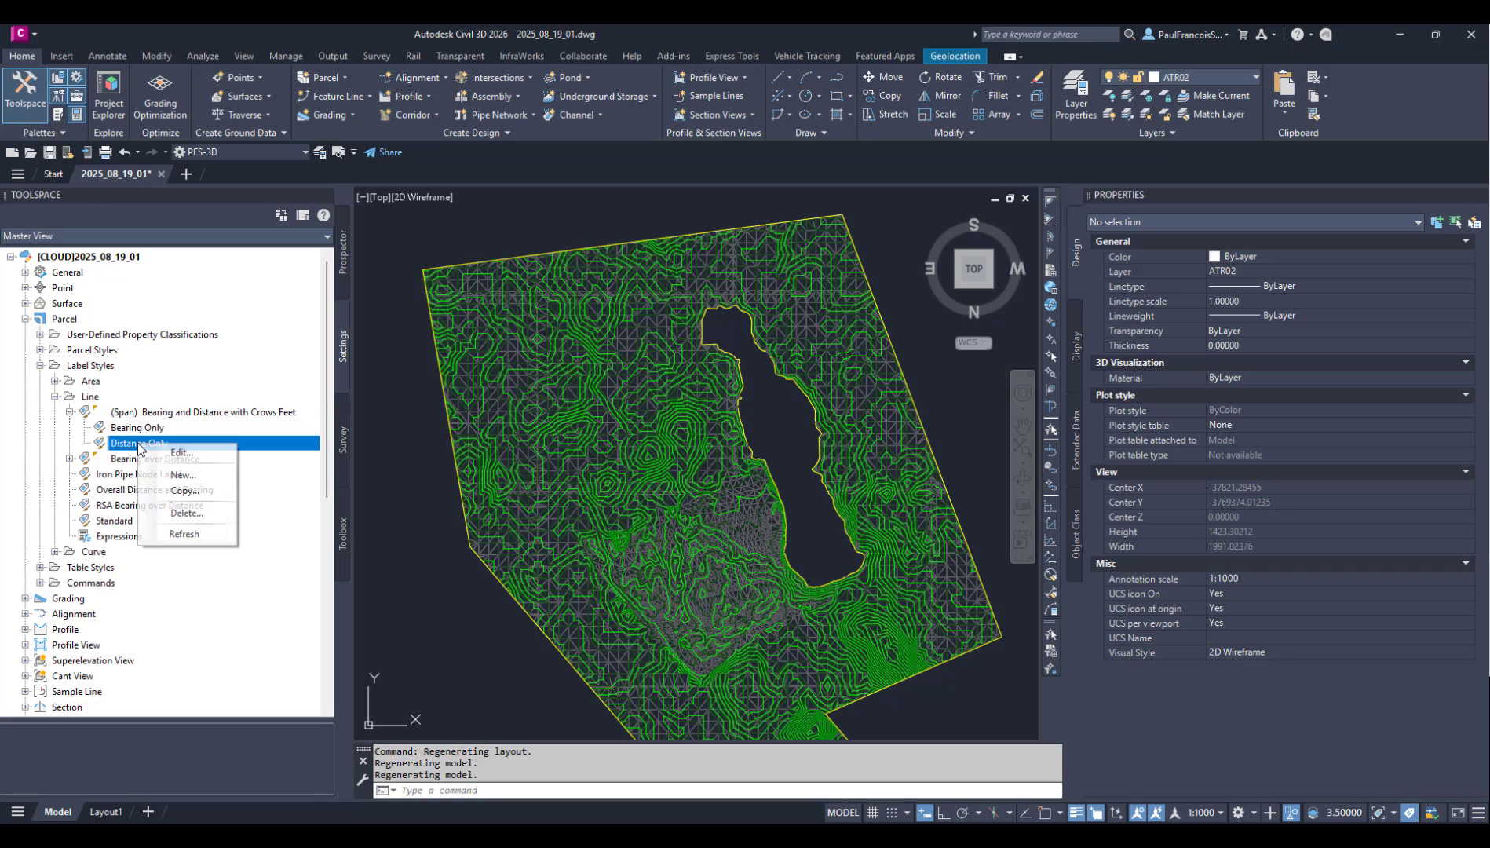
click(199, 455)
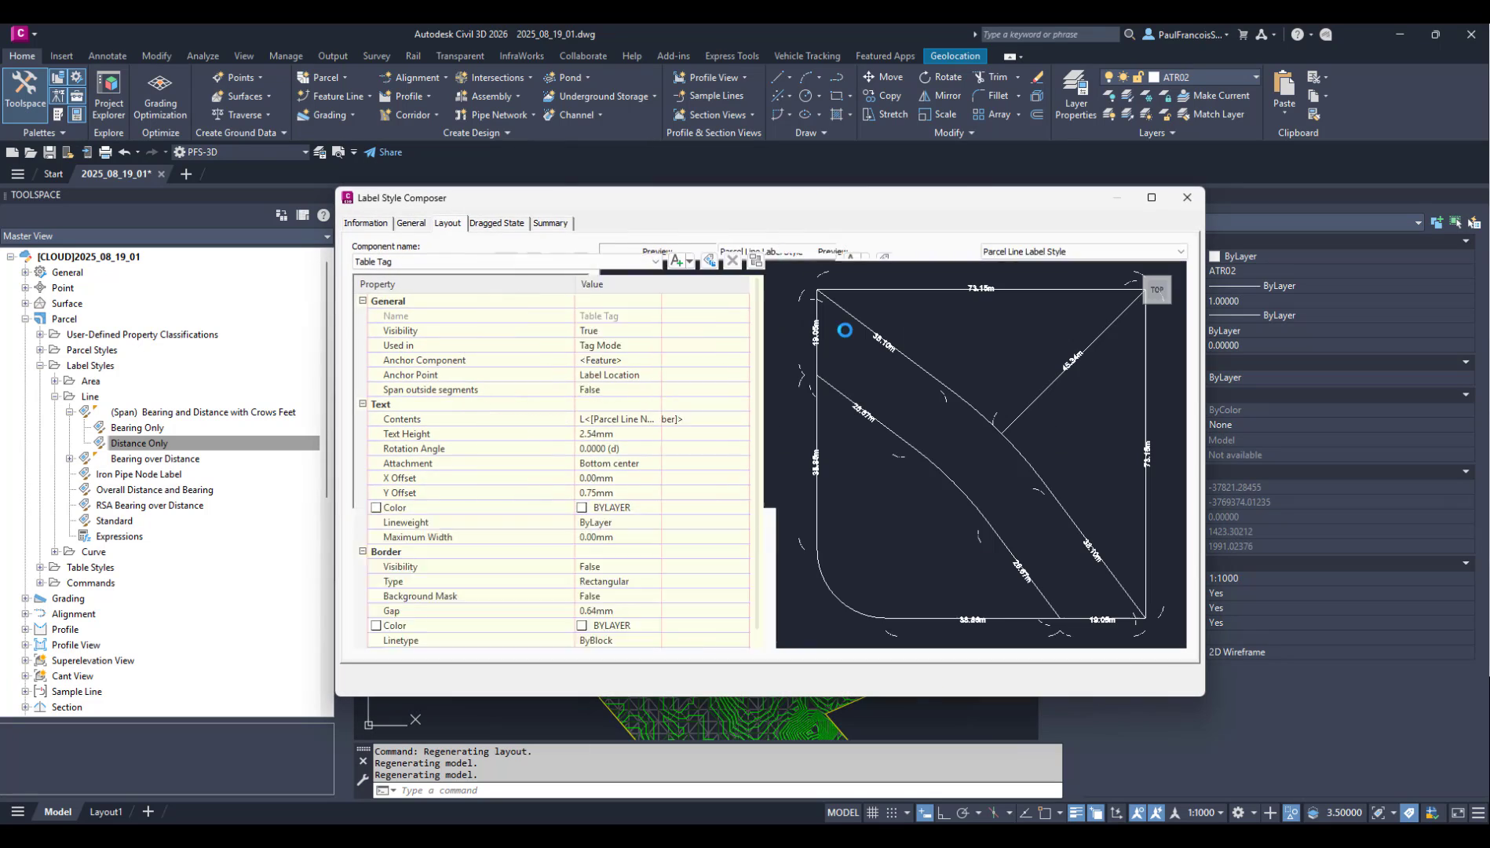
click(1193, 197)
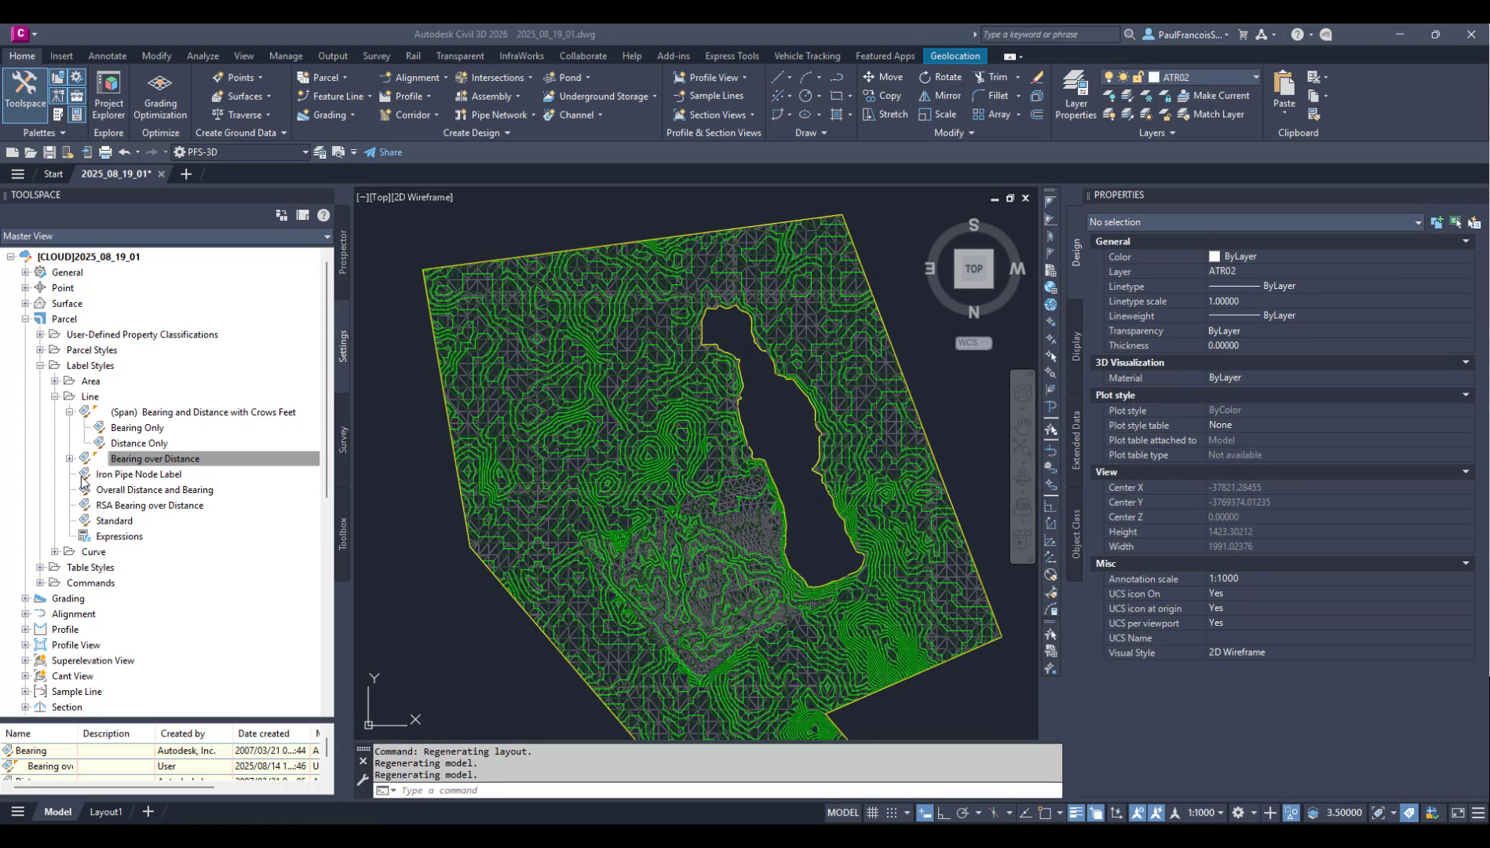
Step: Check the Table Tag text height in the layout of the Parcel line label style Bearing over Distance
right_click(185, 458)
click(236, 467)
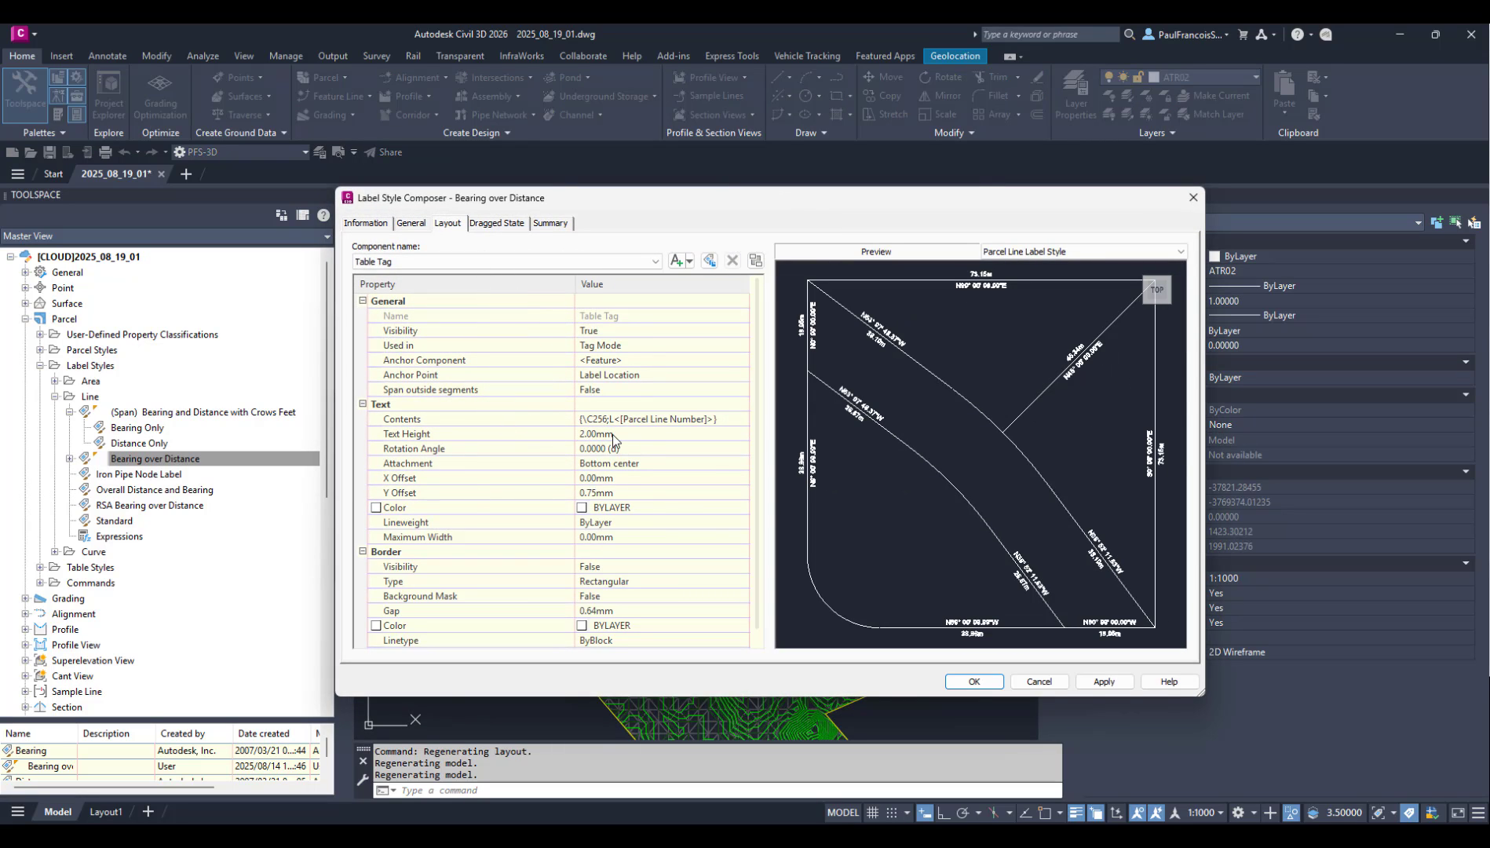
click(965, 682)
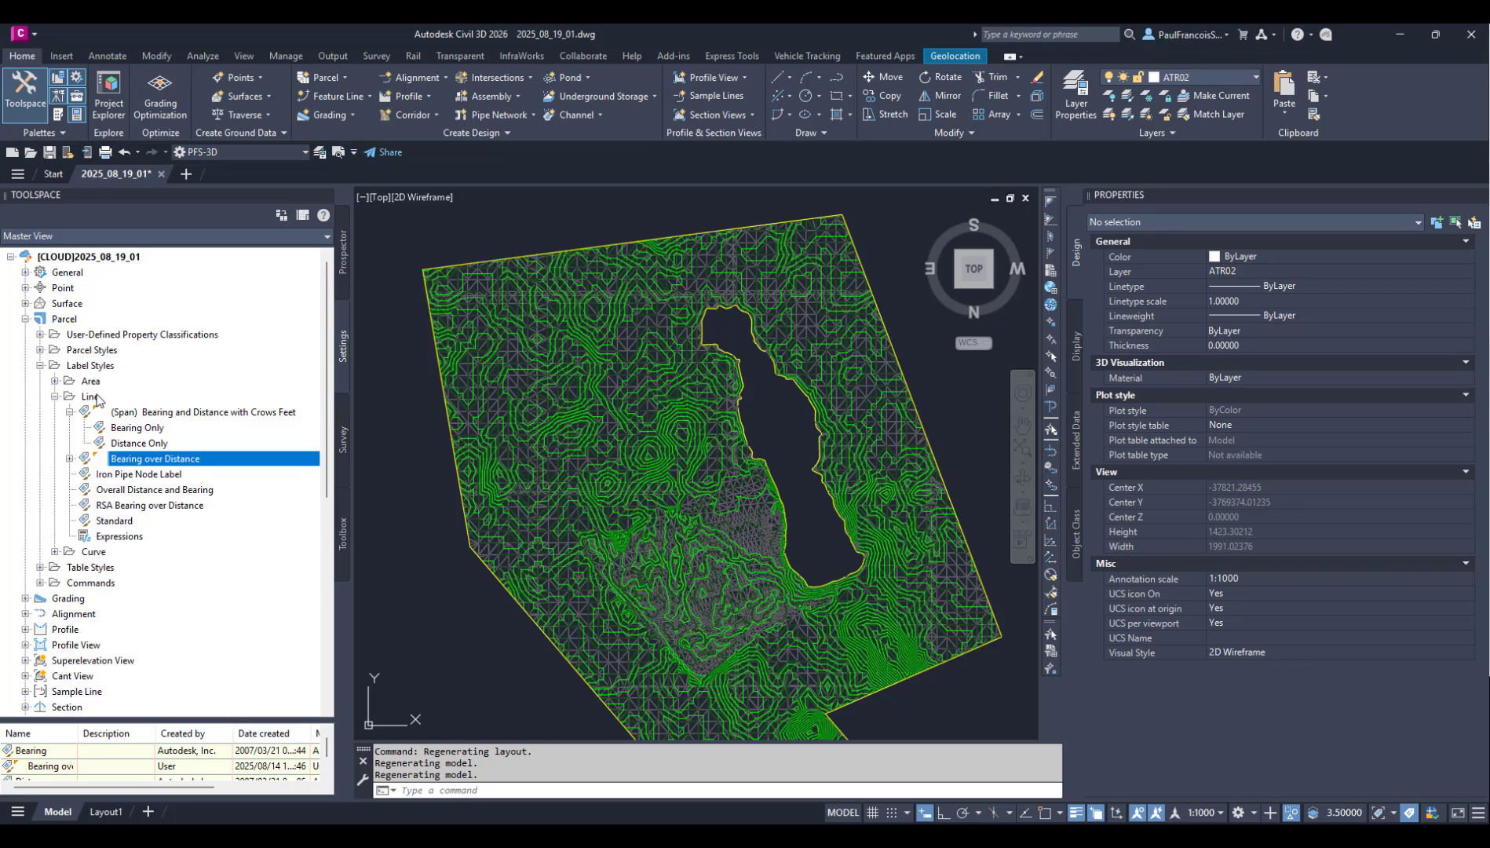
Step: Clear the child override on the Components Text Height in the Parcel line label style defaults and accept the change
right_click(97, 396)
click(154, 402)
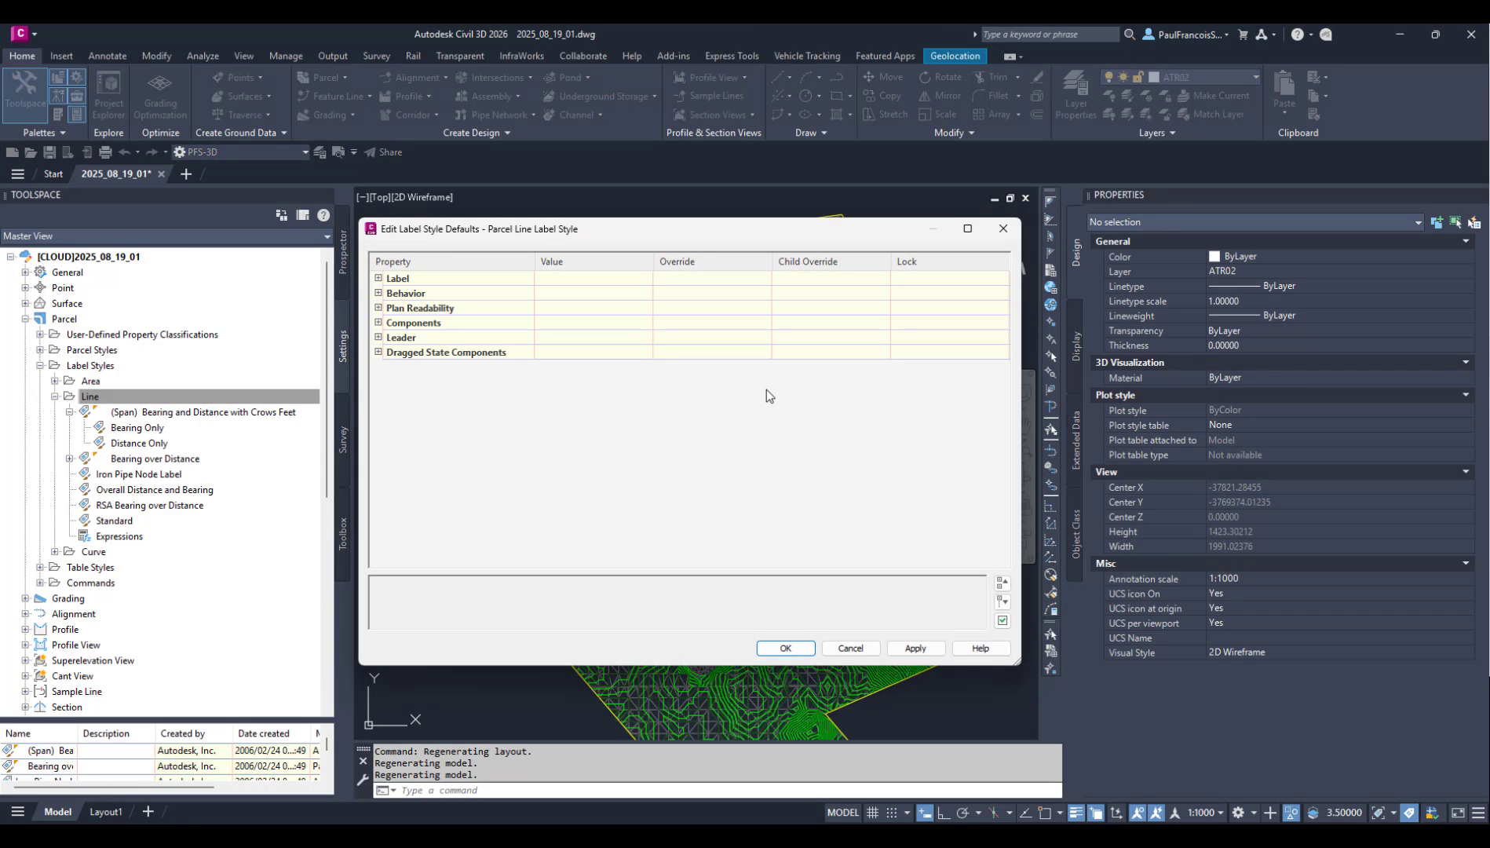
click(378, 279)
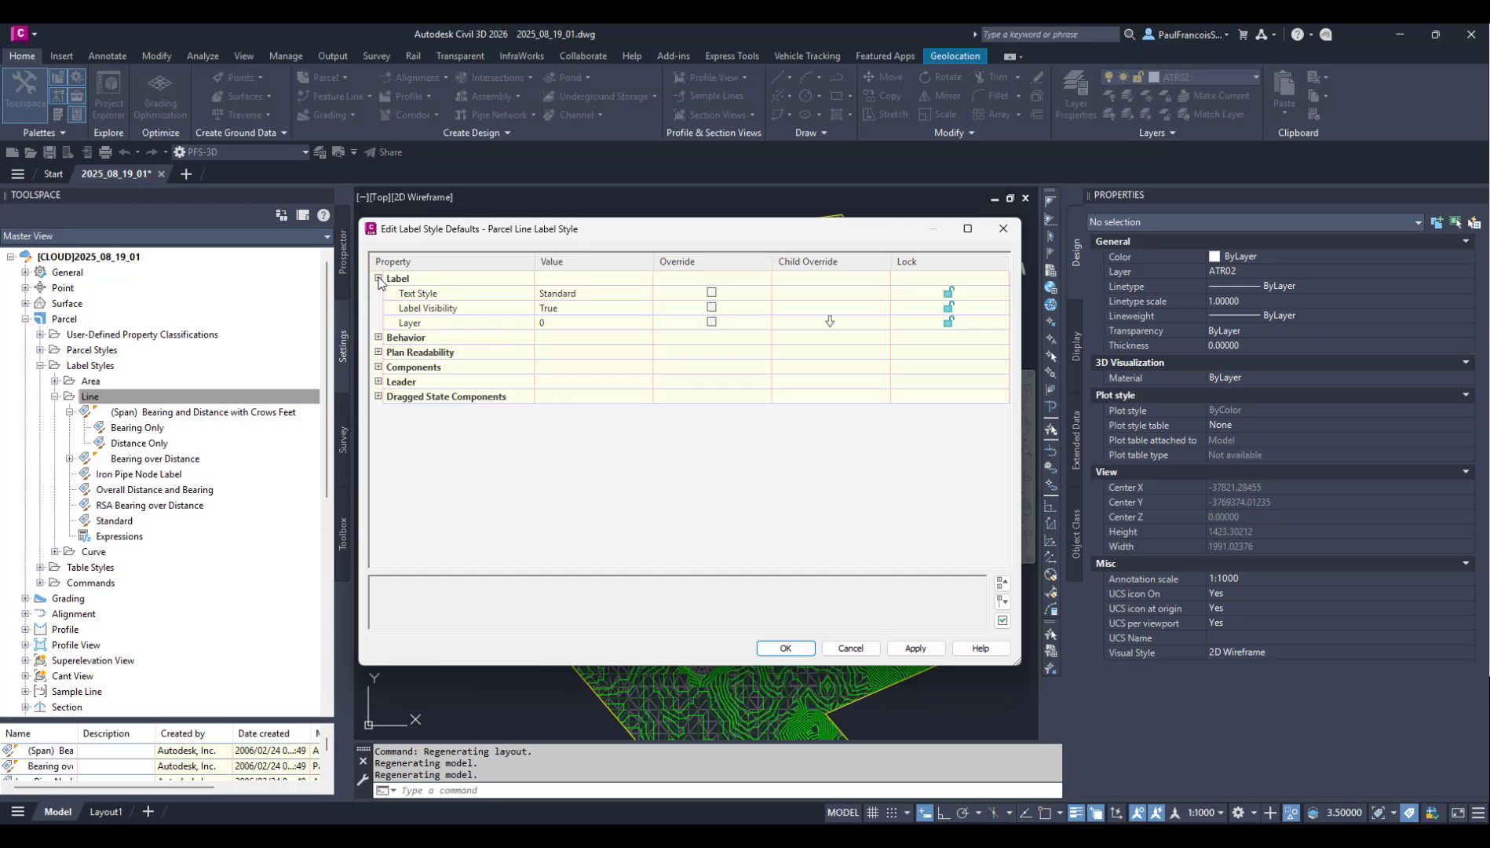
click(377, 338)
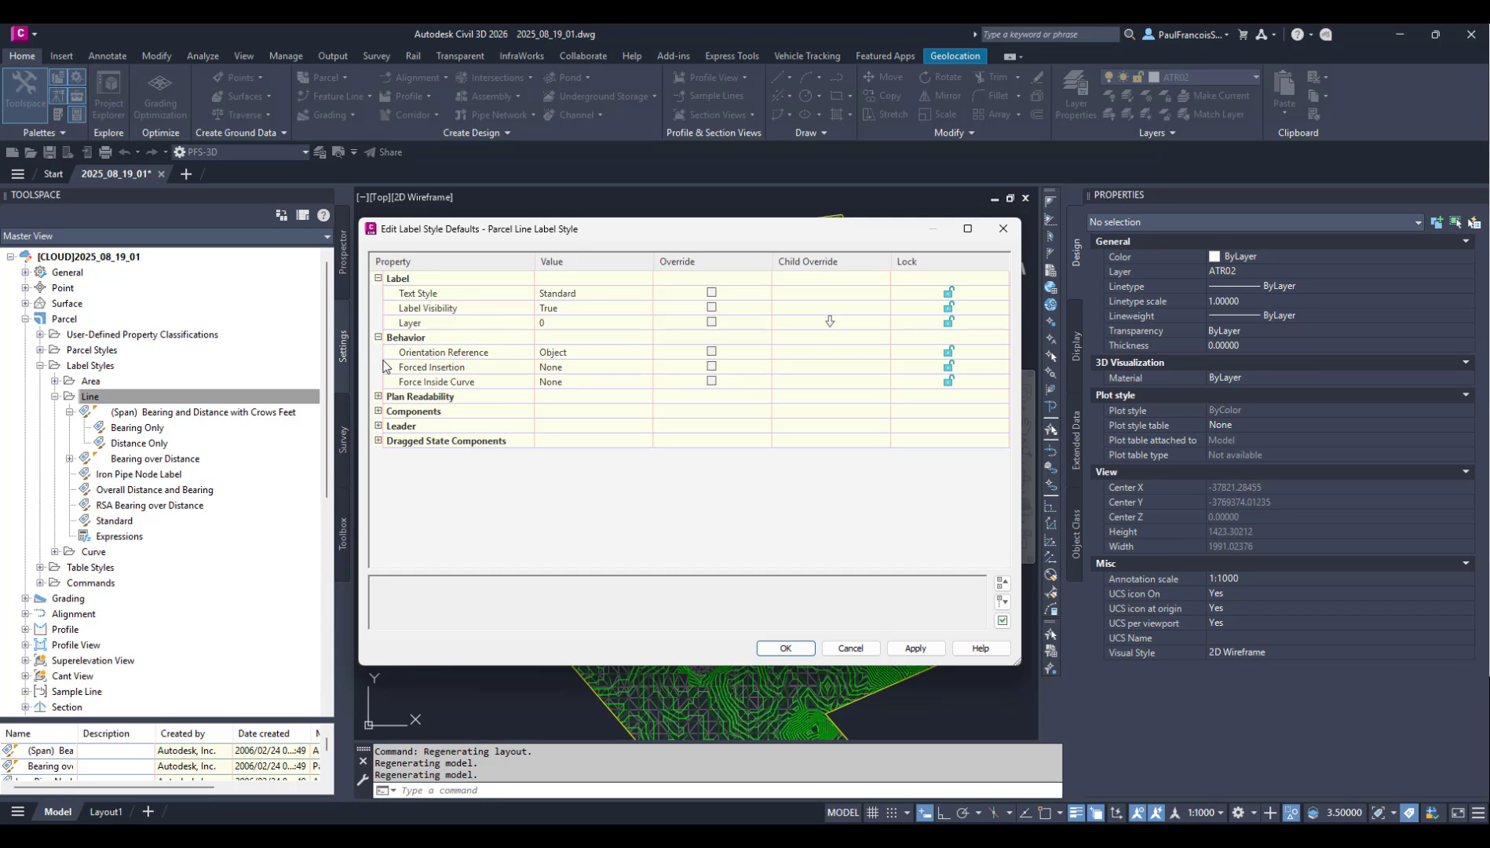
click(380, 398)
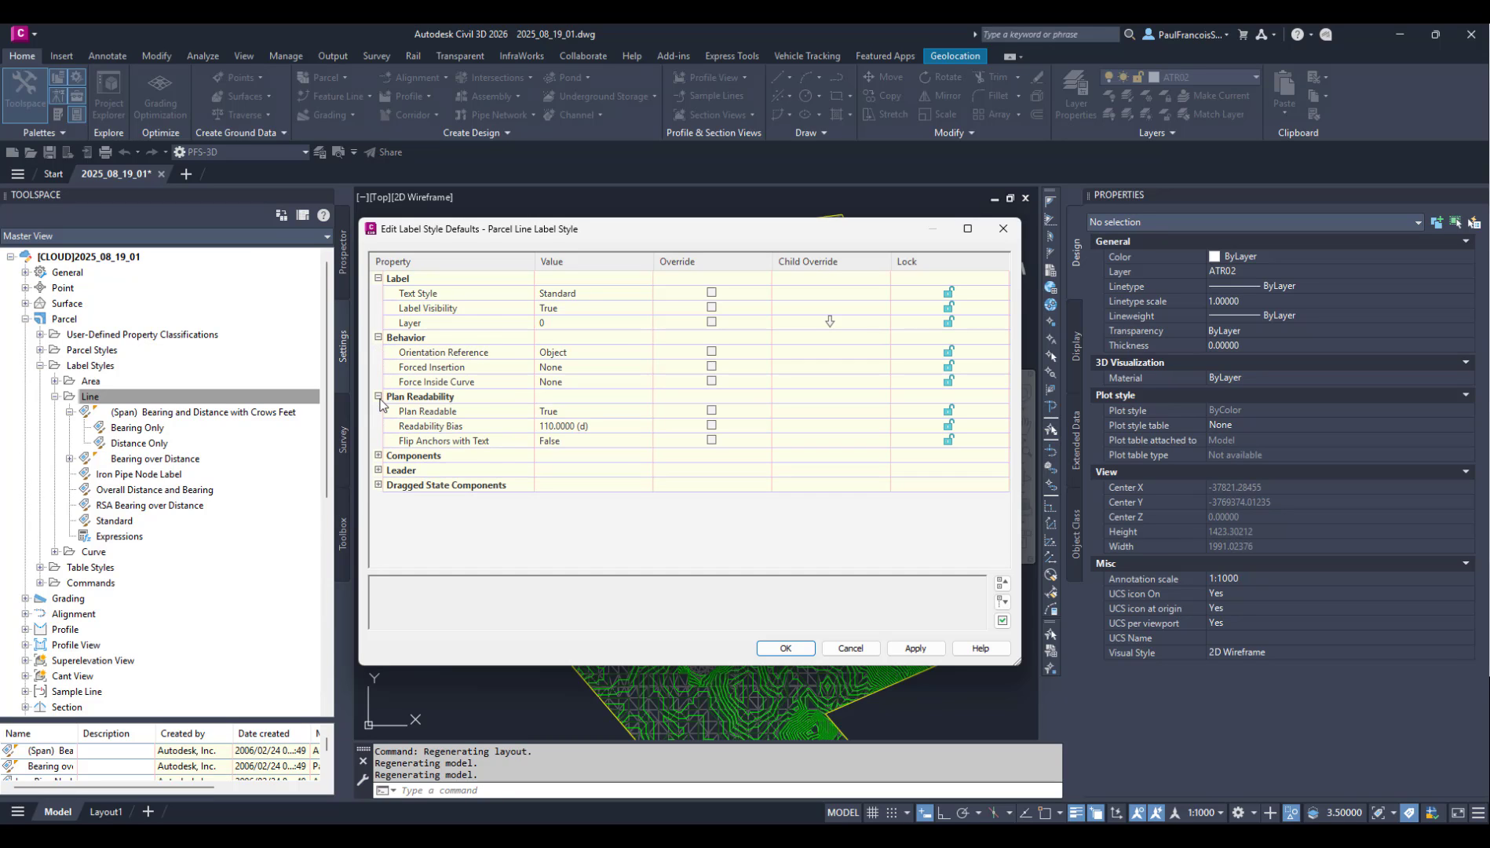
click(377, 455)
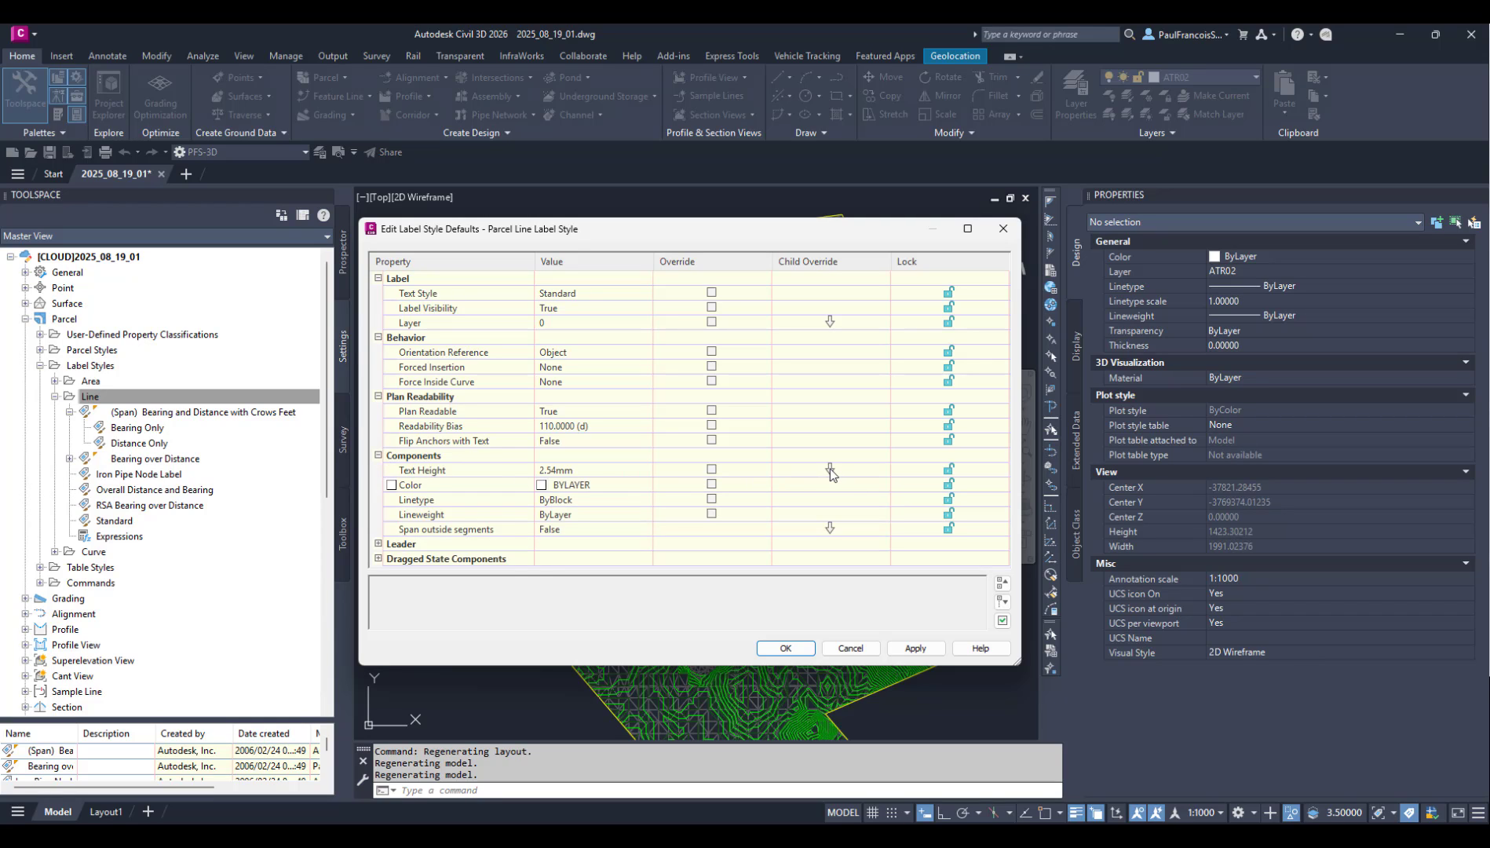
click(831, 469)
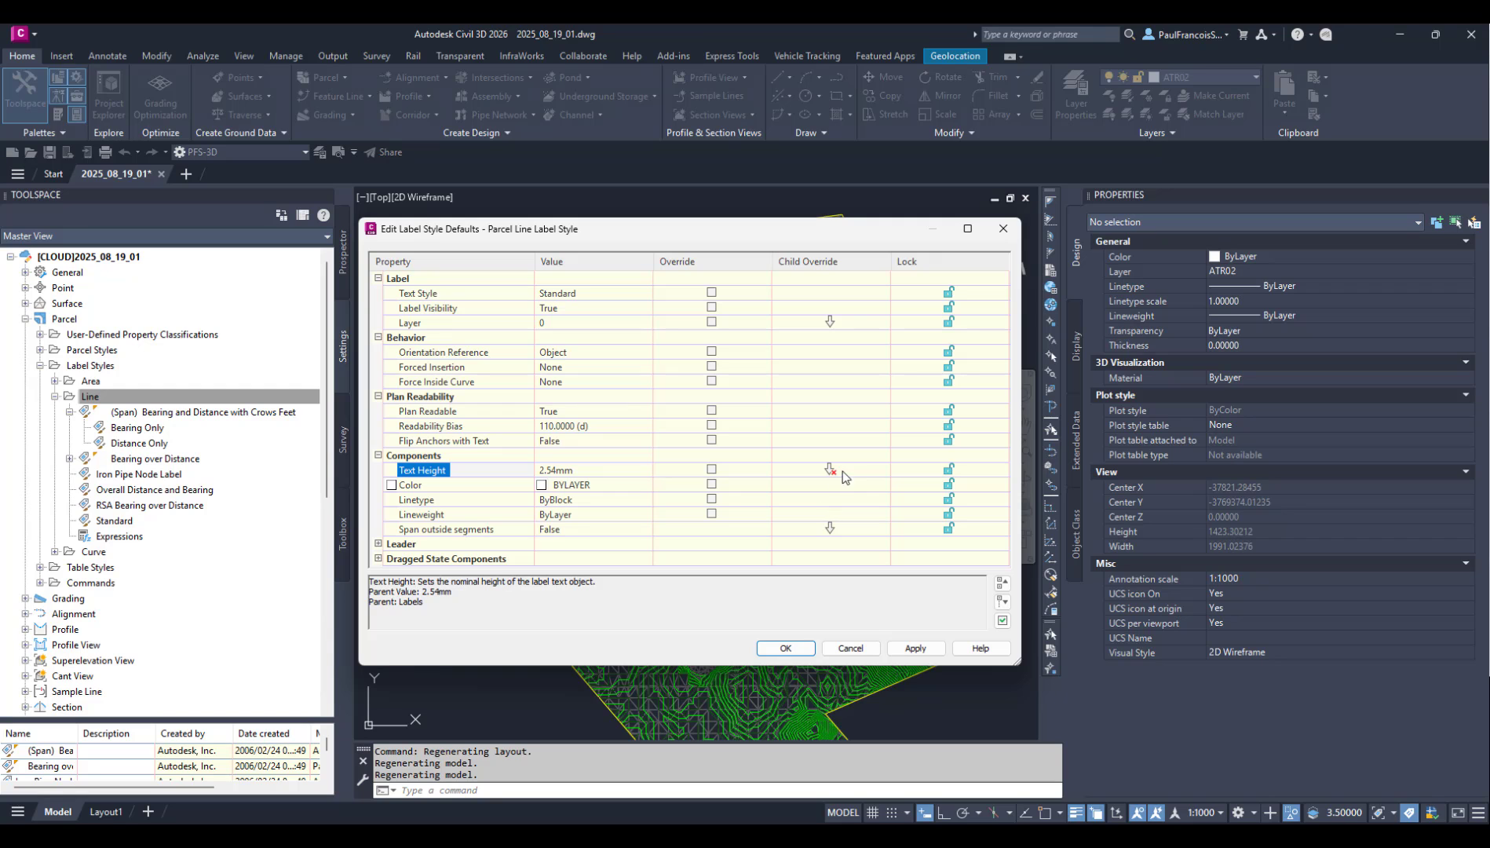
click(785, 649)
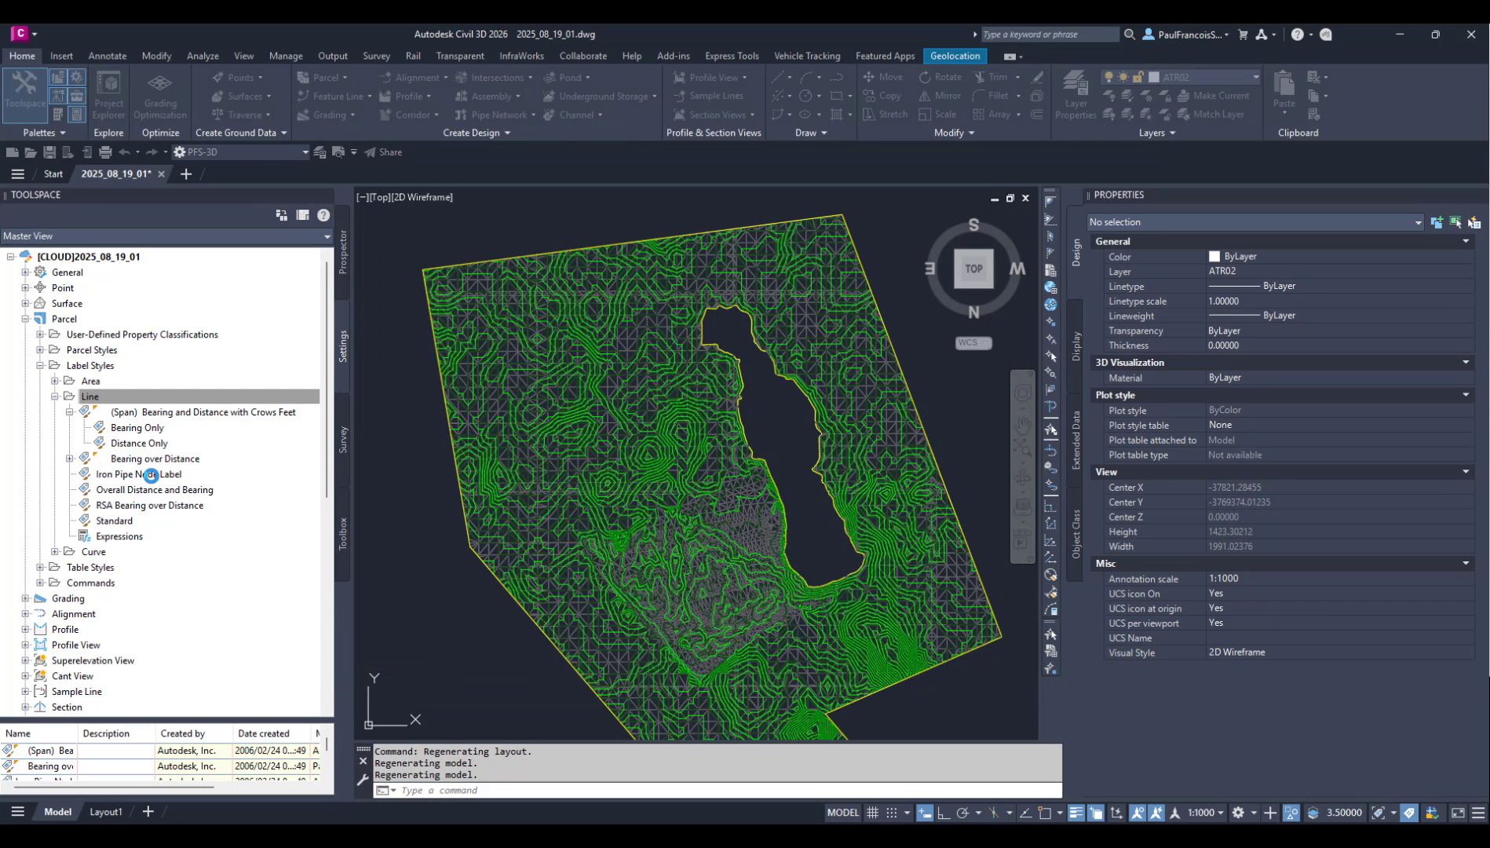
Step: Review the child override states across all property groups of the Parcel line label style defaults, from Label to Dragged State Components
click(153, 402)
right_click(154, 402)
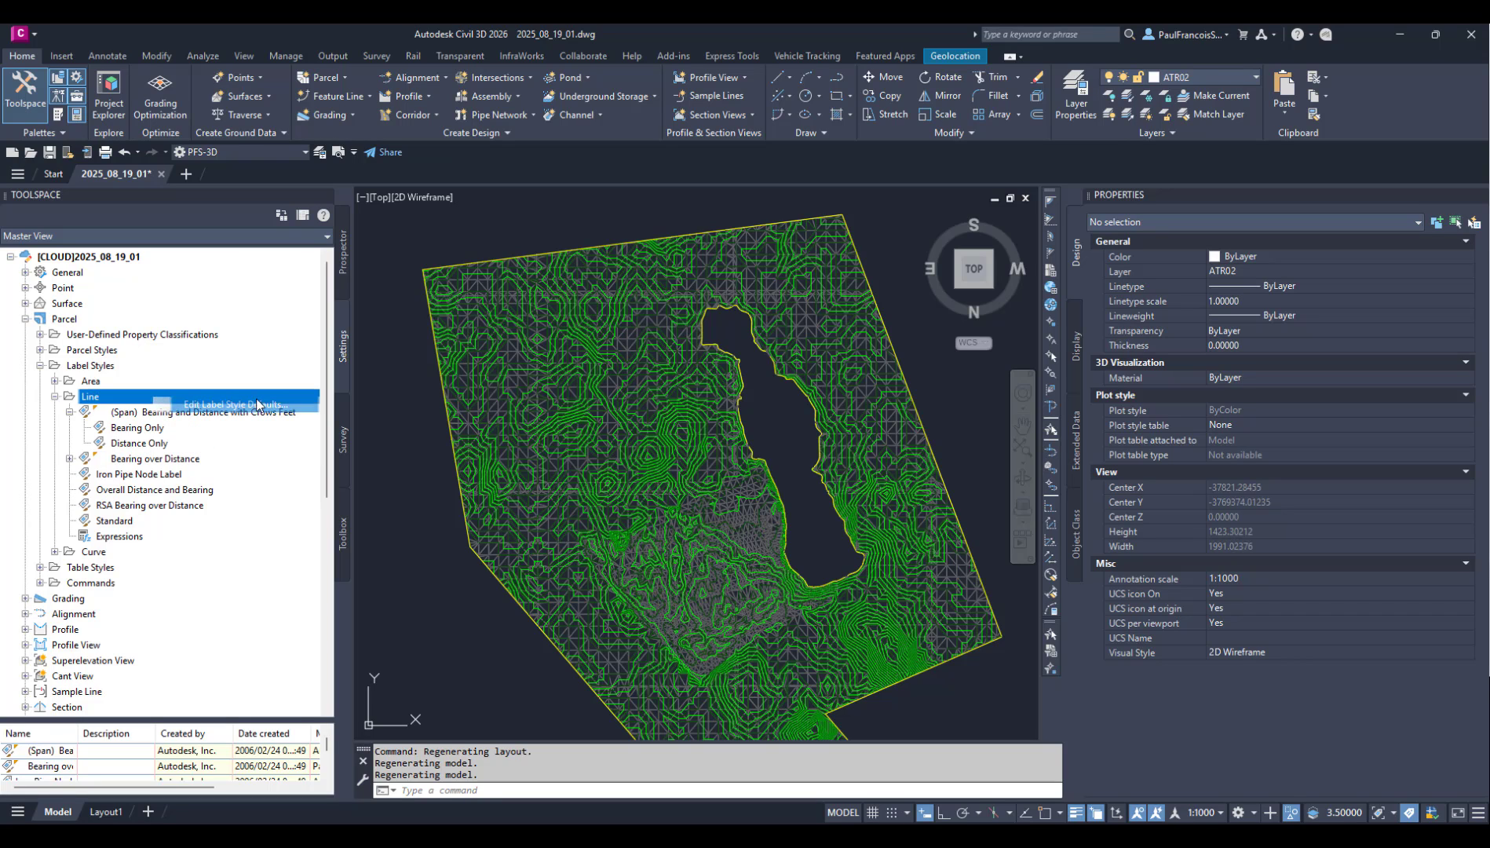
click(245, 404)
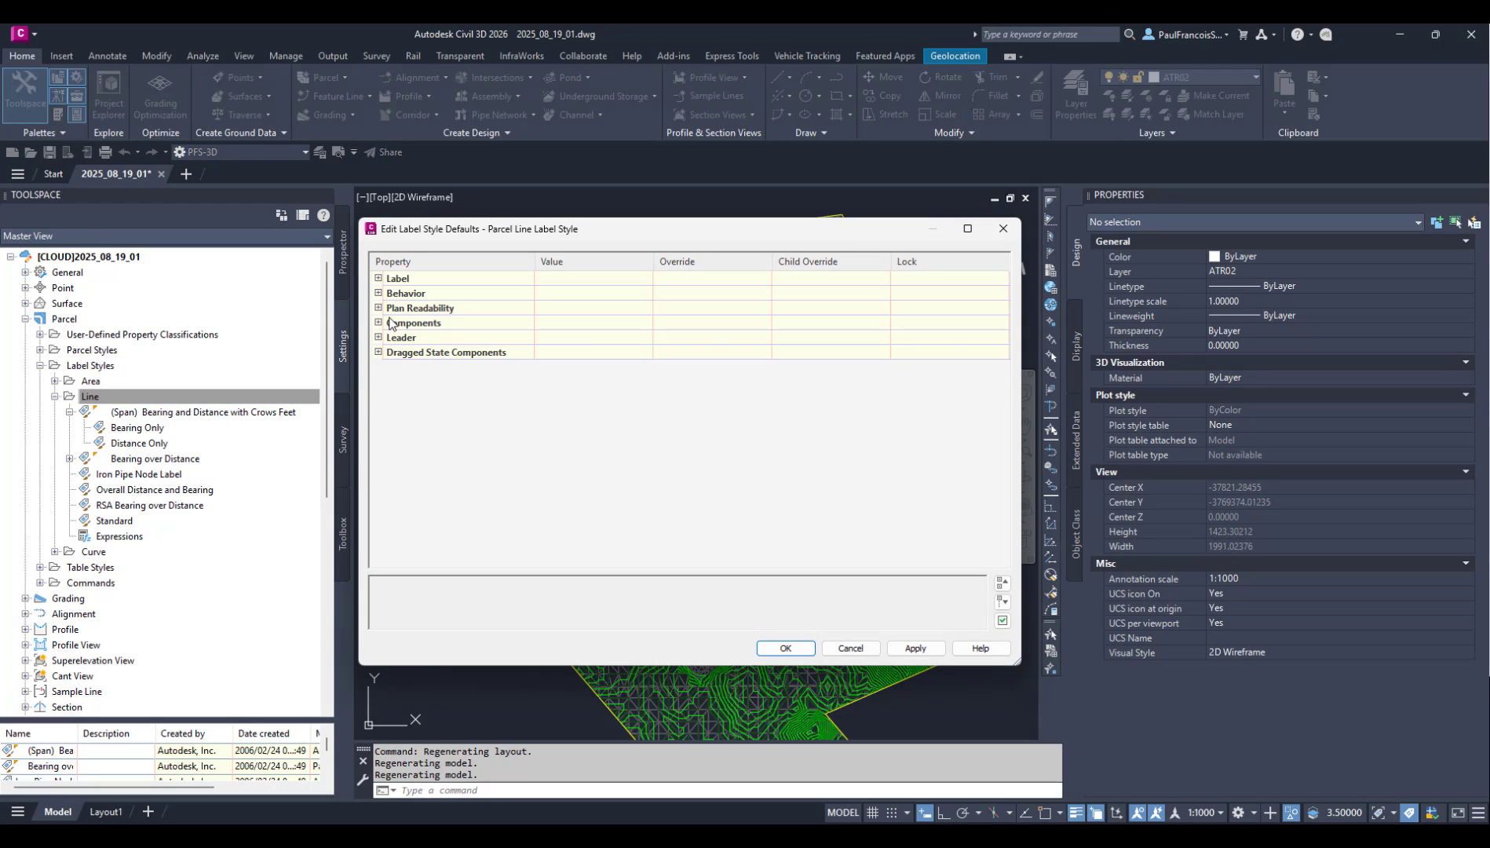
click(378, 323)
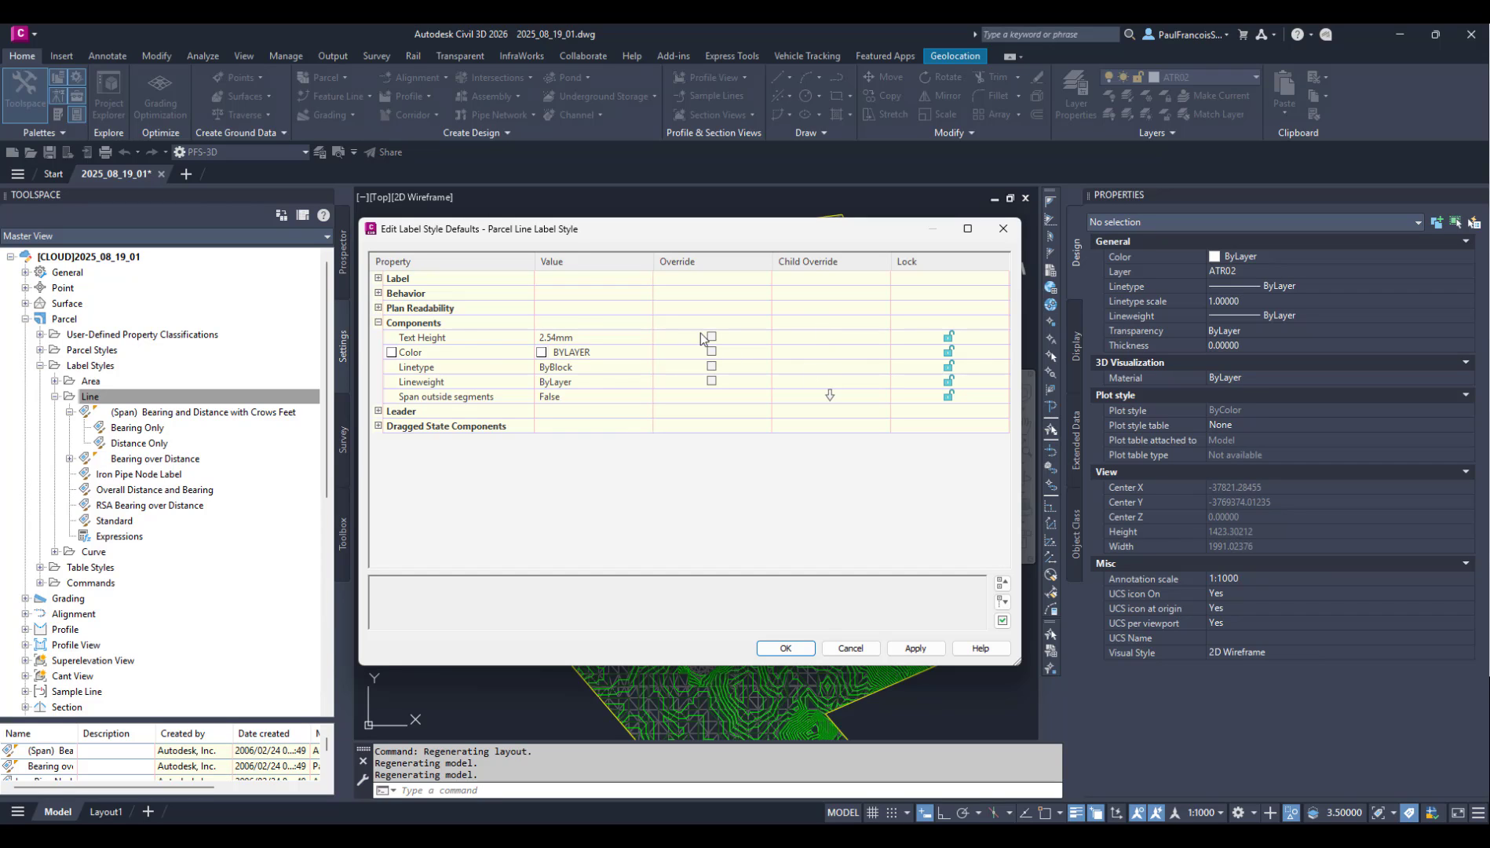
click(378, 309)
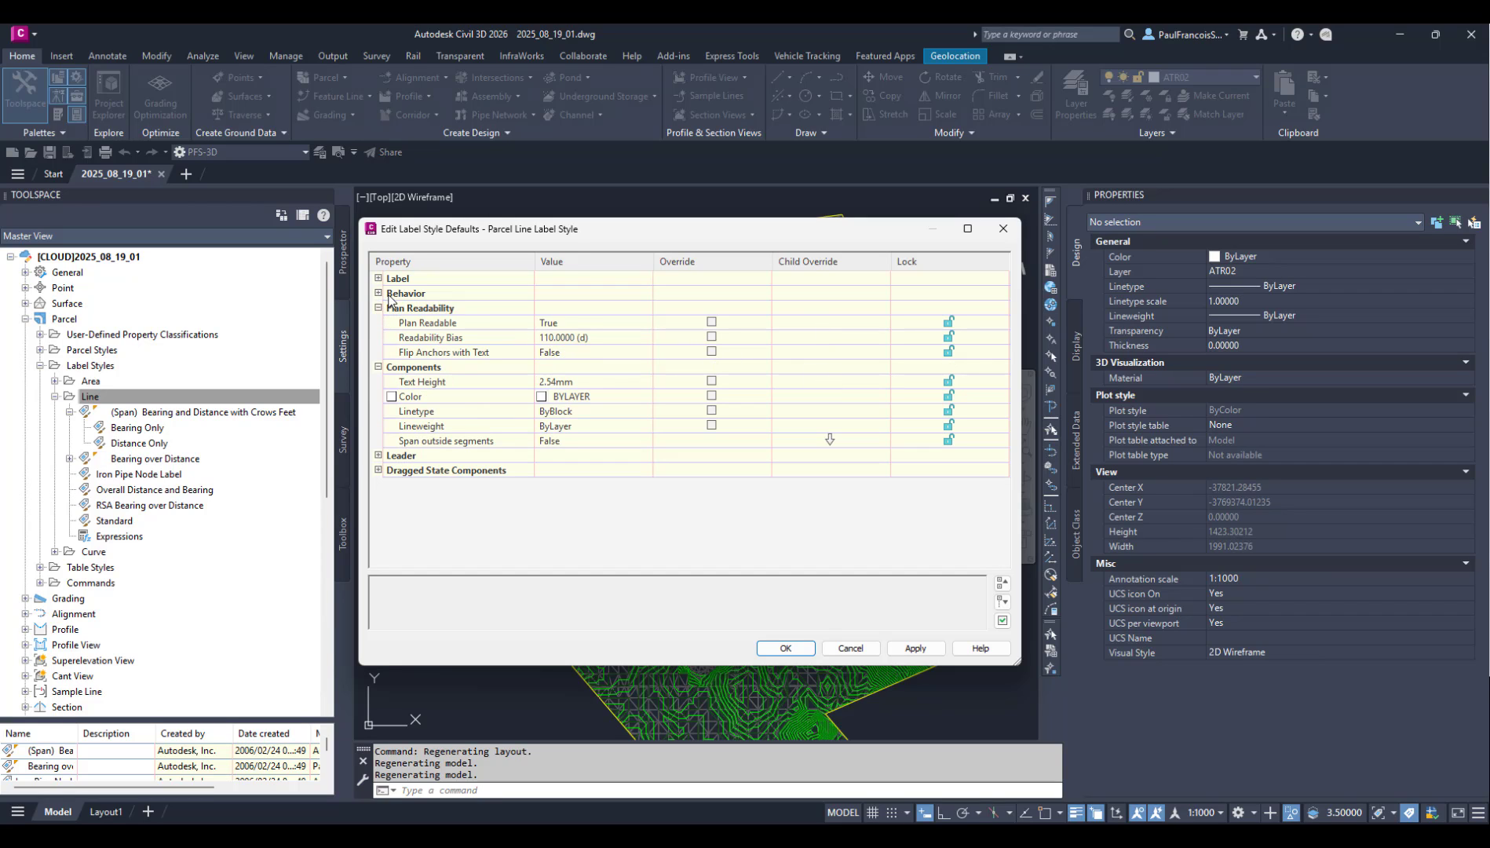
click(378, 293)
click(379, 277)
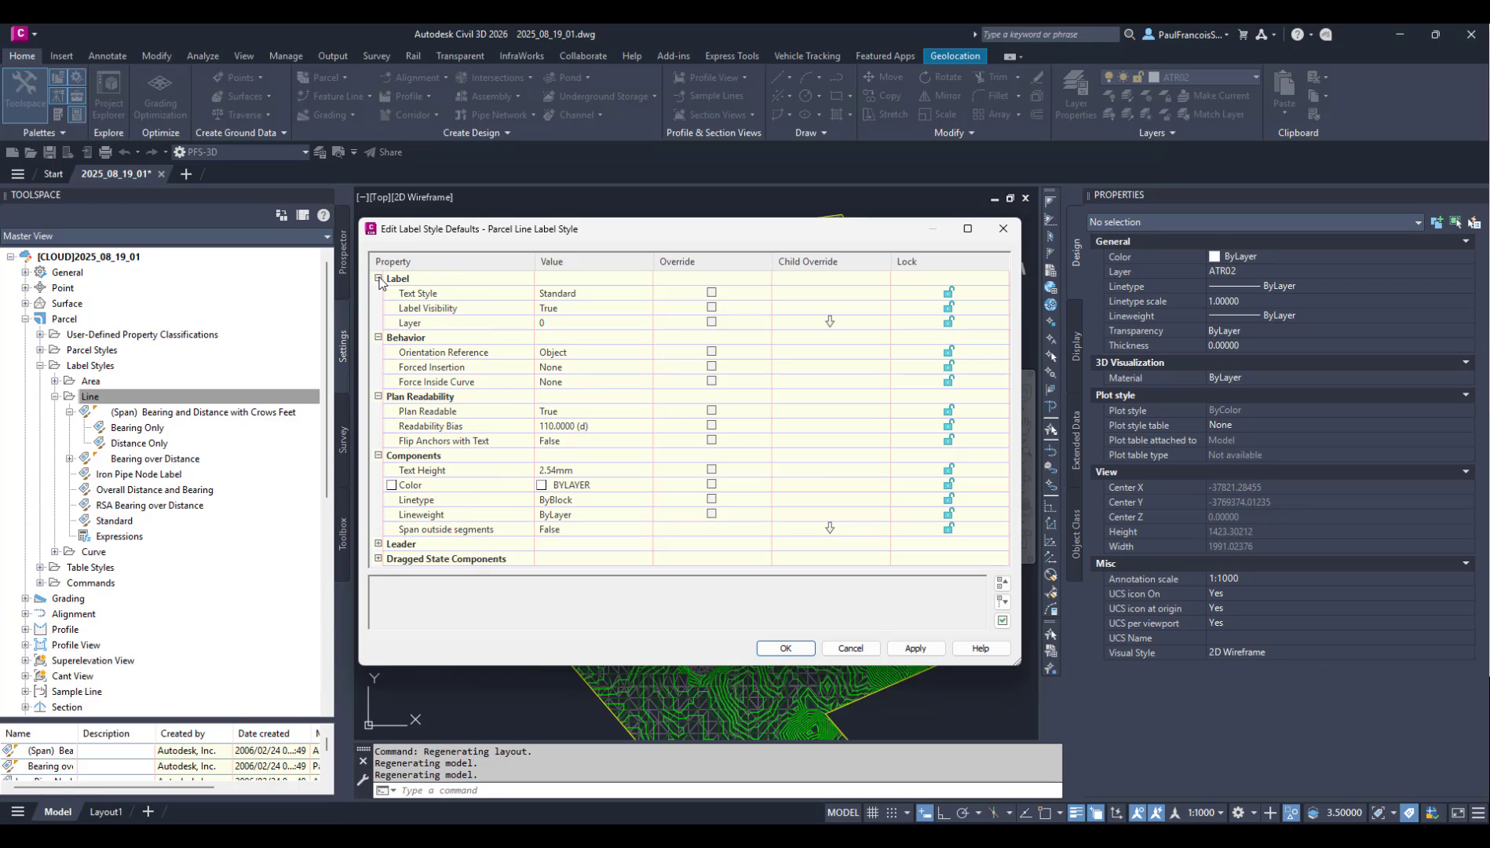
click(378, 545)
click(378, 545)
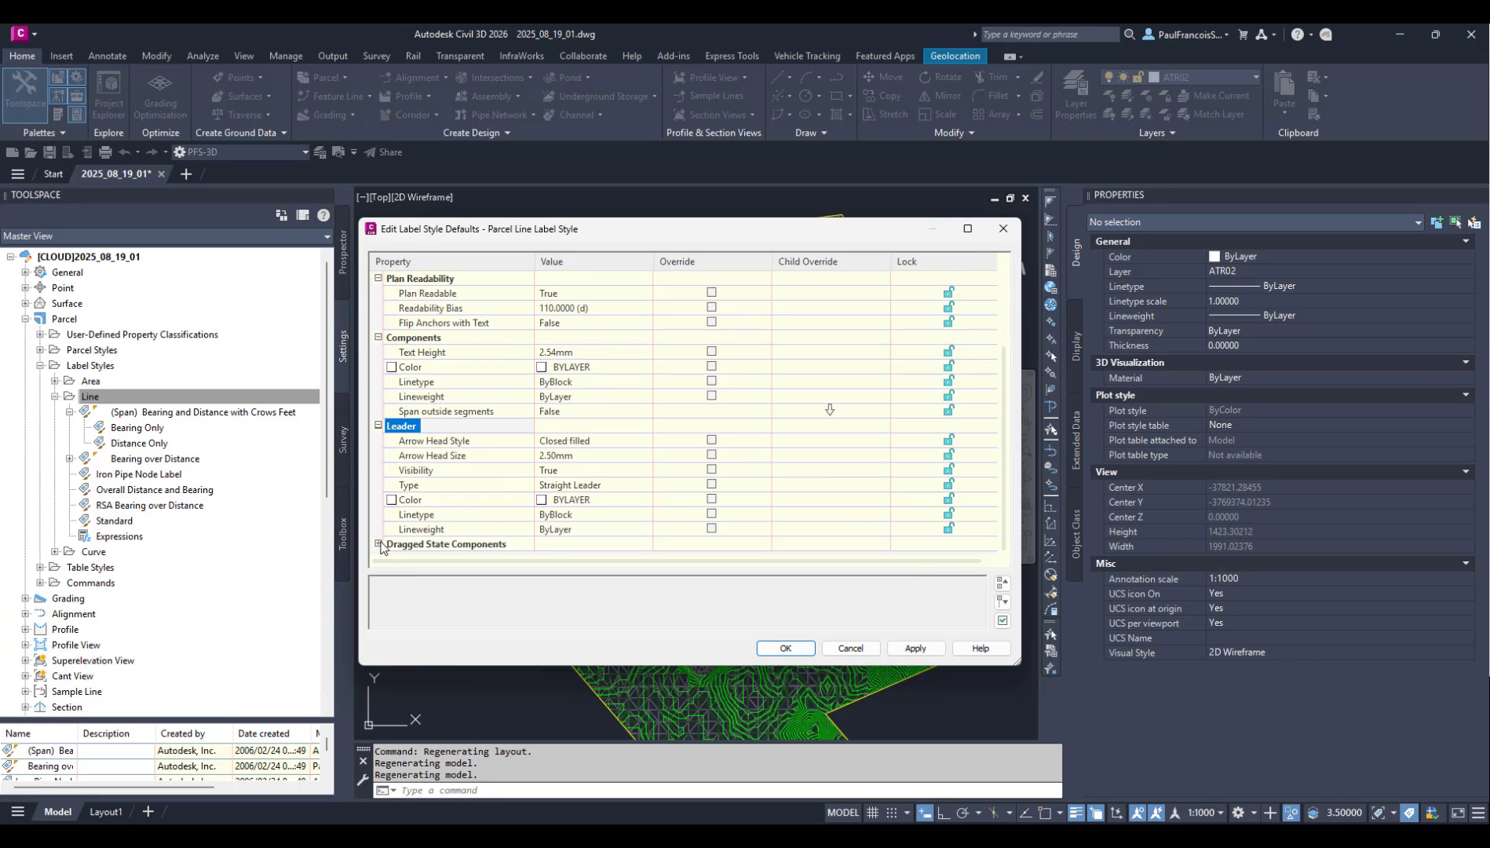
click(379, 556)
scroll(416, 515, up, 7)
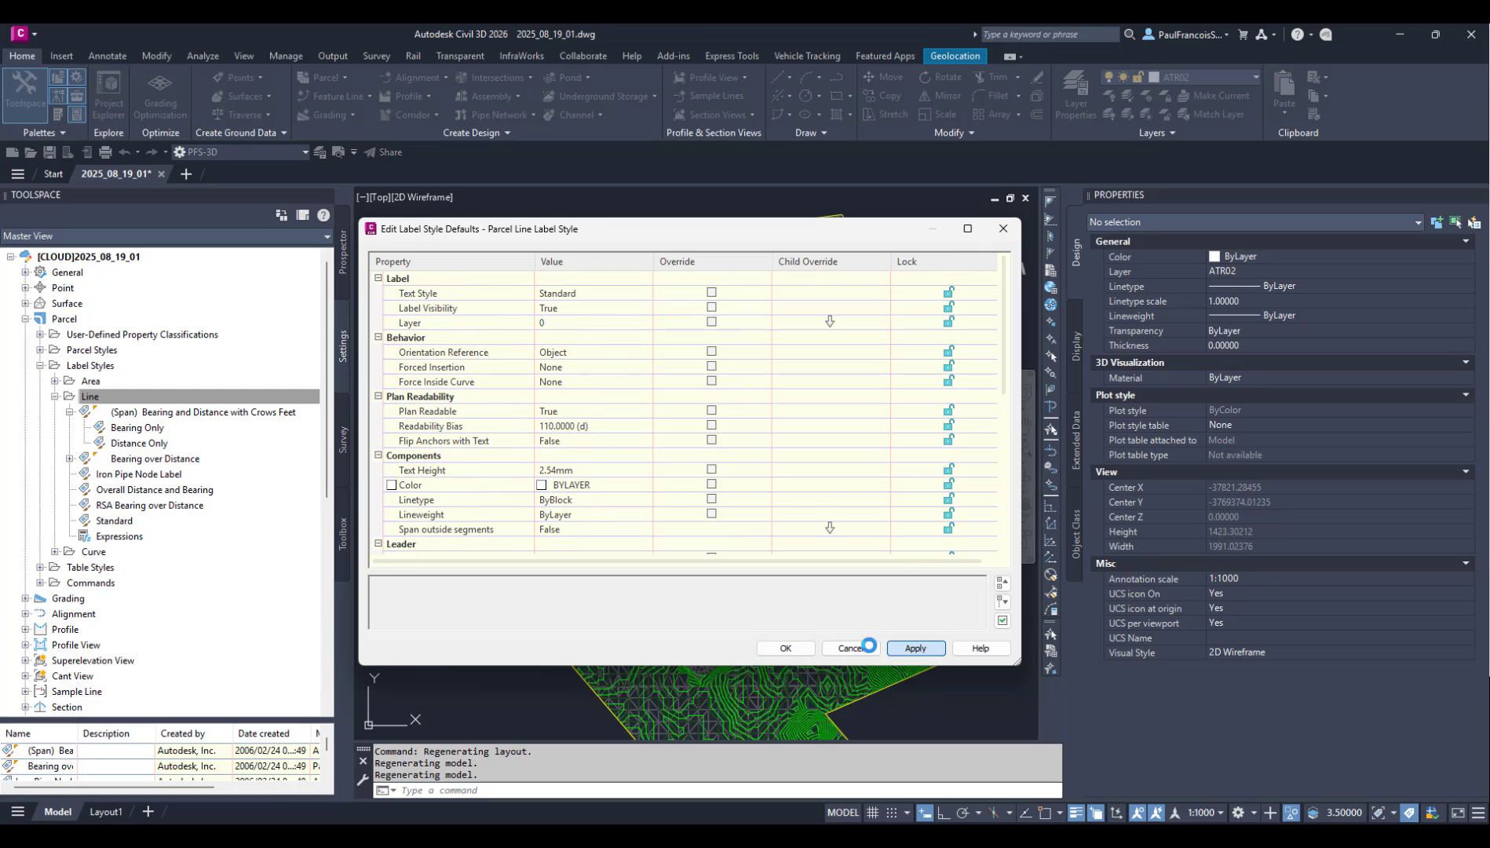
click(912, 649)
click(786, 648)
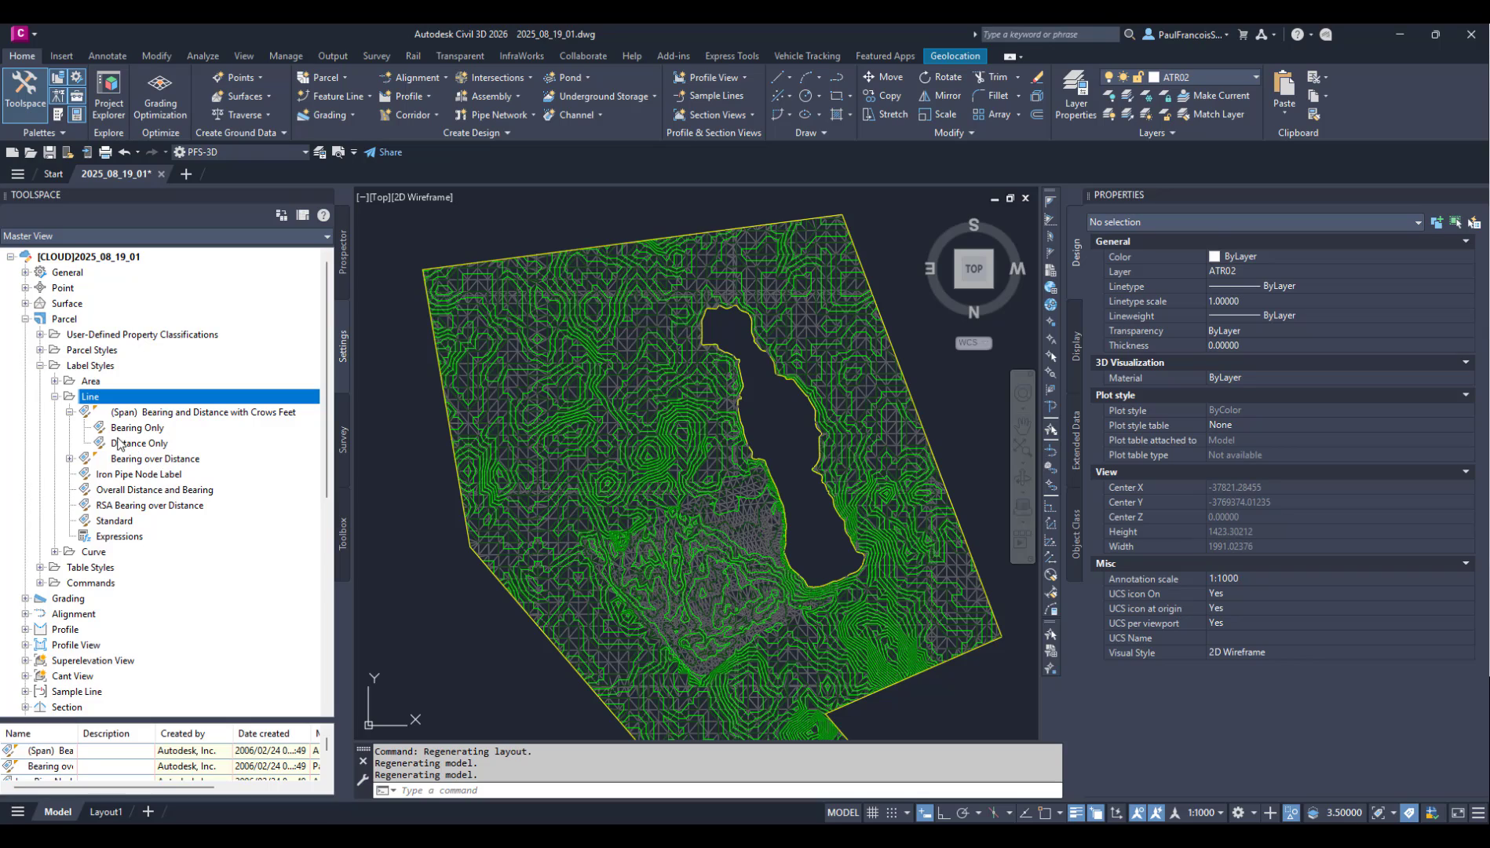
Step: Recheck the Table Tag text height in the Bearing over Distance label style against the Parcel line defaults
double_click(134, 459)
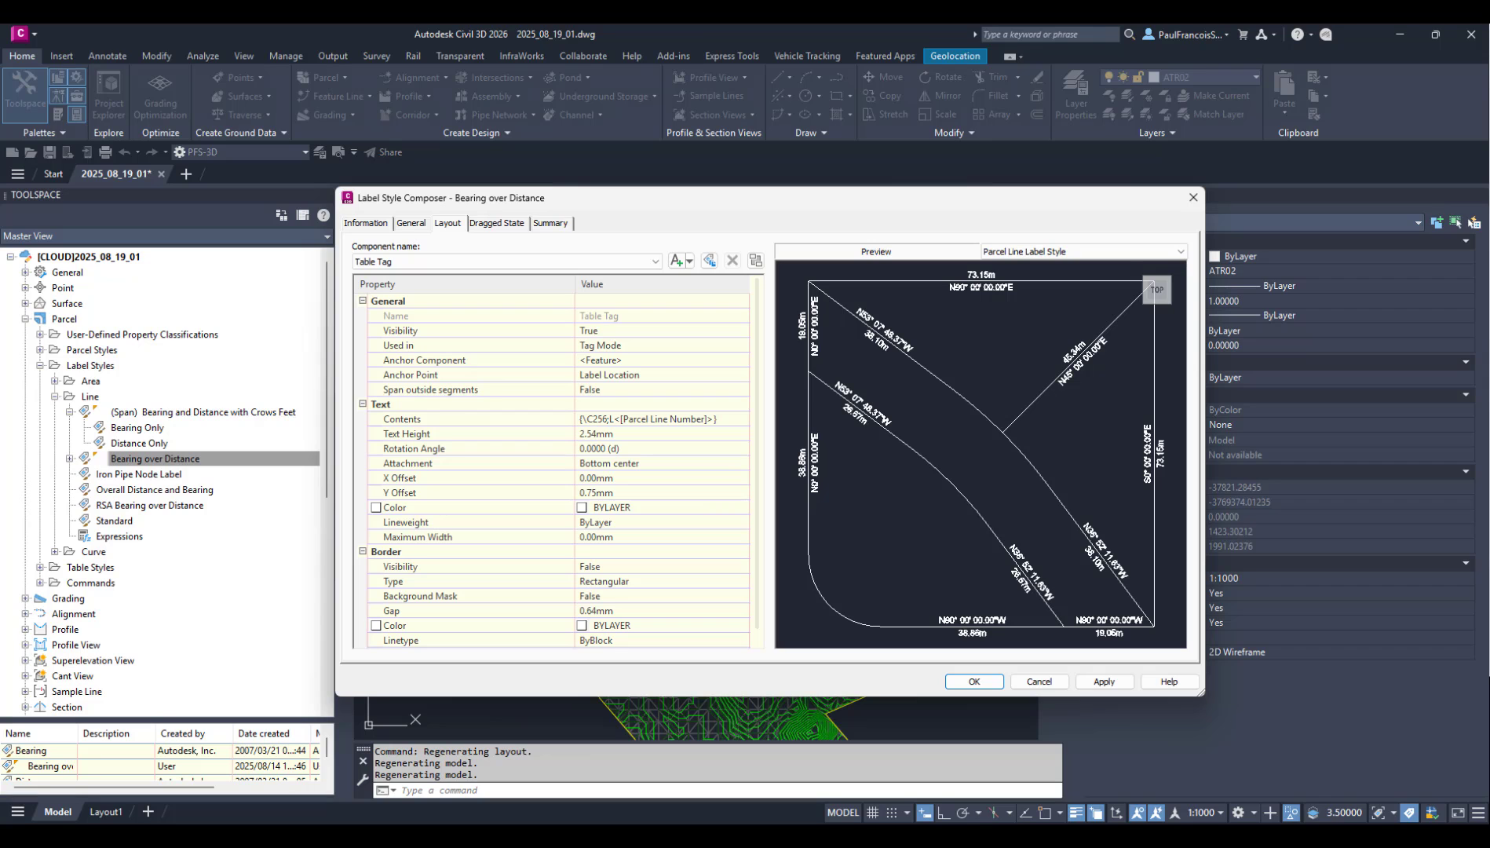
click(1193, 200)
Step: Collapse the Parcel label styles and Parcel settings so the drawing's settings tree lists only the top-level feature collections
click(40, 365)
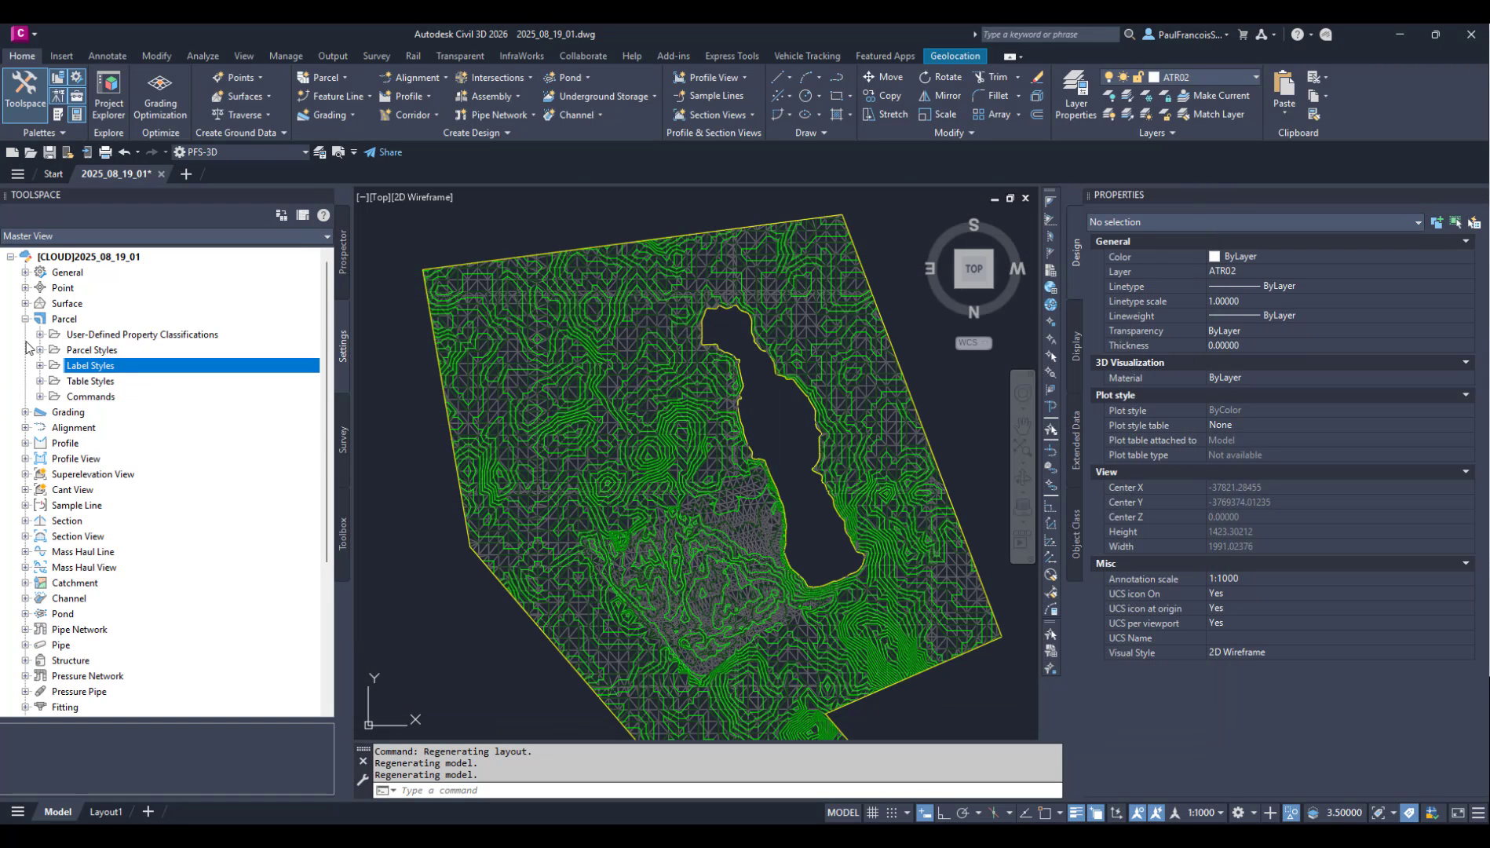
click(26, 319)
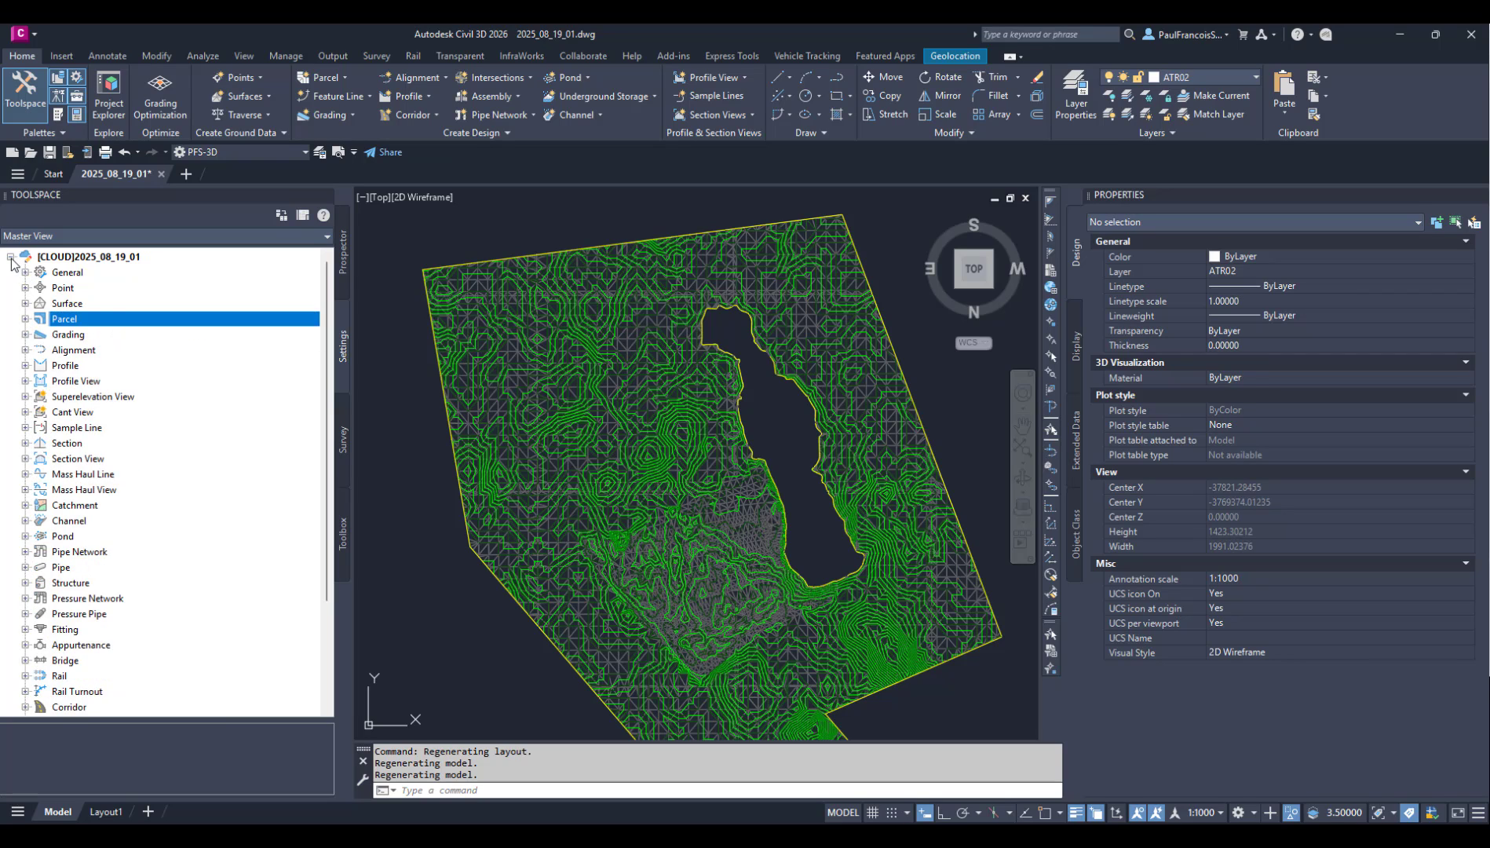
click(11, 257)
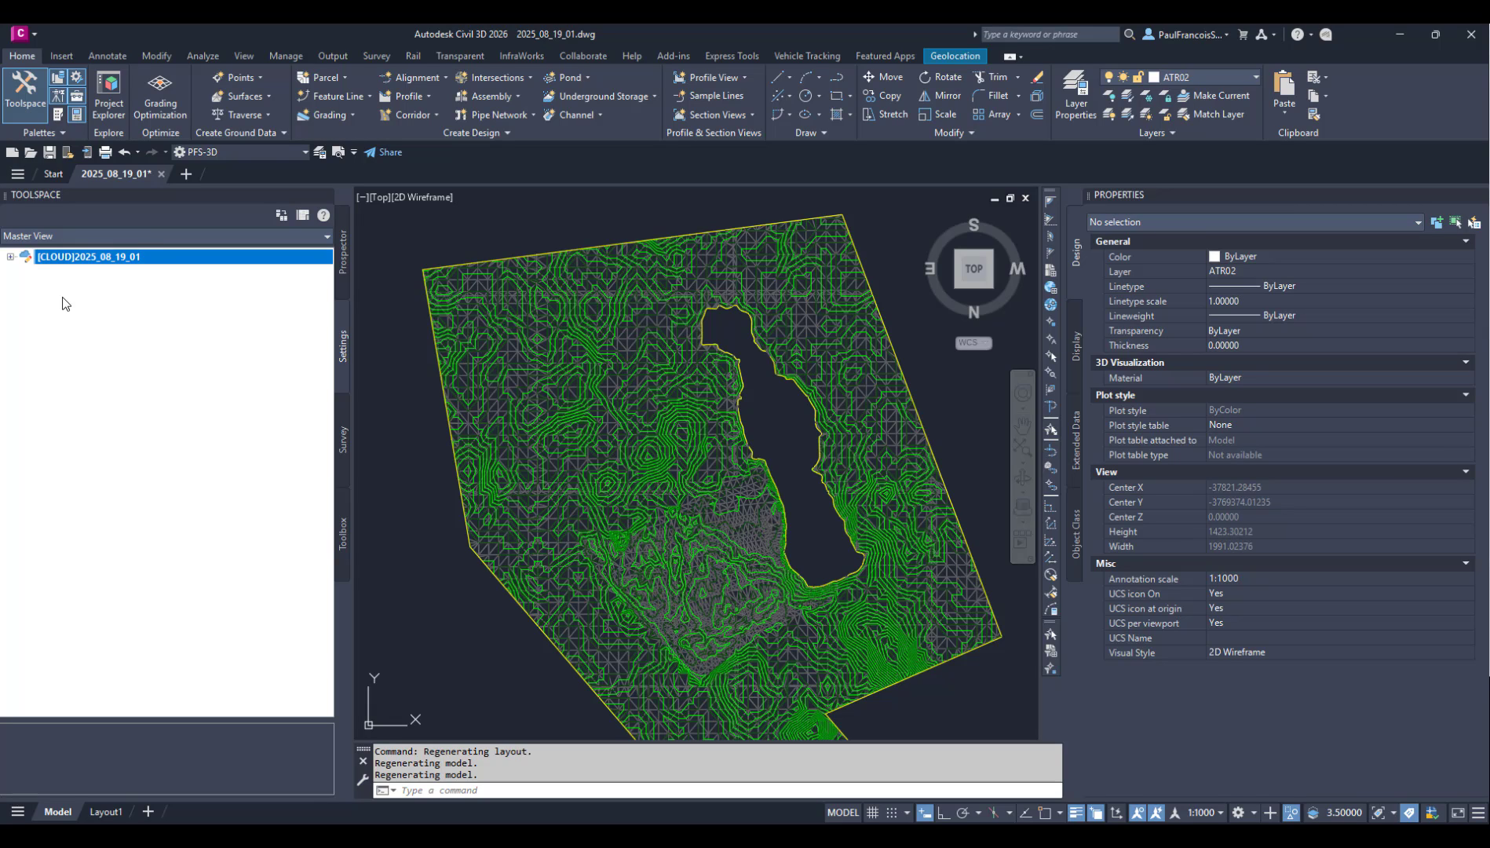
click(11, 256)
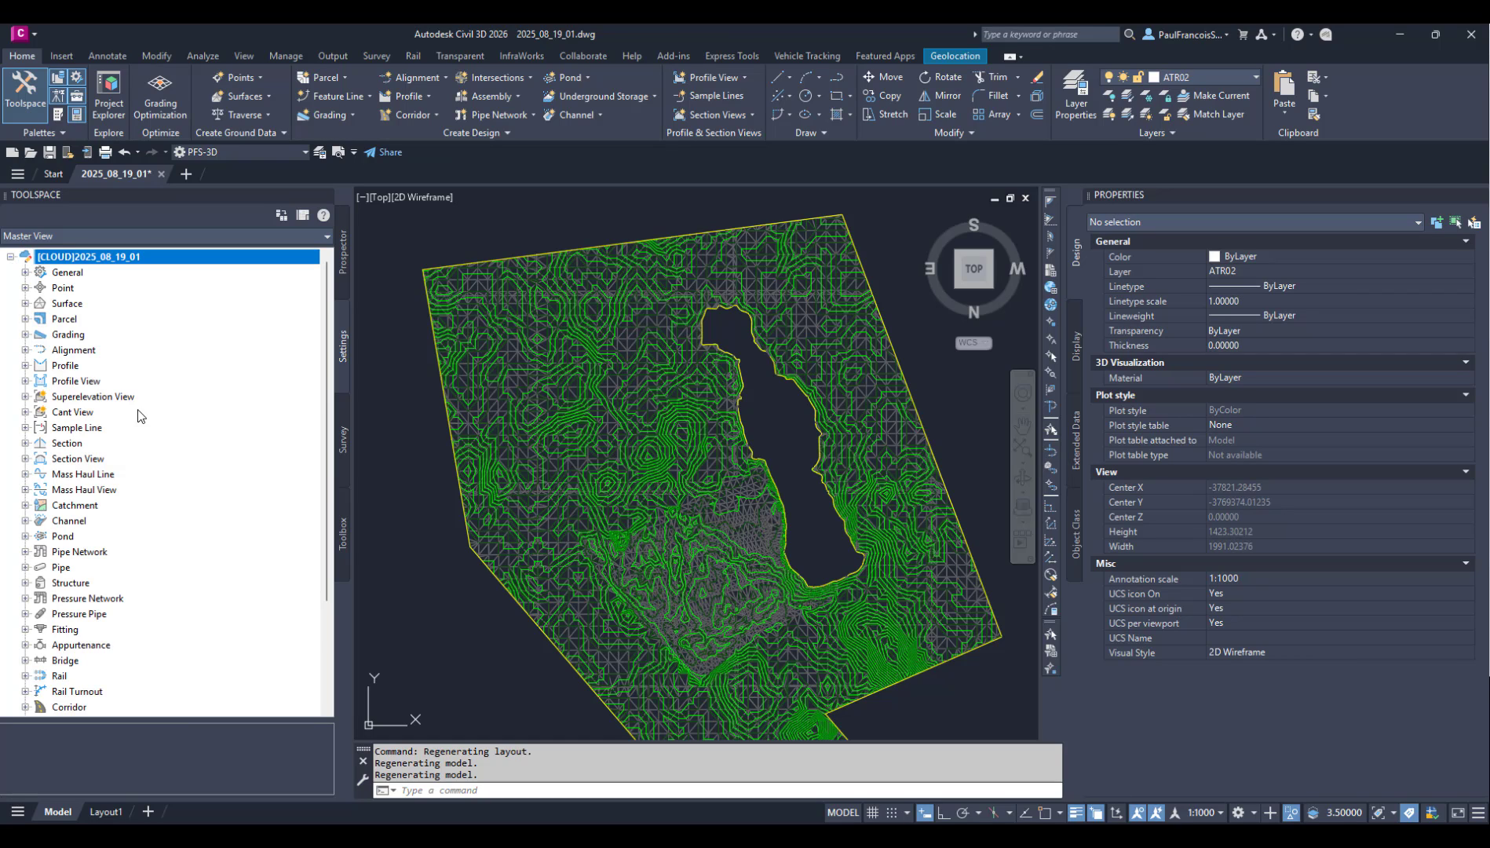